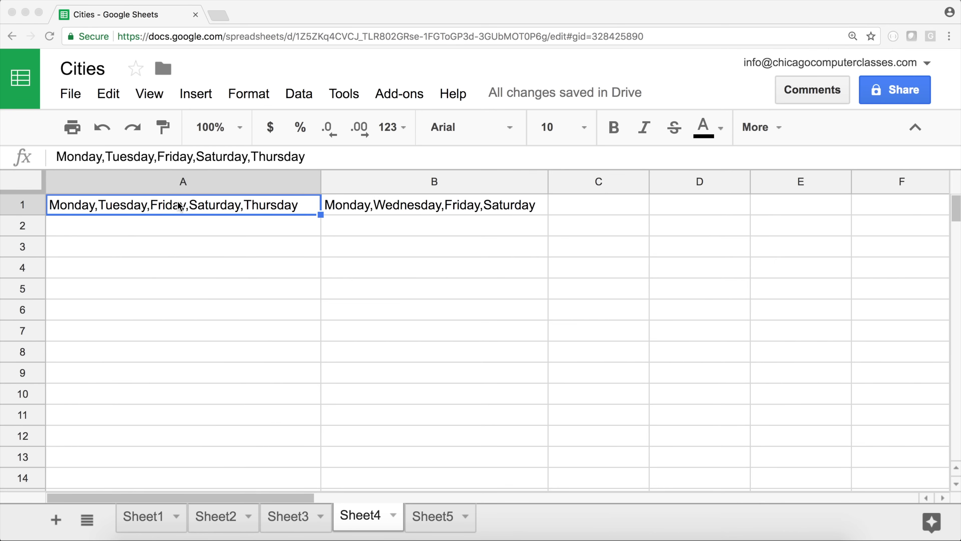
# Step: Compare the day lists in A1 and B1 to find the shared days, noting C1 as the answer cell
pyautogui.click(350, 210)
pyautogui.click(230, 209)
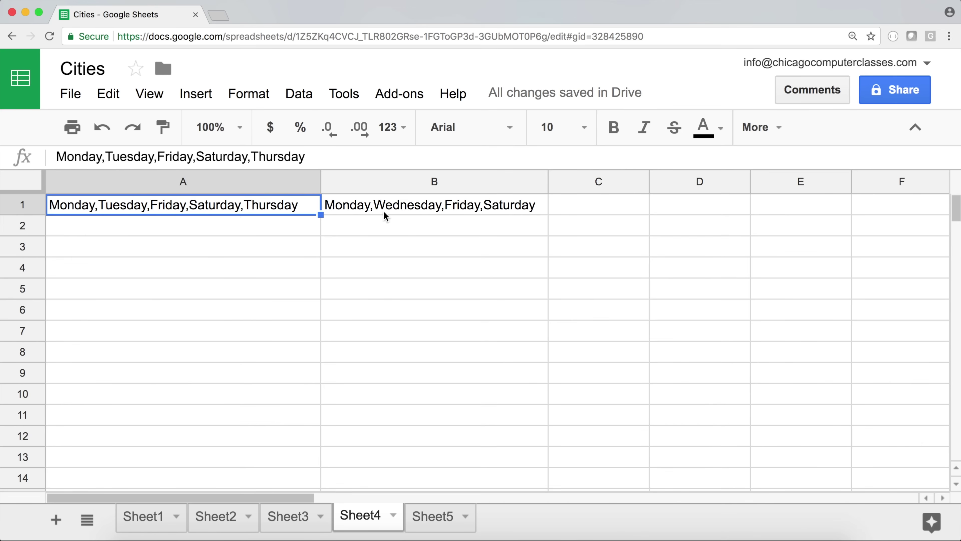
pyautogui.click(399, 211)
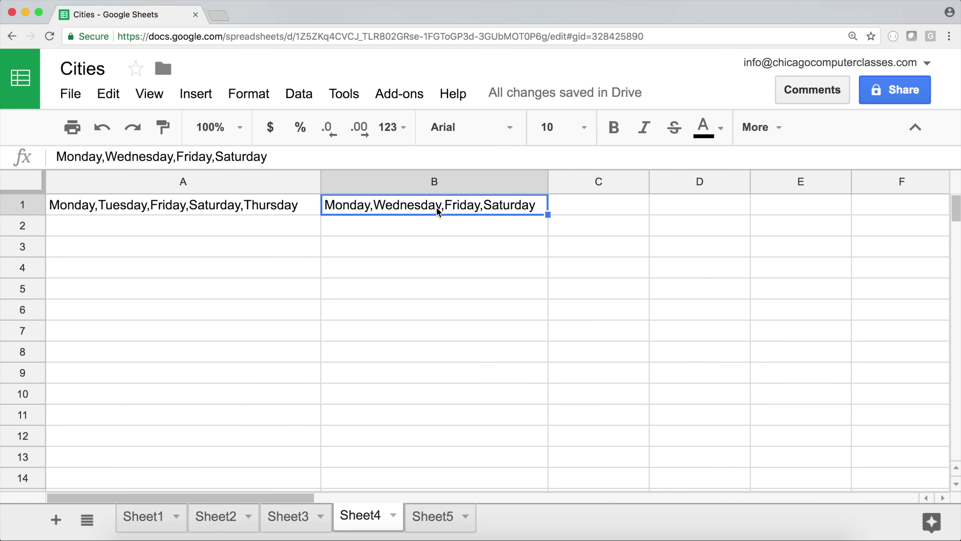
pyautogui.click(86, 209)
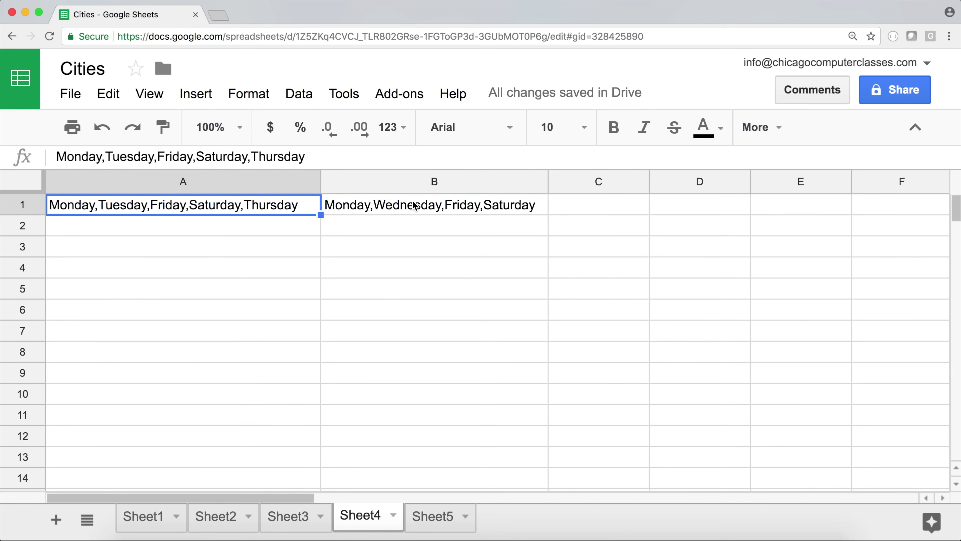
pyautogui.click(416, 209)
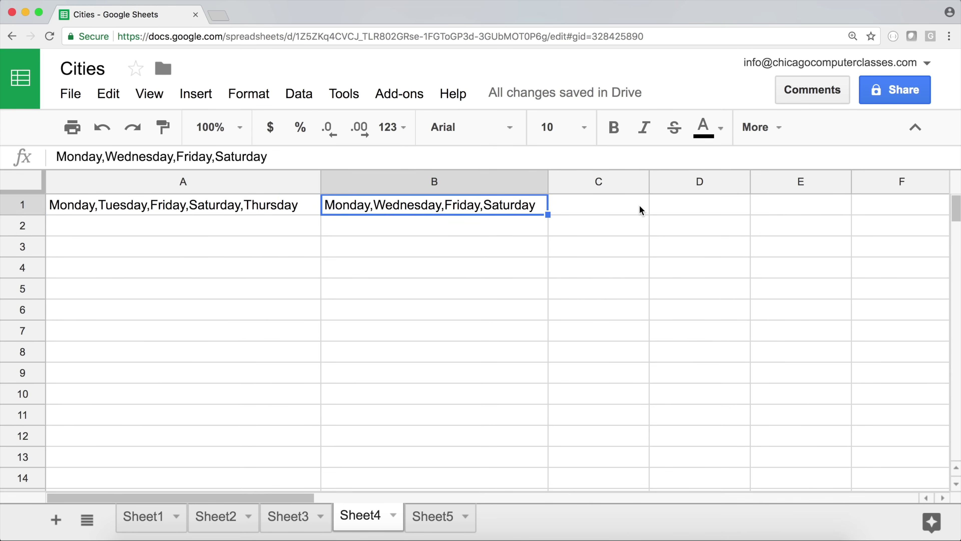
pyautogui.click(609, 208)
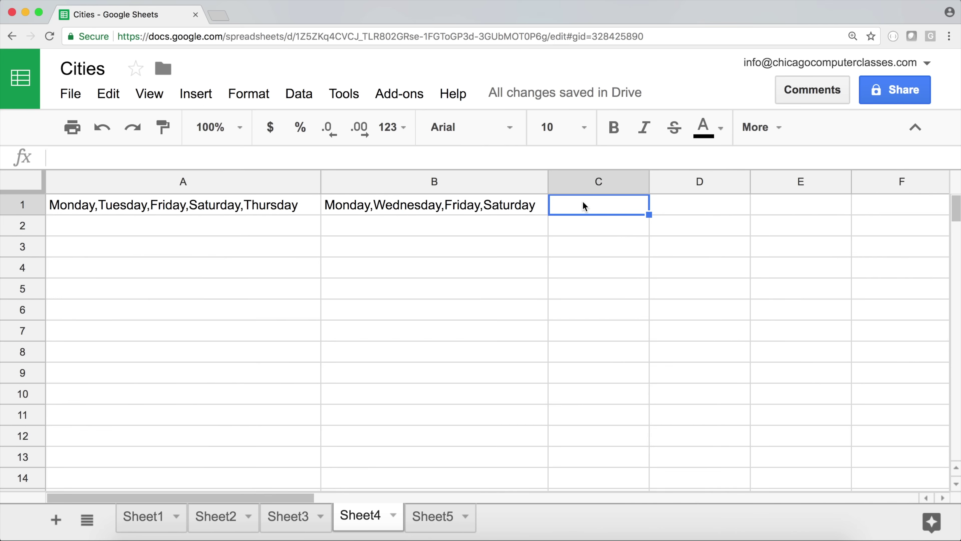
pyautogui.click(240, 207)
pyautogui.click(363, 210)
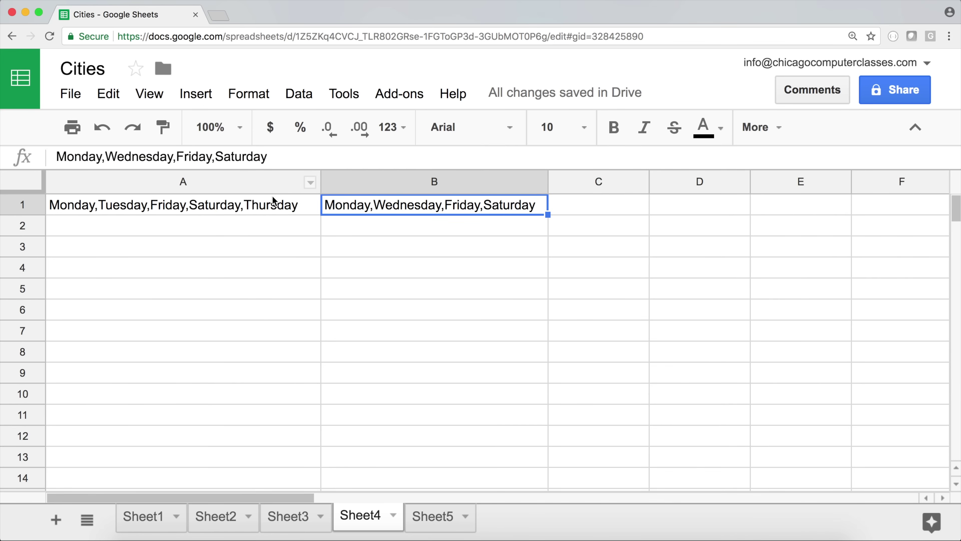
pyautogui.click(82, 207)
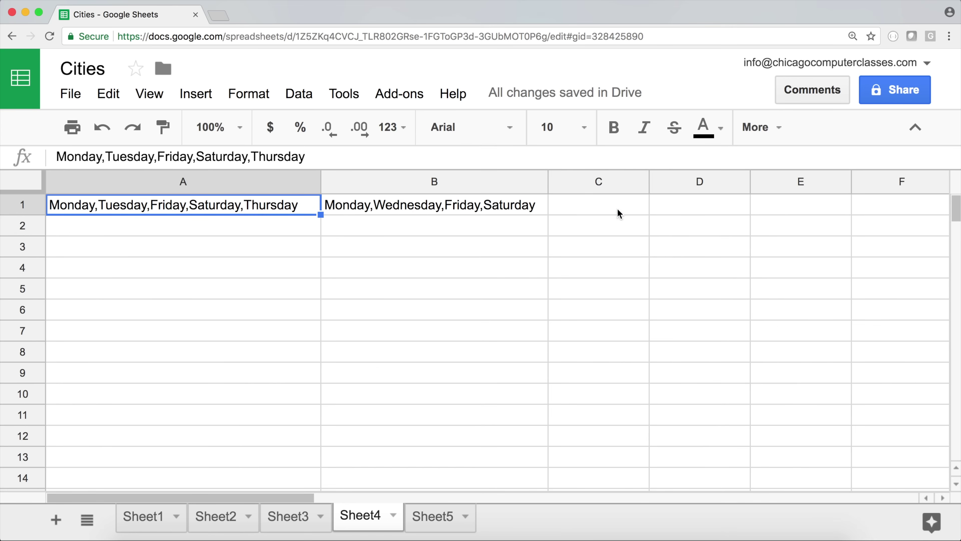
# Step: Enter 'Monday, Friday, Saturday' in C1 and widen column C to fit it
pyautogui.click(598, 212)
pyautogui.write('Mon')
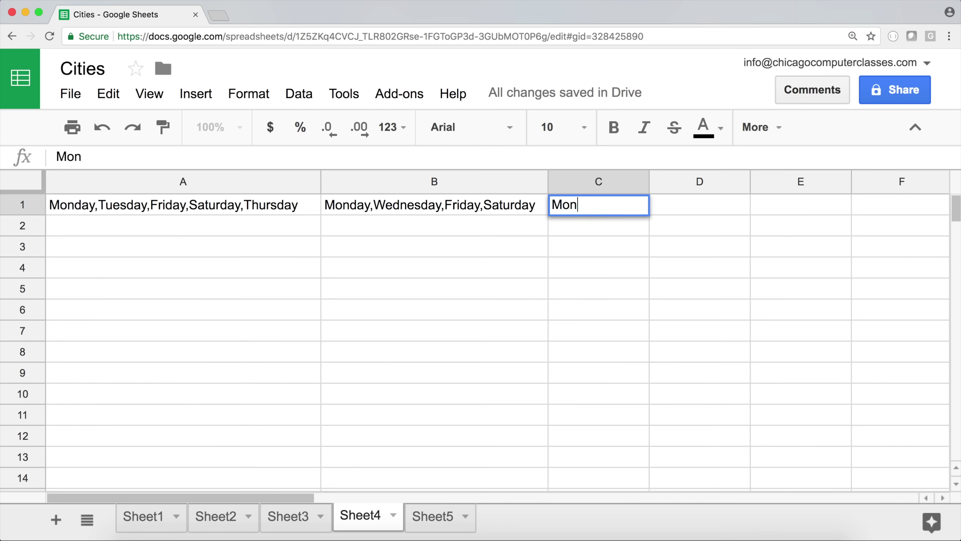
pyautogui.write('day, Fri')
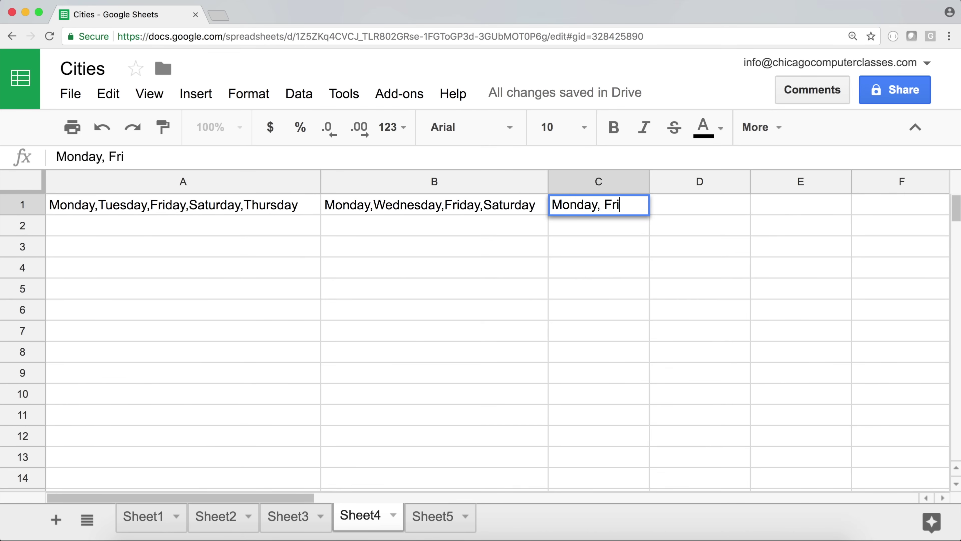
pyautogui.write('day, Sa')
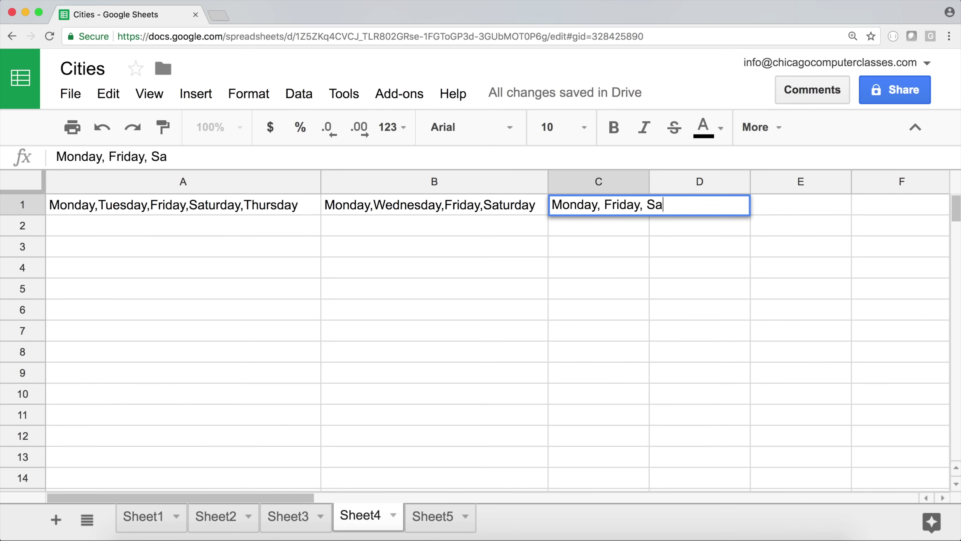
pyautogui.write('turday')
pyautogui.press('Return')
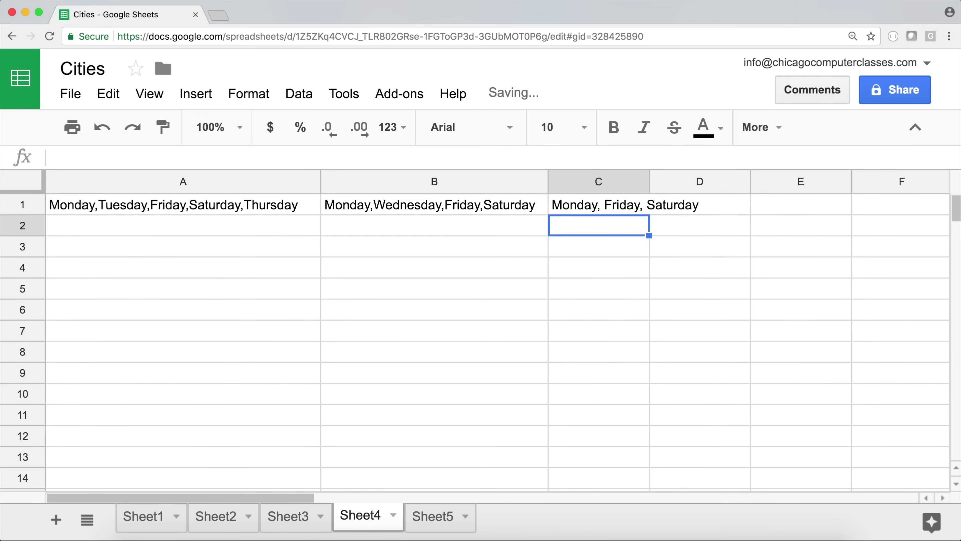
pyautogui.moveTo(648, 181); pyautogui.dragTo(710, 182)
pyautogui.click(622, 207)
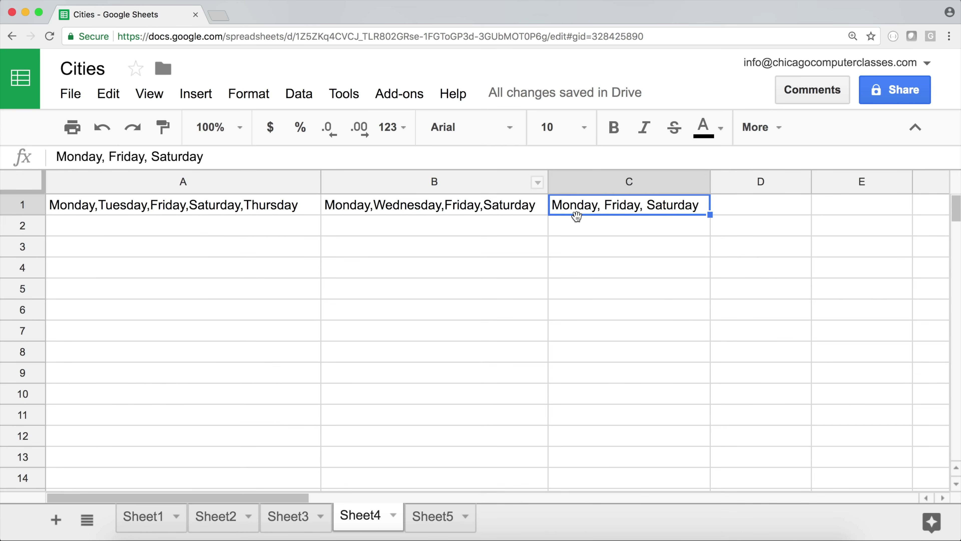
# Step: Review the A1 and B1 day lists again against the C1 answer
pyautogui.click(241, 204)
pyautogui.moveTo(322, 211); pyautogui.dragTo(348, 214)
pyautogui.click(350, 216)
pyautogui.click(302, 208)
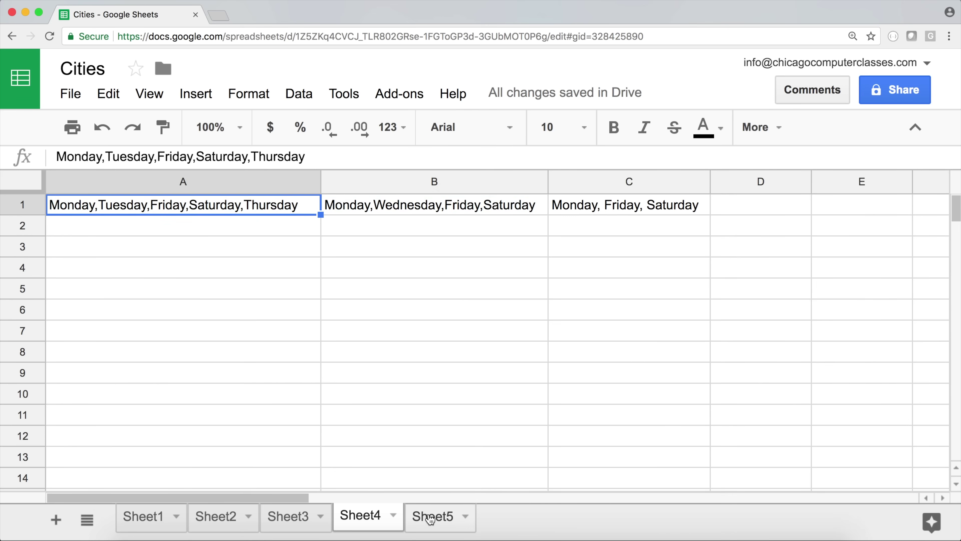
# Step: On Sheet5, highlight the split day lists A1:A5 and B1:B4
pyautogui.click(338, 207)
pyautogui.click(313, 206)
pyautogui.click(354, 213)
pyautogui.click(437, 524)
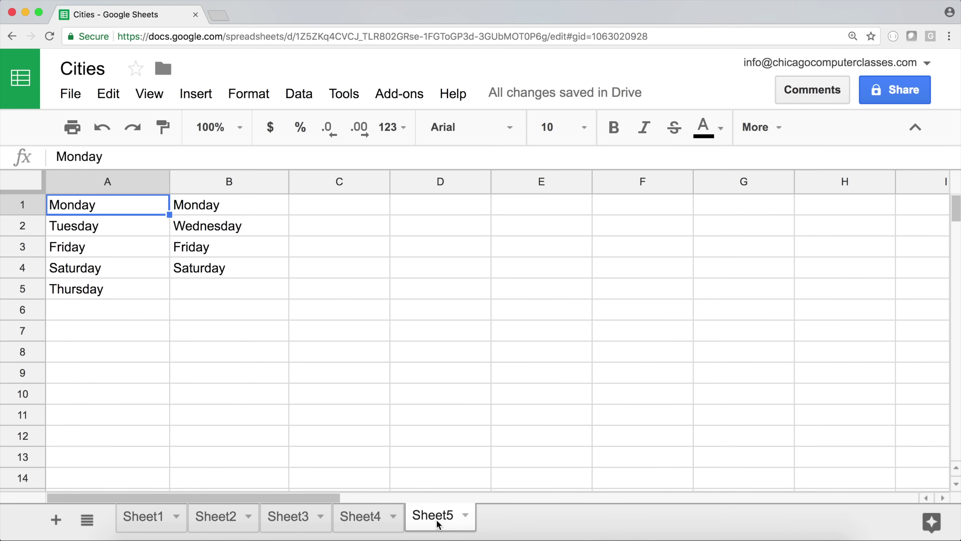
pyautogui.click(103, 225)
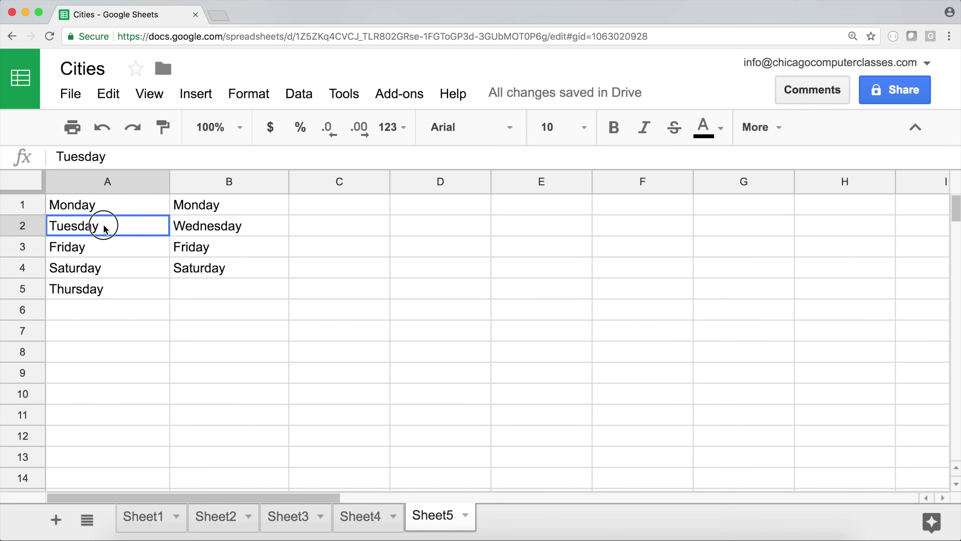
pyautogui.click(111, 250)
pyautogui.click(116, 288)
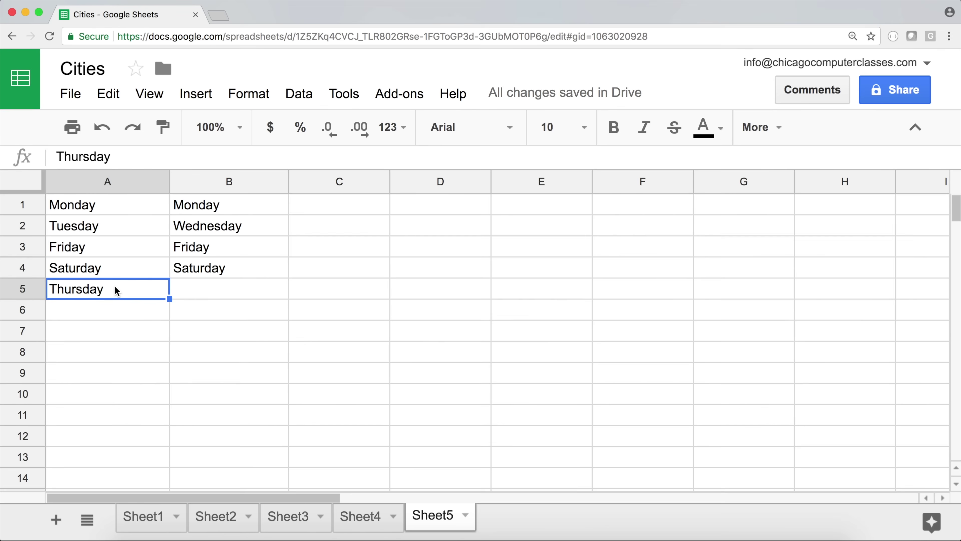
pyautogui.moveTo(116, 204); pyautogui.dragTo(121, 289)
pyautogui.moveTo(220, 211); pyautogui.dragTo(228, 272)
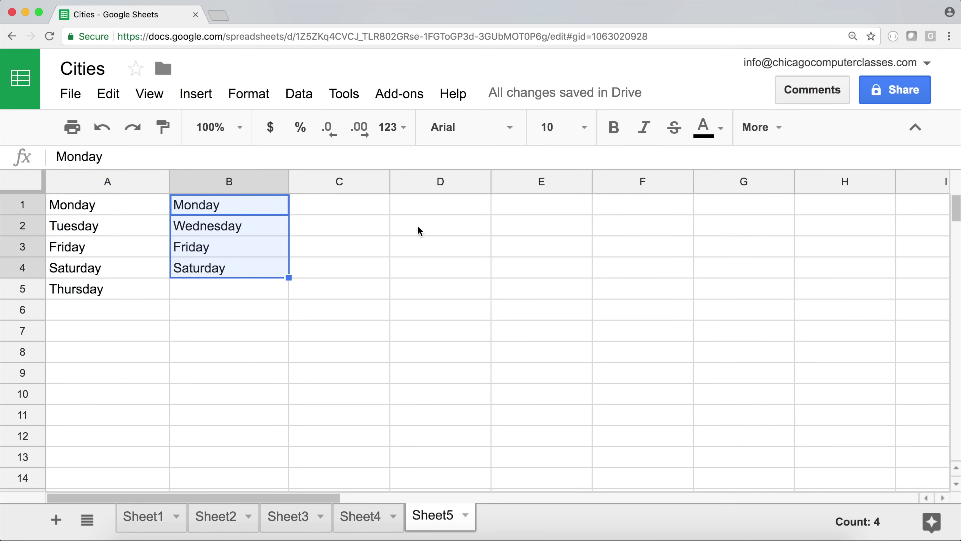
# Step: Mark D1:D3 as the result area and return to D1 for the test formula
pyautogui.click(417, 211)
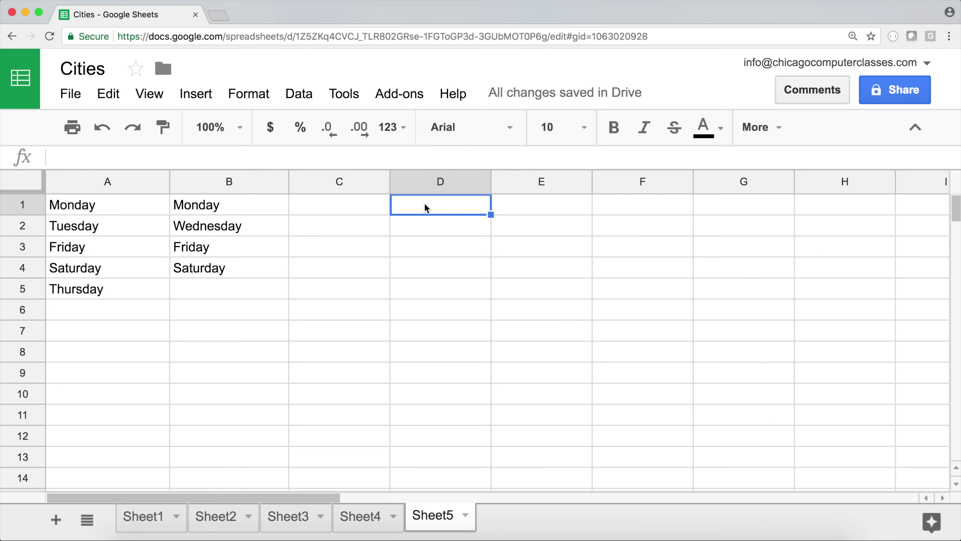
pyautogui.moveTo(430, 252); pyautogui.dragTo(439, 210)
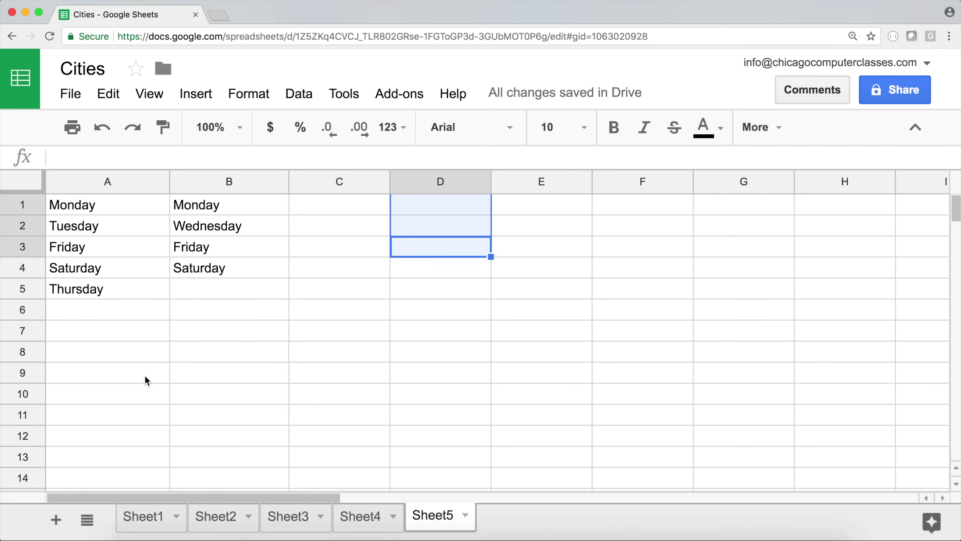
pyautogui.click(226, 379)
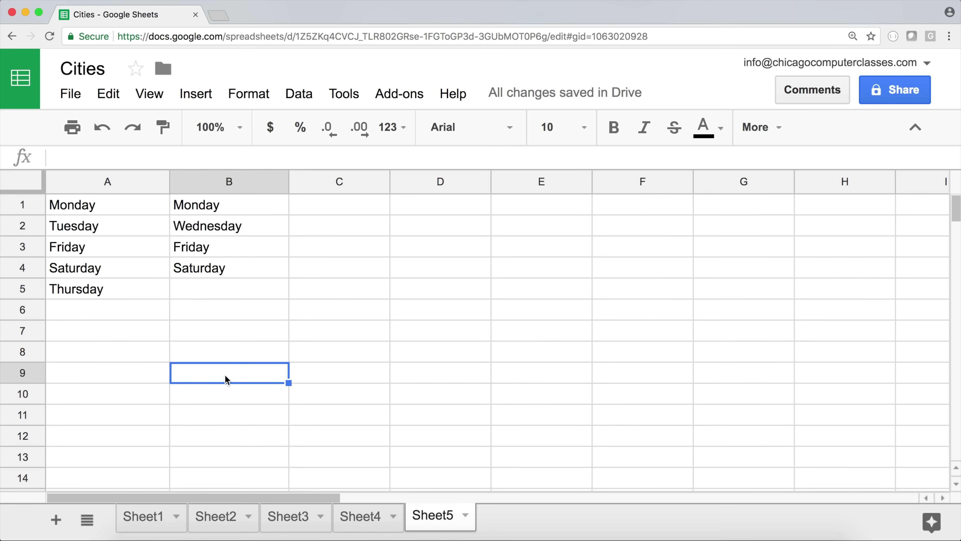
pyautogui.press('Up')
pyautogui.press('Up')
pyautogui.press('Up')
pyautogui.press('Up')
pyautogui.press('Up')
pyautogui.press('Up')
pyautogui.press('Up')
pyautogui.press('Up')
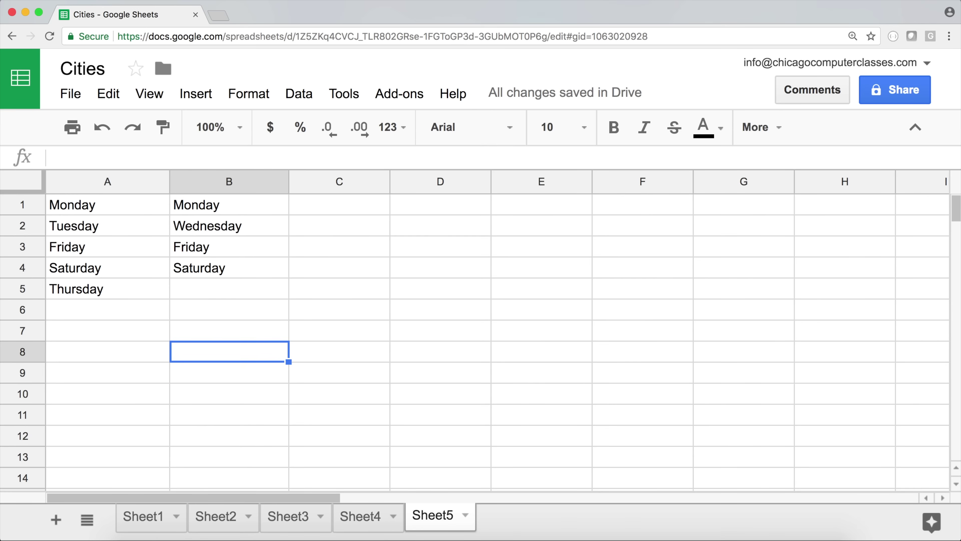
pyautogui.press('Right')
pyautogui.press('Right')
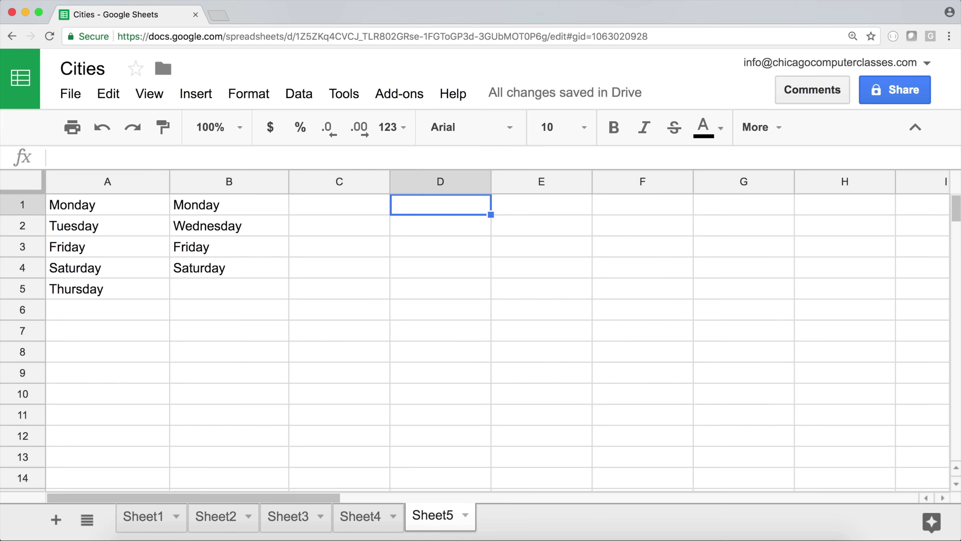
# Step: Enter =MATCH(A1,B1:B4,0) in D1, returning 1 for Monday
pyautogui.write('=')
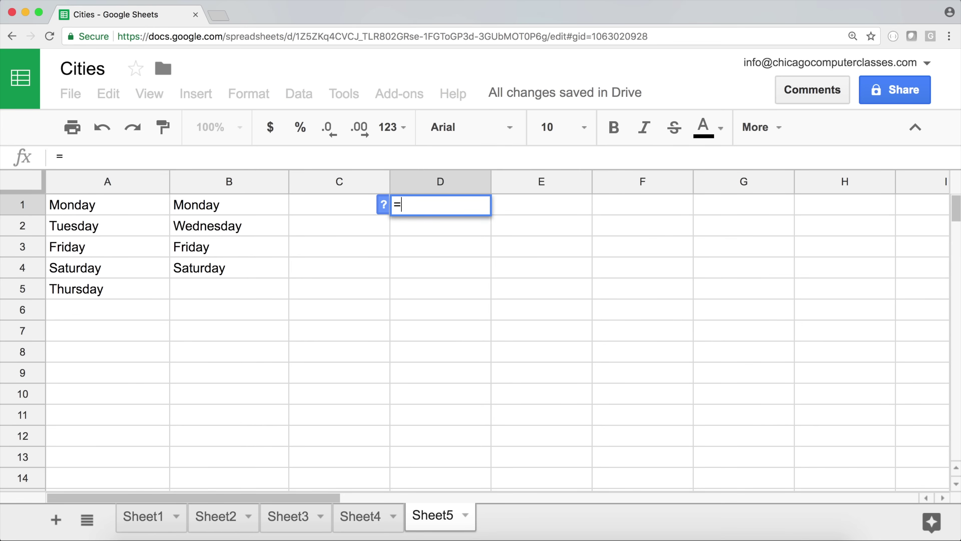
pyautogui.write('ma')
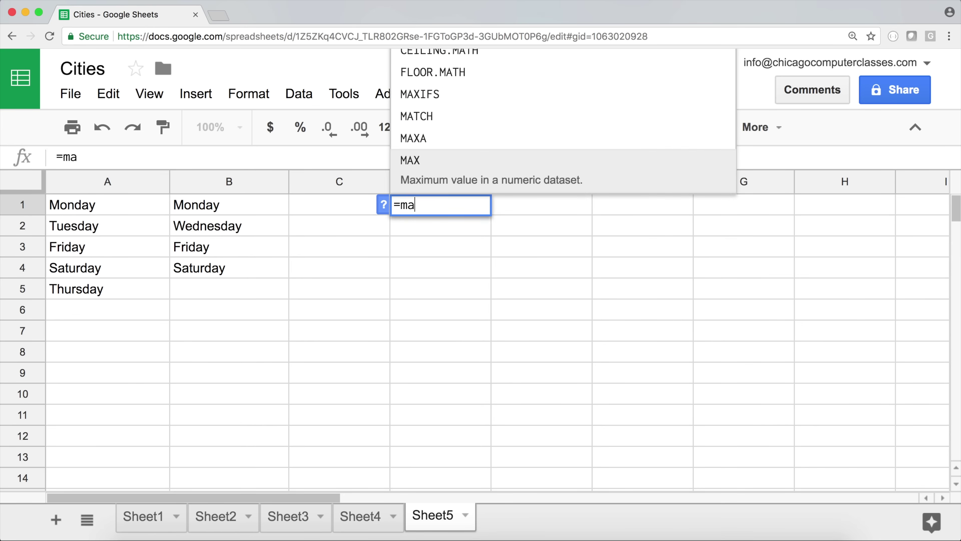
pyautogui.press('Up')
pyautogui.press('Up')
pyautogui.press('Tab')
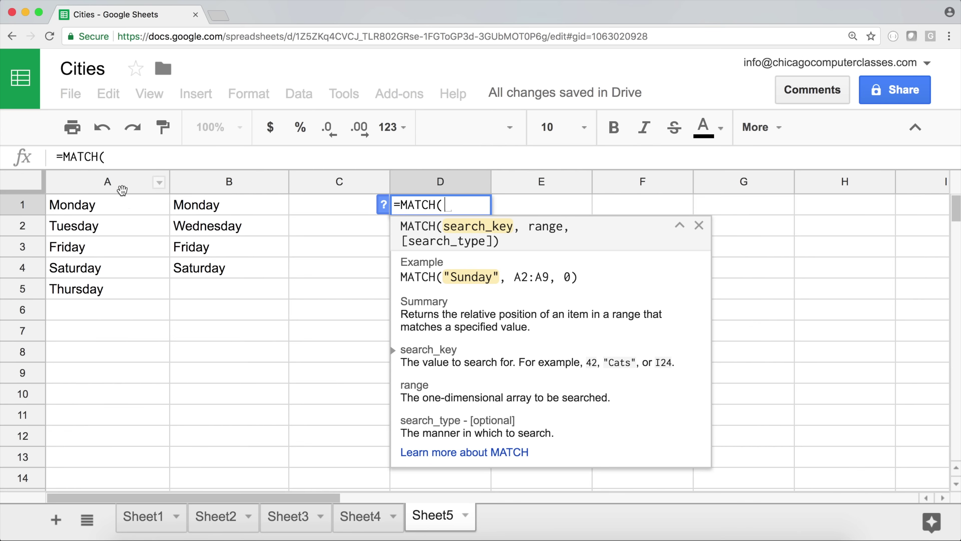
pyautogui.click(93, 207)
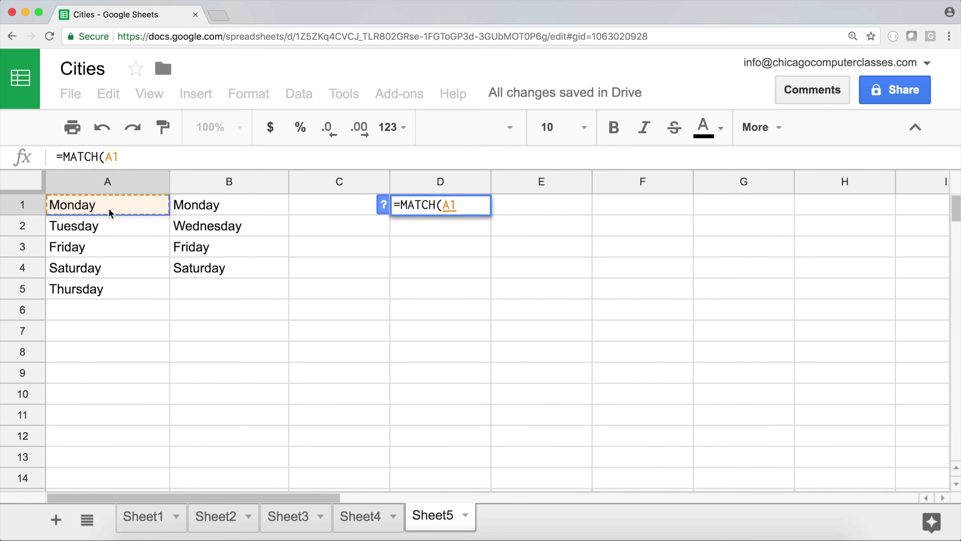
pyautogui.write(',')
pyautogui.moveTo(230, 208); pyautogui.dragTo(230, 281)
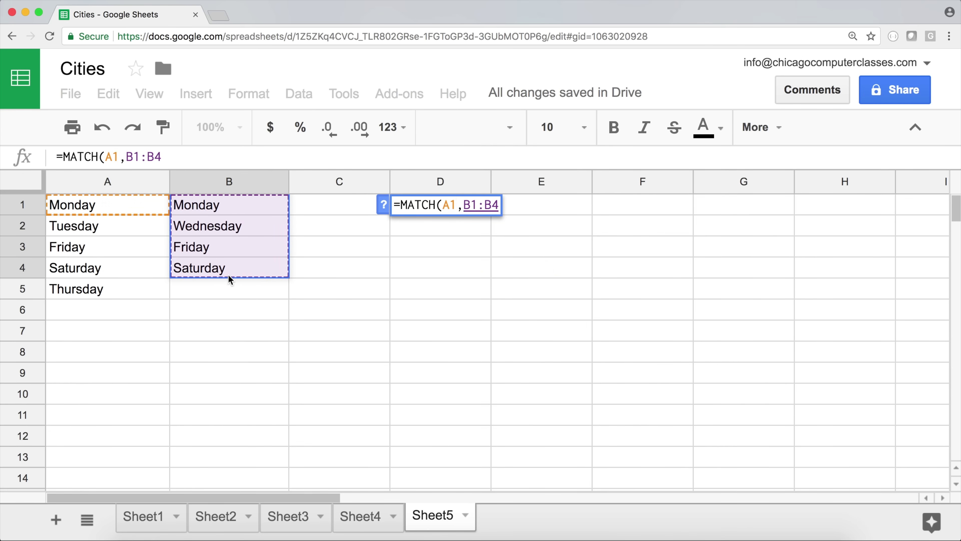
pyautogui.write(',0)')
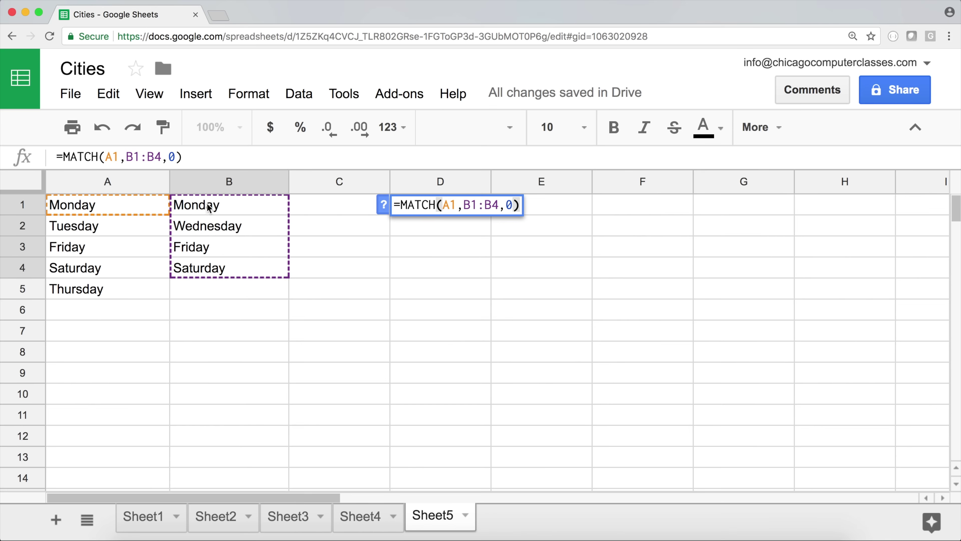
pyautogui.press('Return')
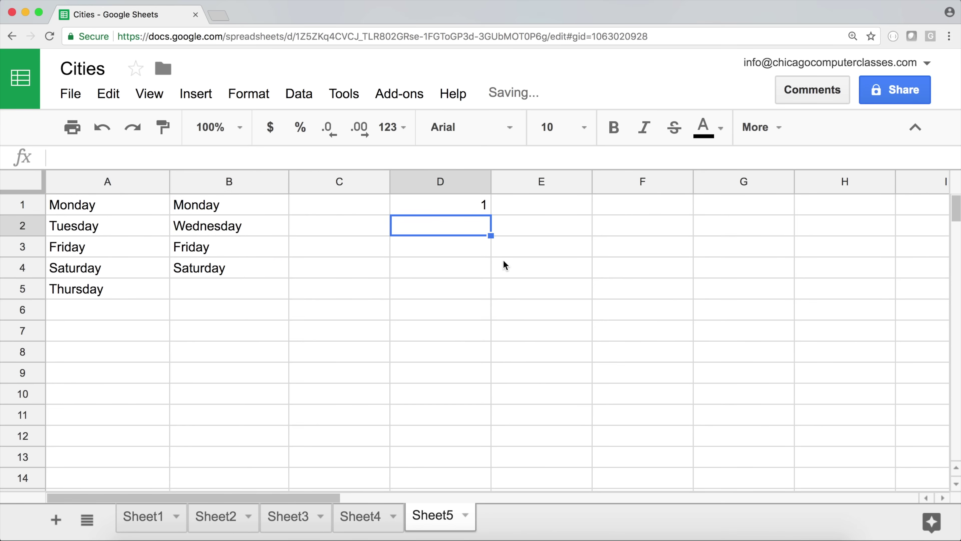
pyautogui.click(476, 213)
# Step: Compare Monday in A1 and B1 and review D1's MATCH formula
pyautogui.click(93, 212)
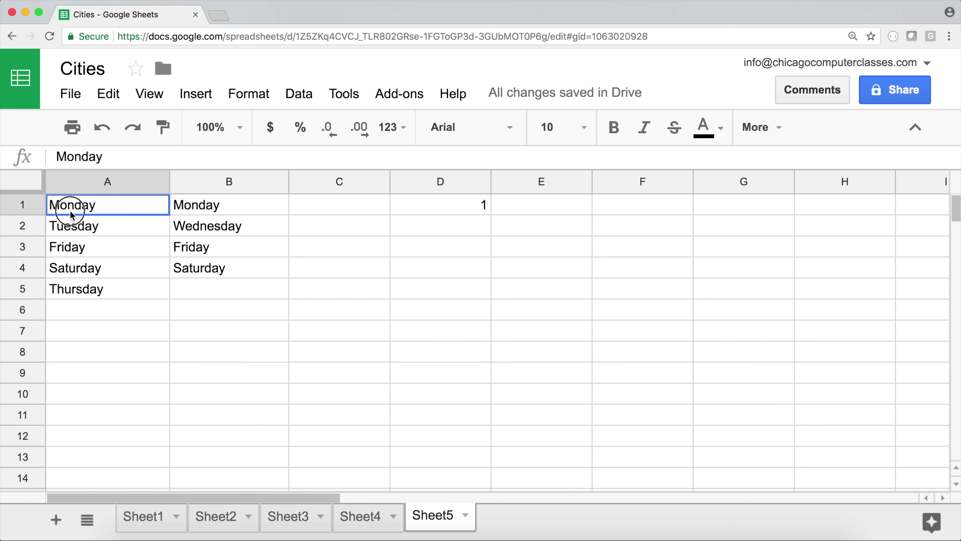
pyautogui.moveTo(236, 217); pyautogui.dragTo(235, 270)
pyautogui.click(207, 208)
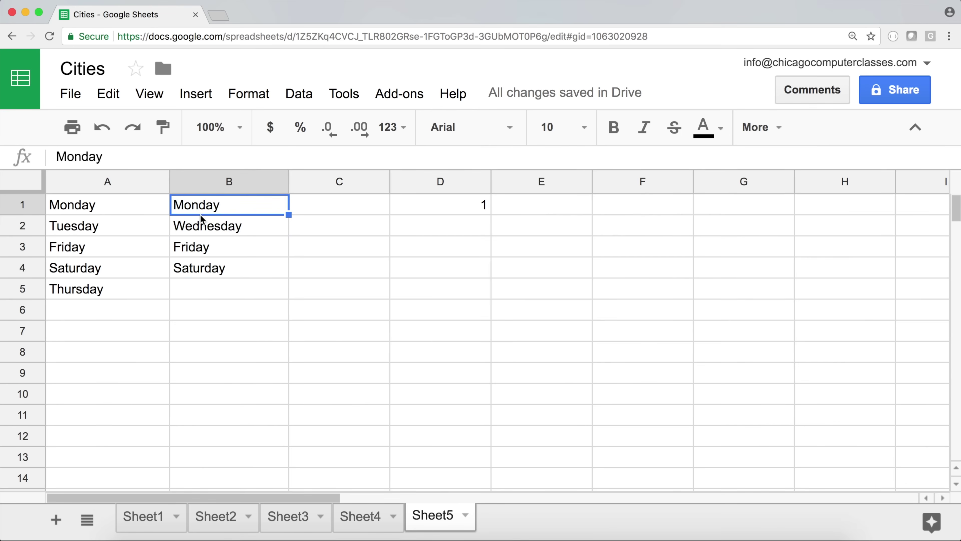
pyautogui.click(447, 211)
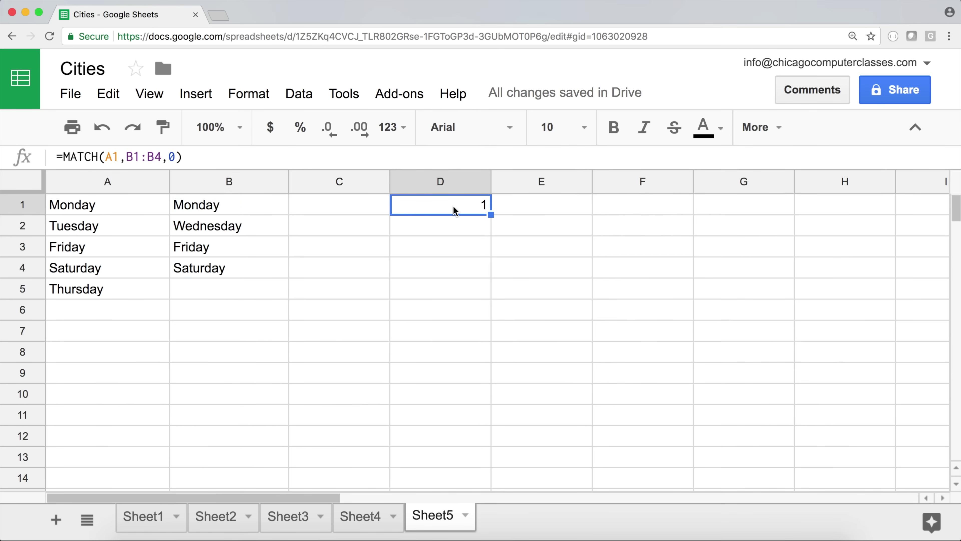
pyautogui.click(455, 211)
pyautogui.doubleClick(447, 205)
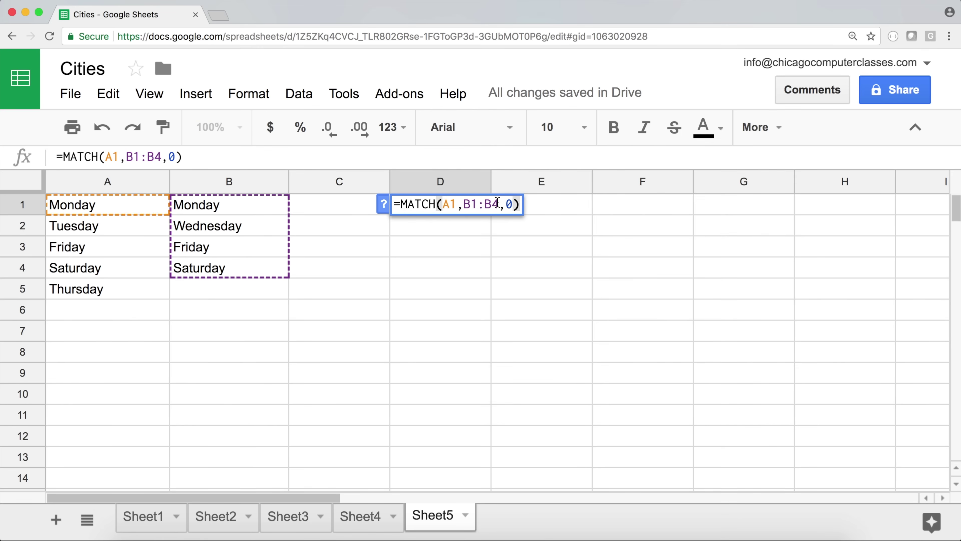
pyautogui.press('Return')
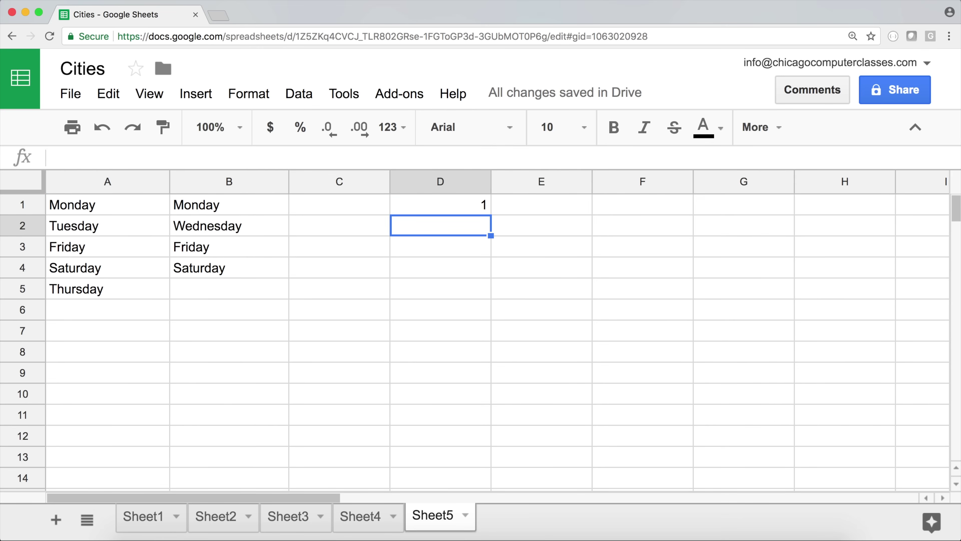
# Step: Change D1's lookup value from A1 to A1:A5, giving =MATCH(A1:A5,B1:B4,0)
pyautogui.doubleClick(469, 208)
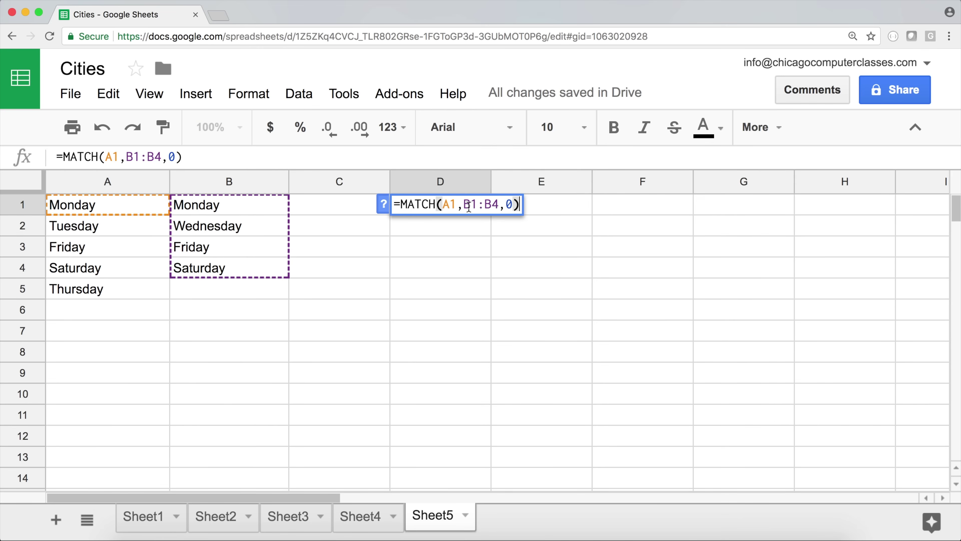
pyautogui.moveTo(456, 204); pyautogui.dragTo(445, 205)
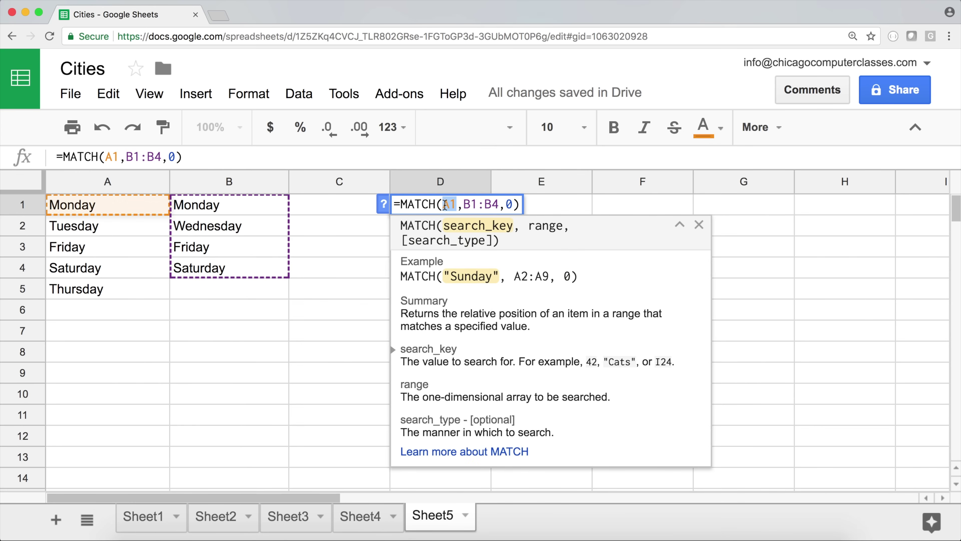
pyautogui.press('BackSpace')
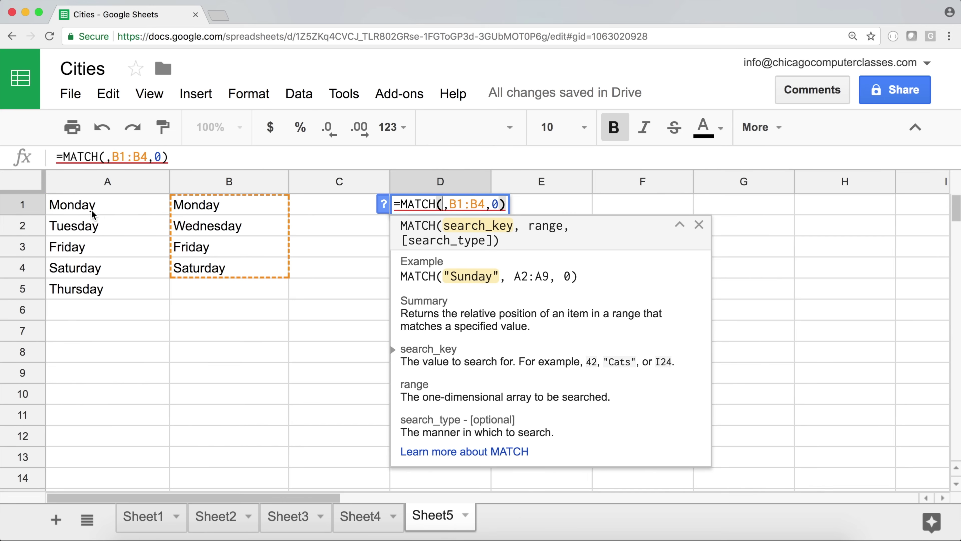
pyautogui.moveTo(96, 203); pyautogui.dragTo(95, 285)
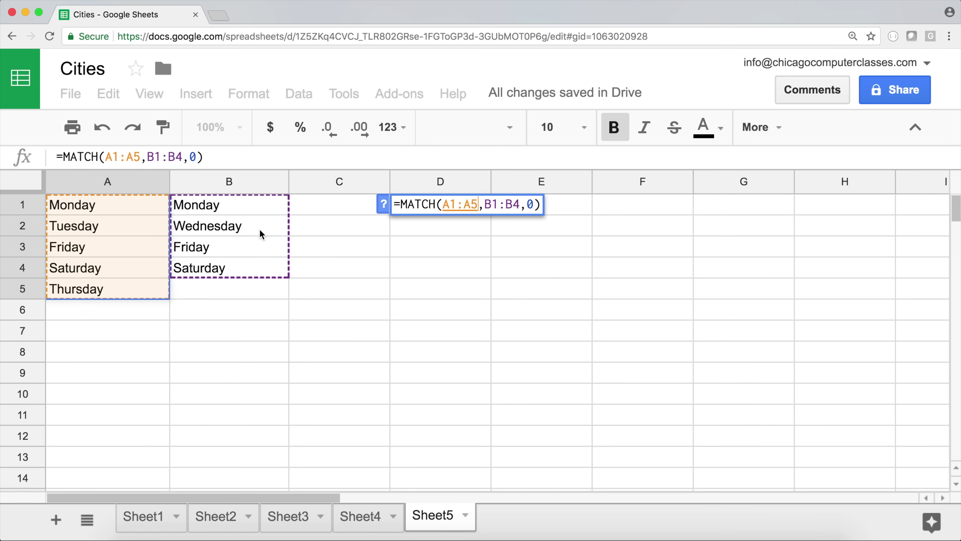
pyautogui.press('Return')
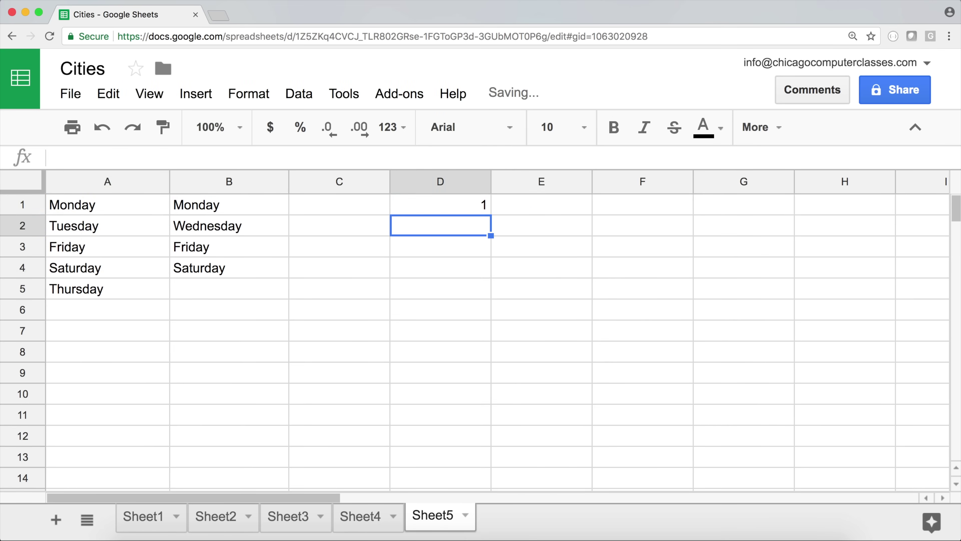
# Step: Wrap D1's MATCH in ARRAYFUNCTION(...), which produces an unknown-function error
pyautogui.click(465, 210)
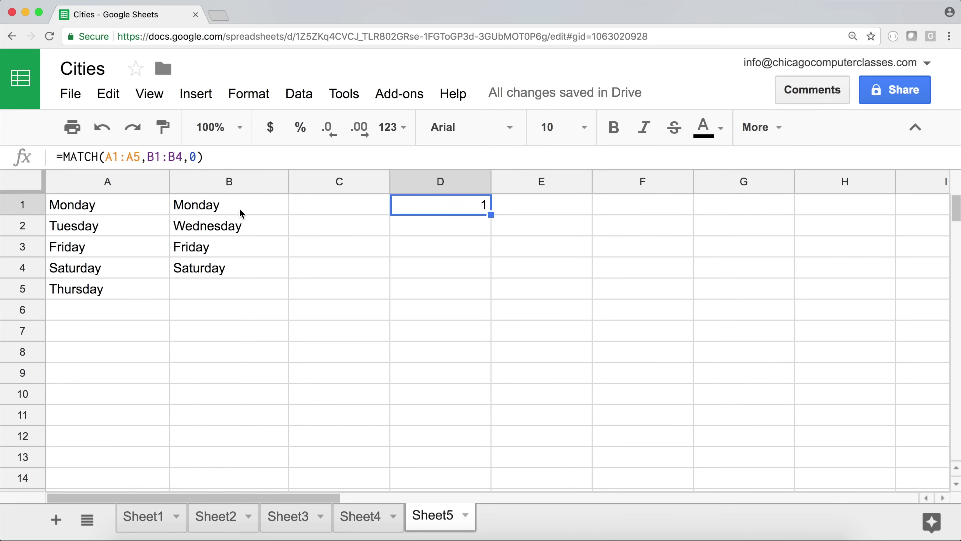
pyautogui.doubleClick(458, 203)
pyautogui.moveTo(459, 203)
pyautogui.mouseDown()
pyautogui.moveTo(448, 205)
pyautogui.moveTo(474, 204)
pyautogui.mouseUp()
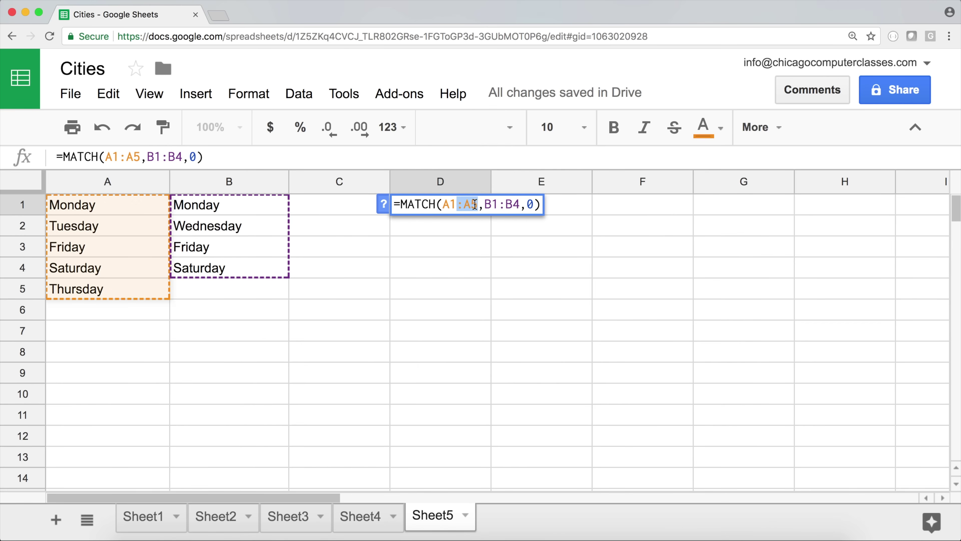
pyautogui.click(403, 205)
pyautogui.write('ARRA')
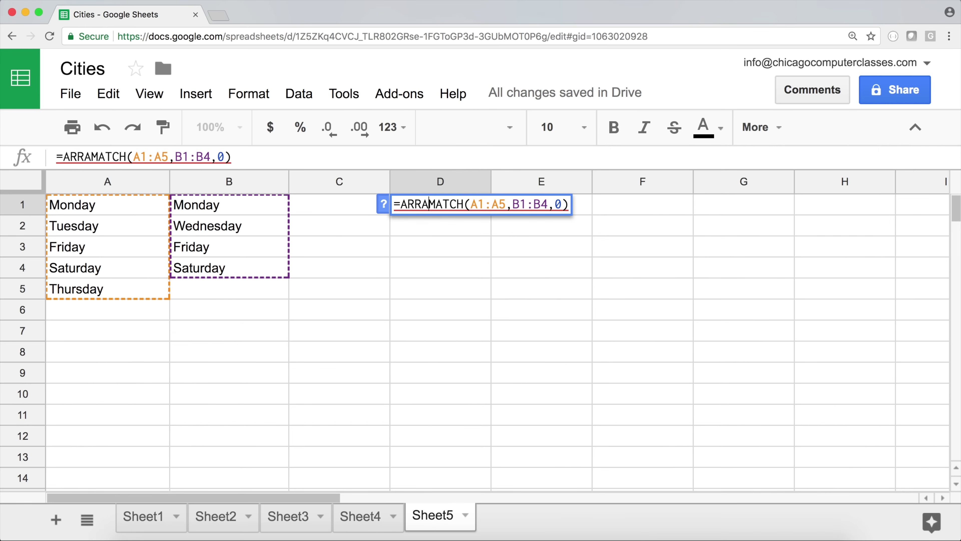
pyautogui.write('YFUNC')
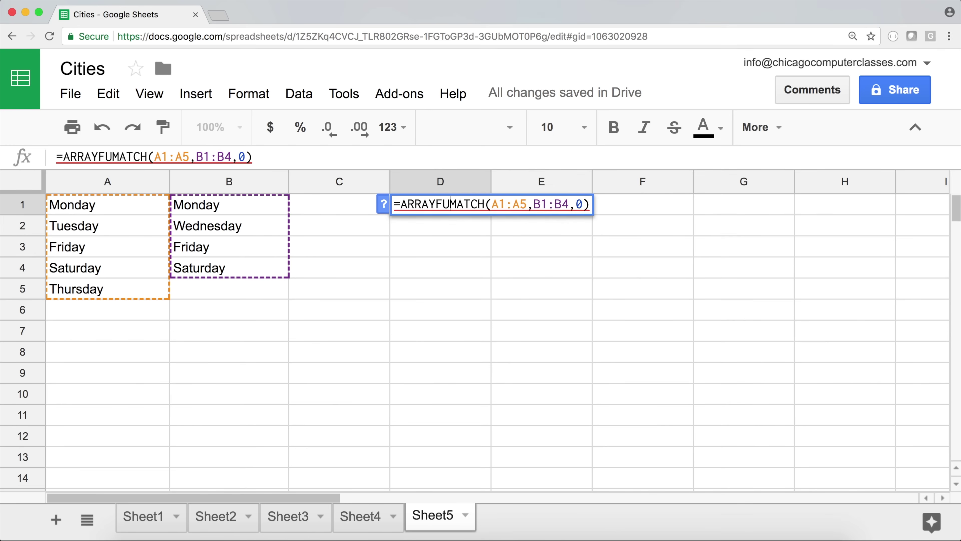
pyautogui.write('TION(')
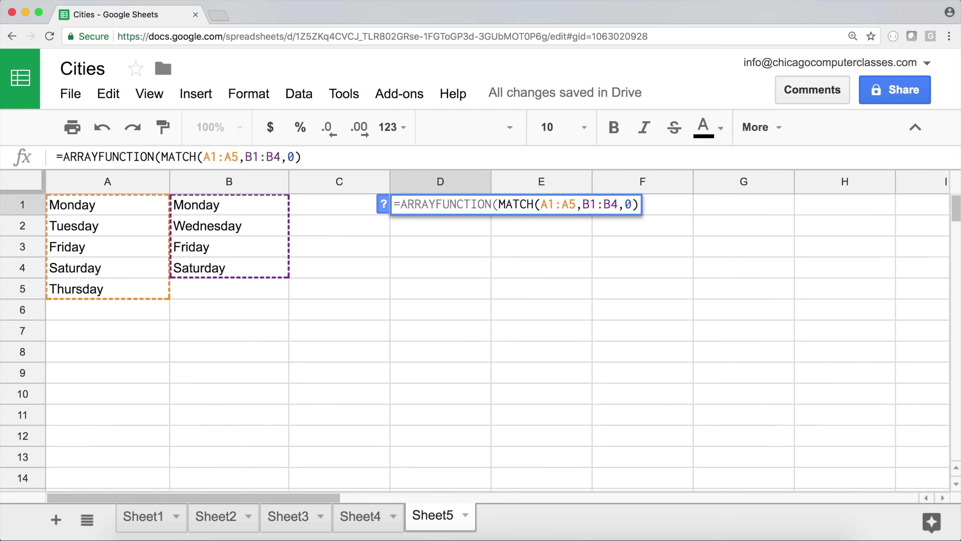
pyautogui.click(637, 204)
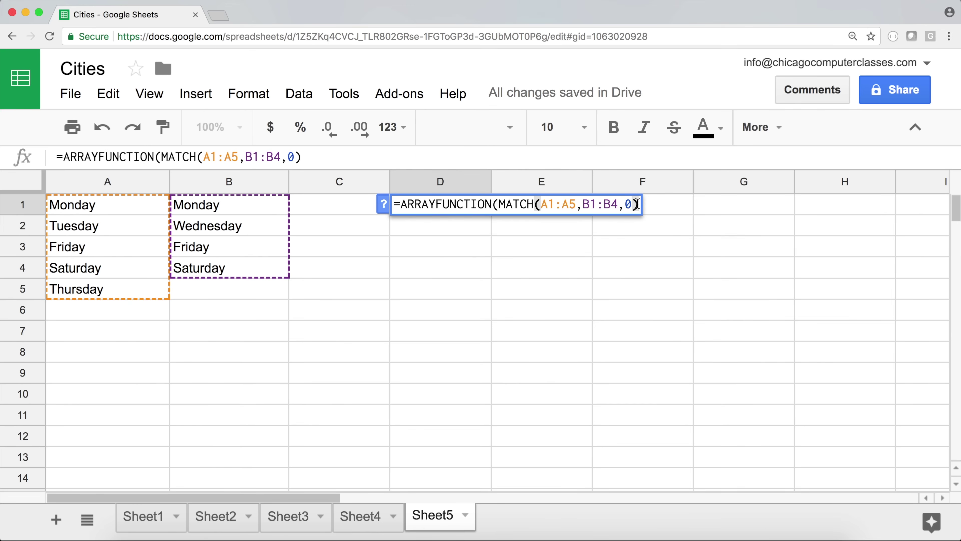
pyautogui.press('Return')
# Step: Correct the name to ARRAYFORMULA so D1:D5 show 1, #N/A, 3, 4, #N/A
pyautogui.click(469, 203)
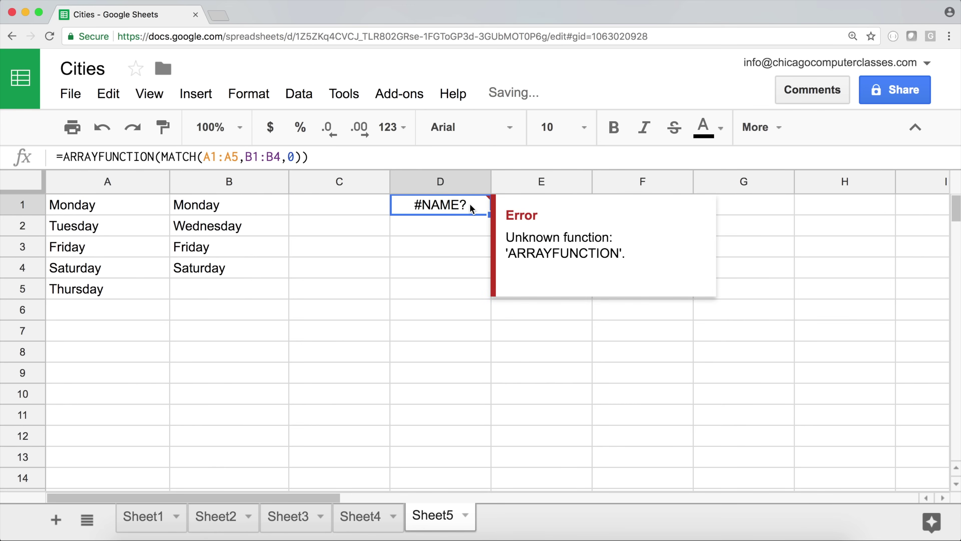
pyautogui.doubleClick(446, 204)
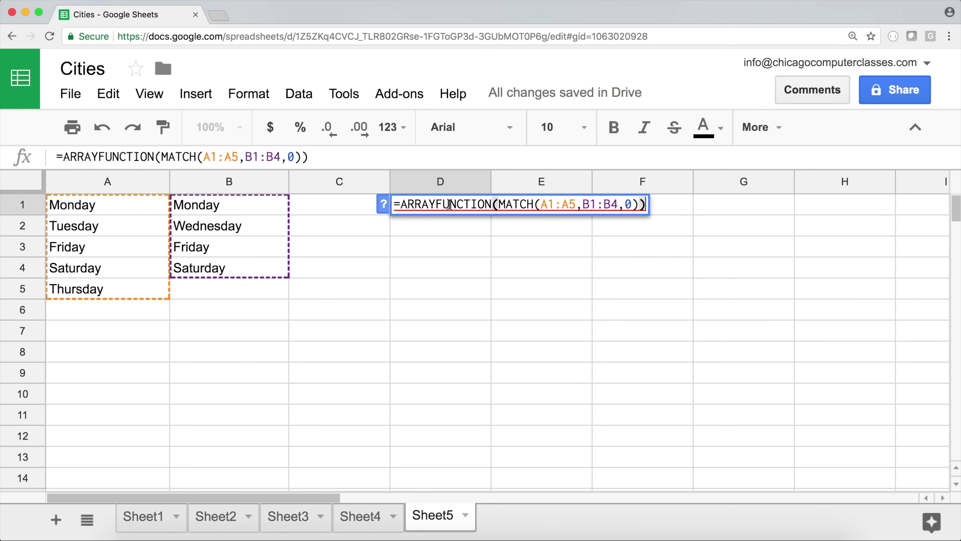
pyautogui.moveTo(437, 204); pyautogui.dragTo(490, 196)
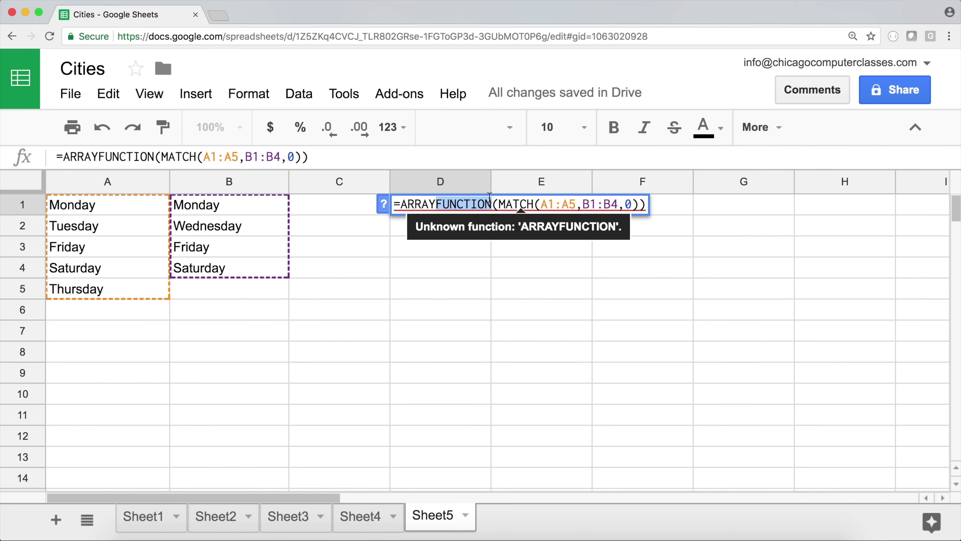
pyautogui.write('FOR')
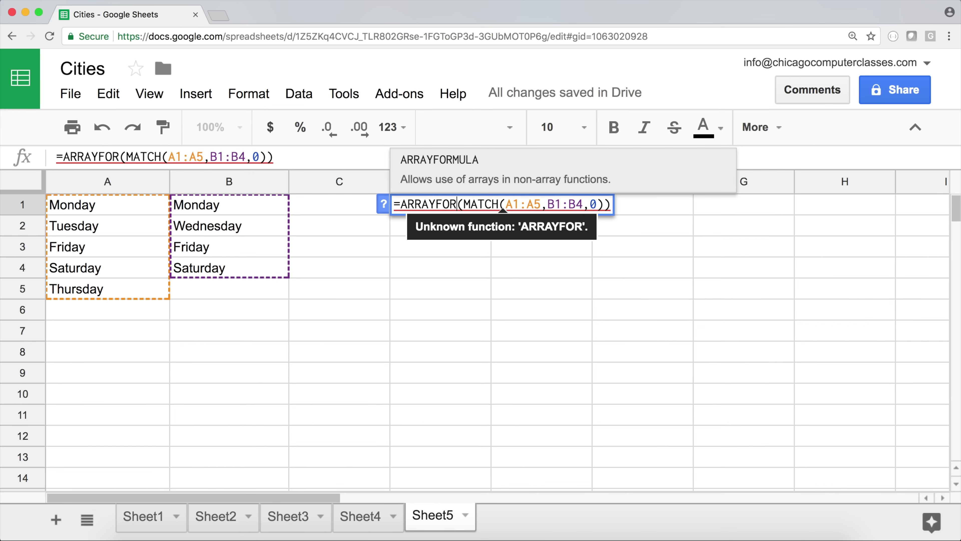
pyautogui.press('Tab')
pyautogui.press('Return')
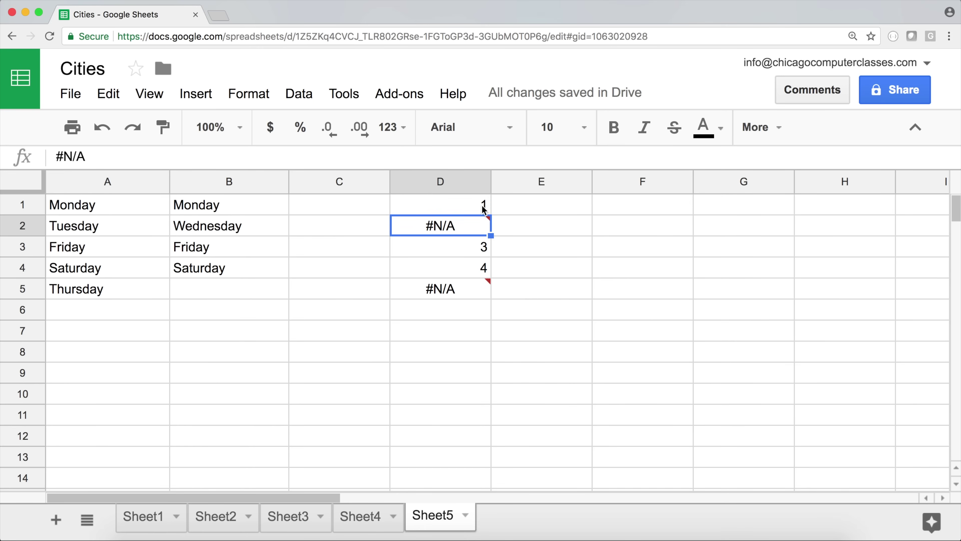
pyautogui.moveTo(481, 207); pyautogui.dragTo(476, 285)
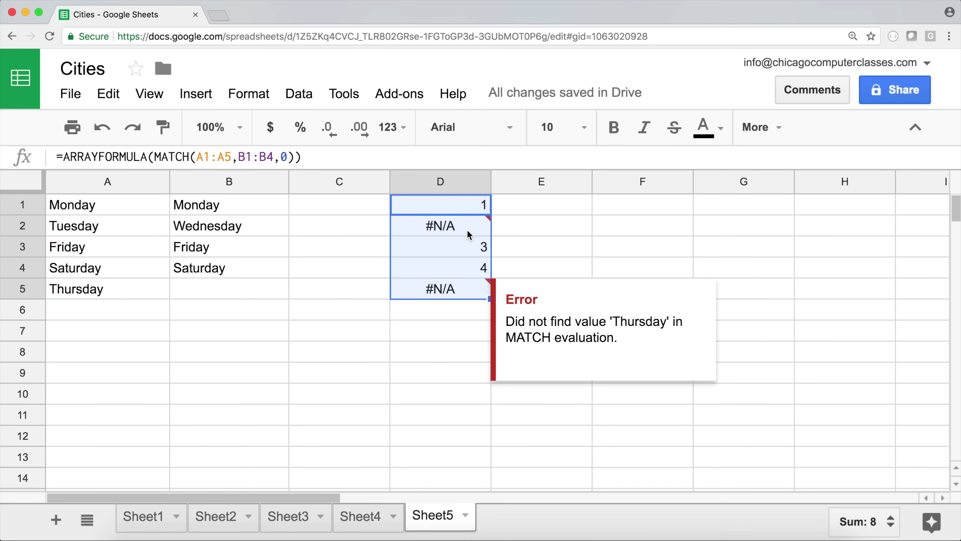
pyautogui.click(464, 205)
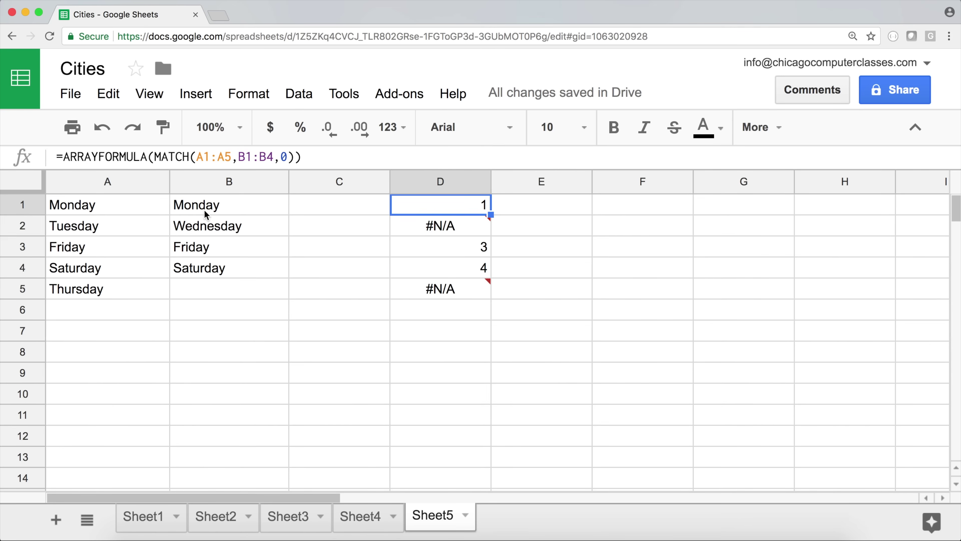
pyautogui.click(76, 209)
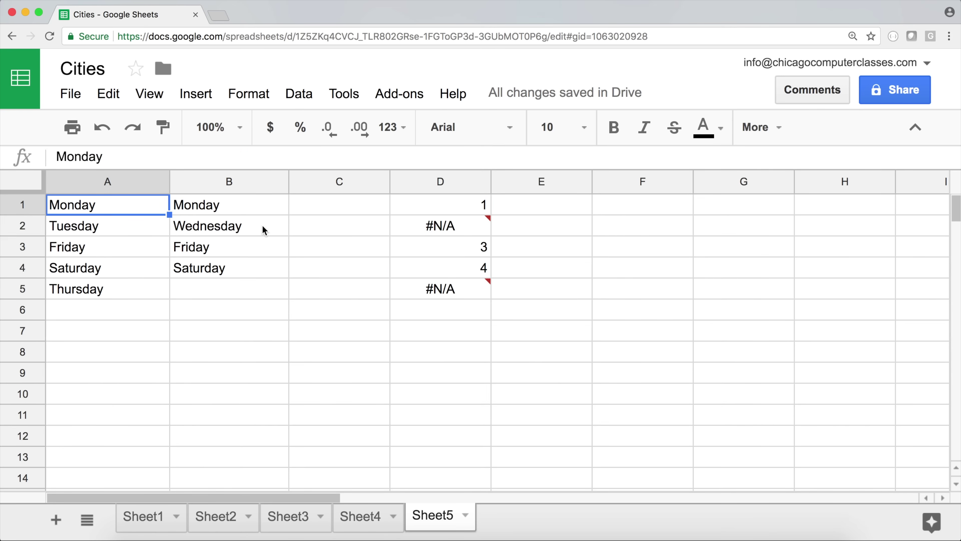
pyautogui.click(447, 211)
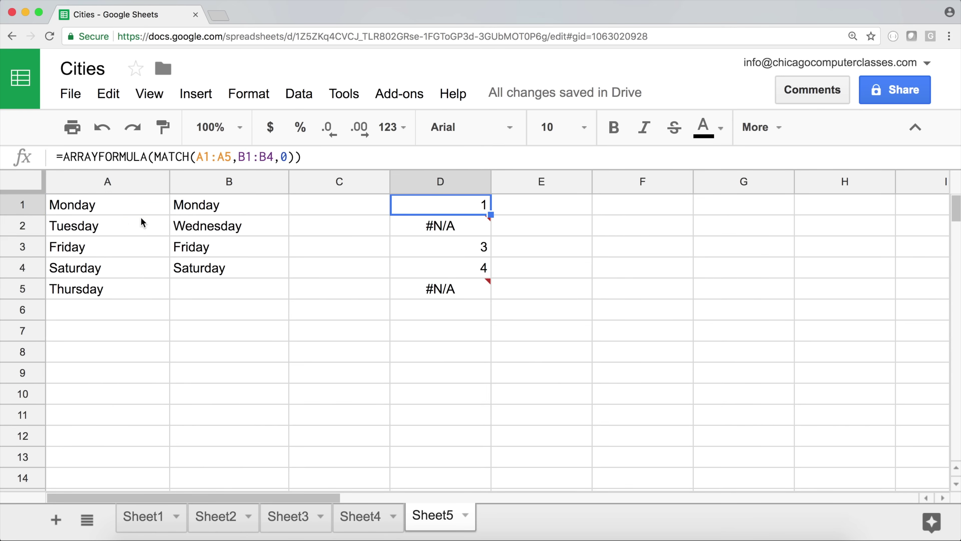
pyautogui.click(84, 229)
pyautogui.moveTo(205, 208); pyautogui.dragTo(209, 261)
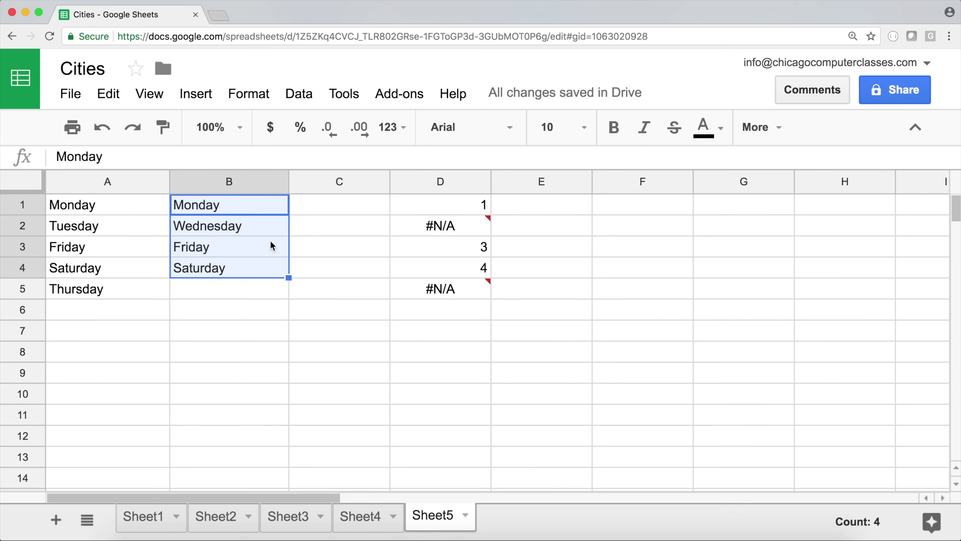
pyautogui.click(452, 227)
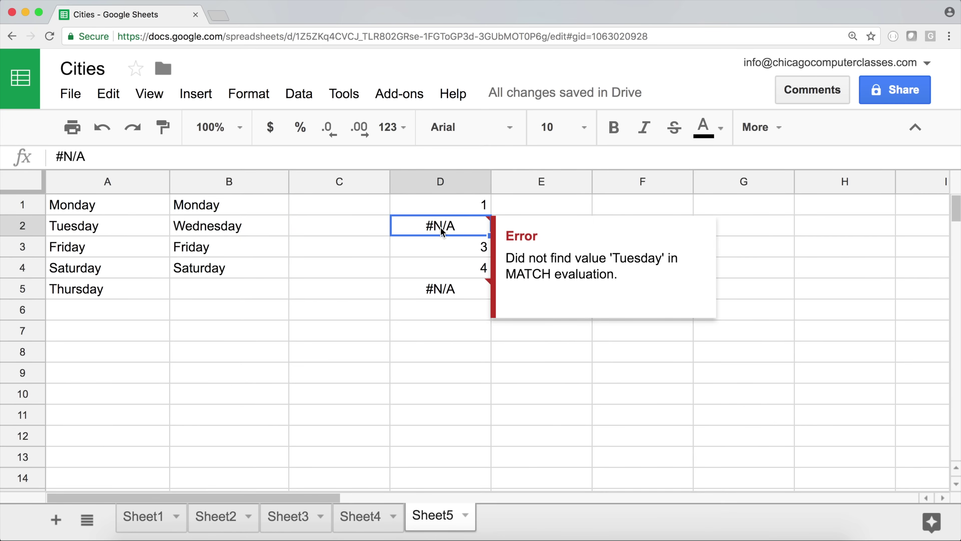
pyautogui.click(90, 249)
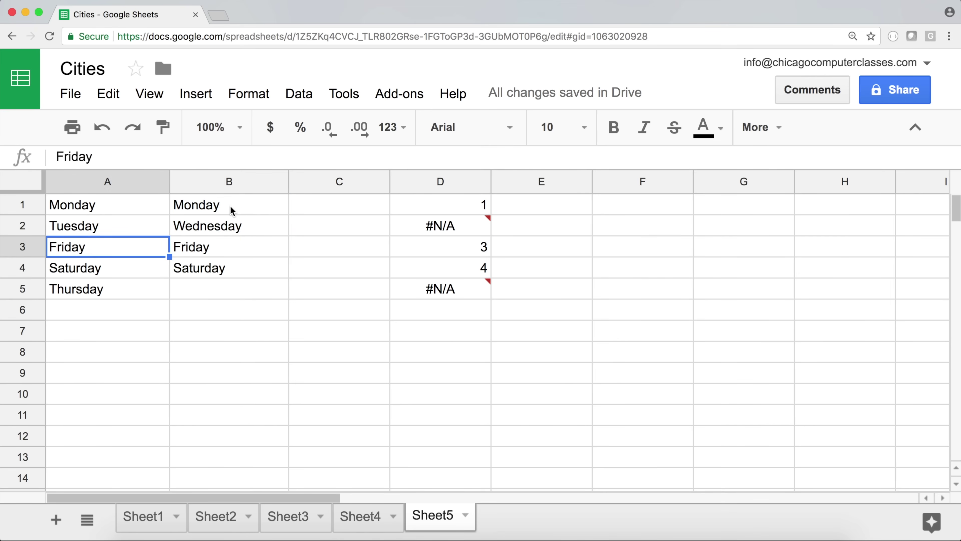
pyautogui.moveTo(240, 210); pyautogui.dragTo(236, 266)
pyautogui.click(475, 250)
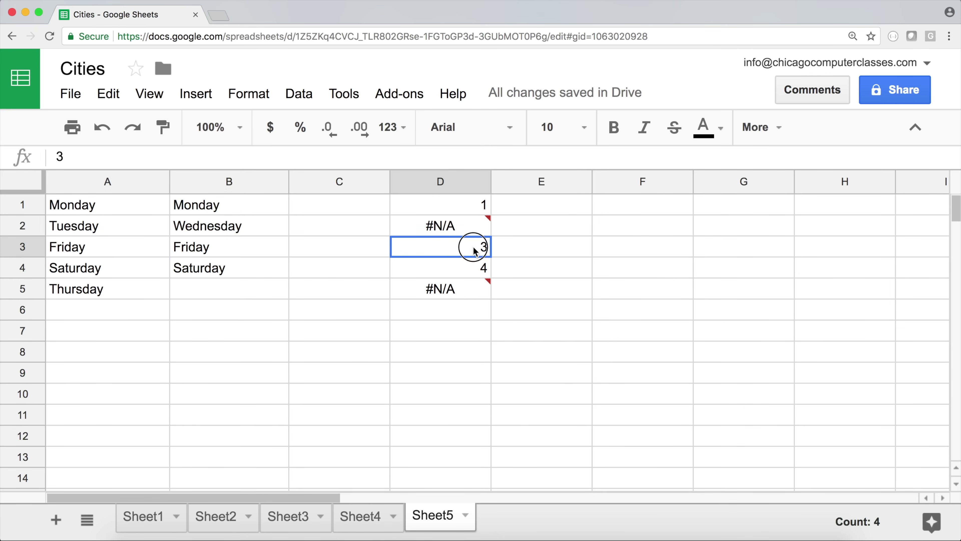
pyautogui.click(434, 270)
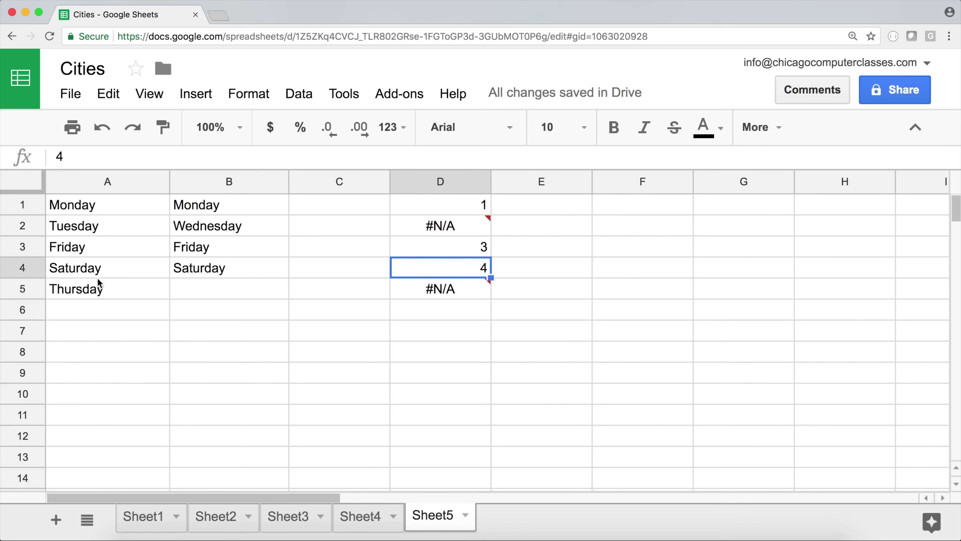
pyautogui.click(97, 288)
pyautogui.click(433, 291)
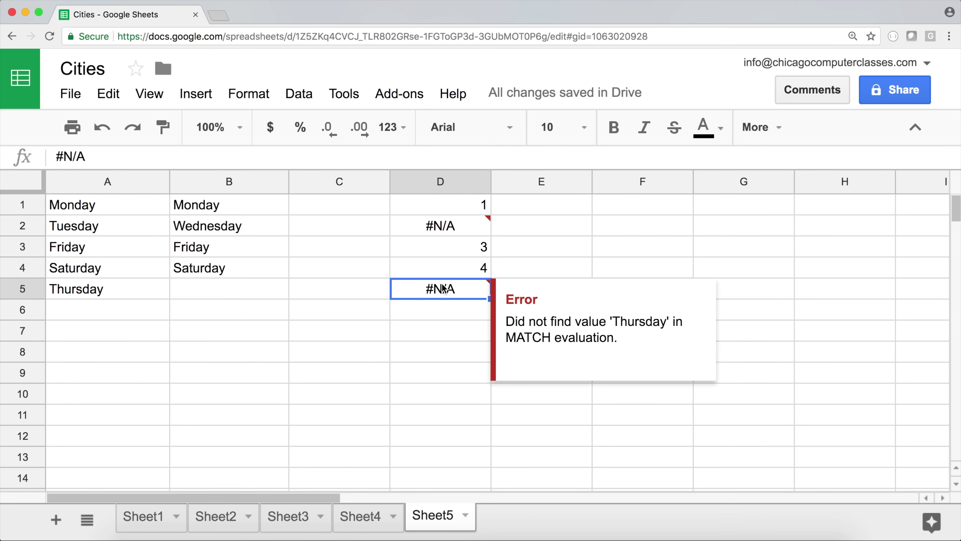
pyautogui.moveTo(475, 203); pyautogui.dragTo(472, 288)
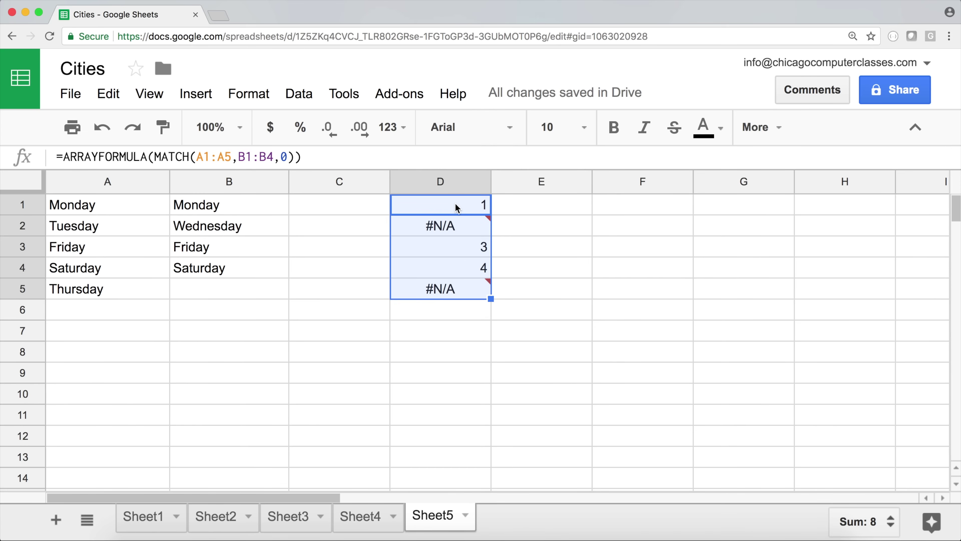
pyautogui.click(456, 205)
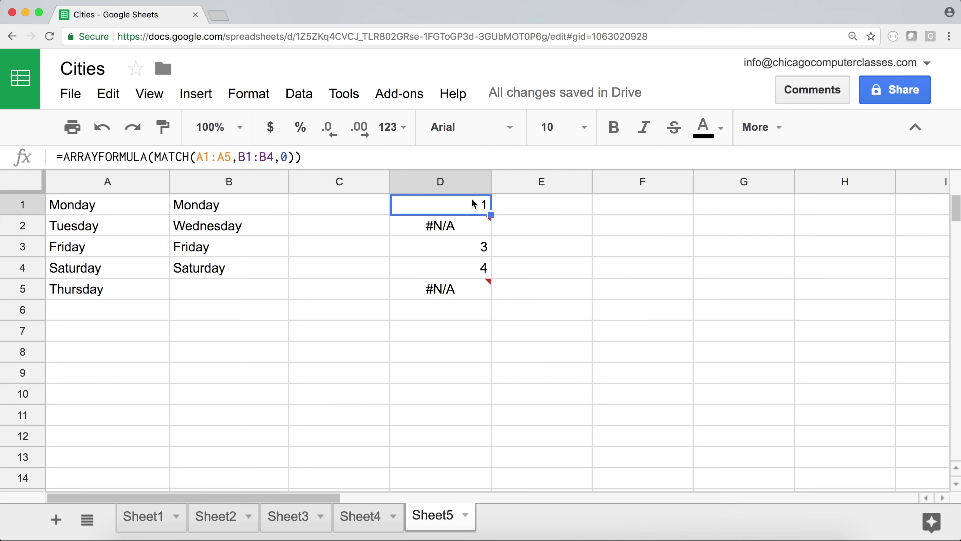
pyautogui.doubleClick(471, 207)
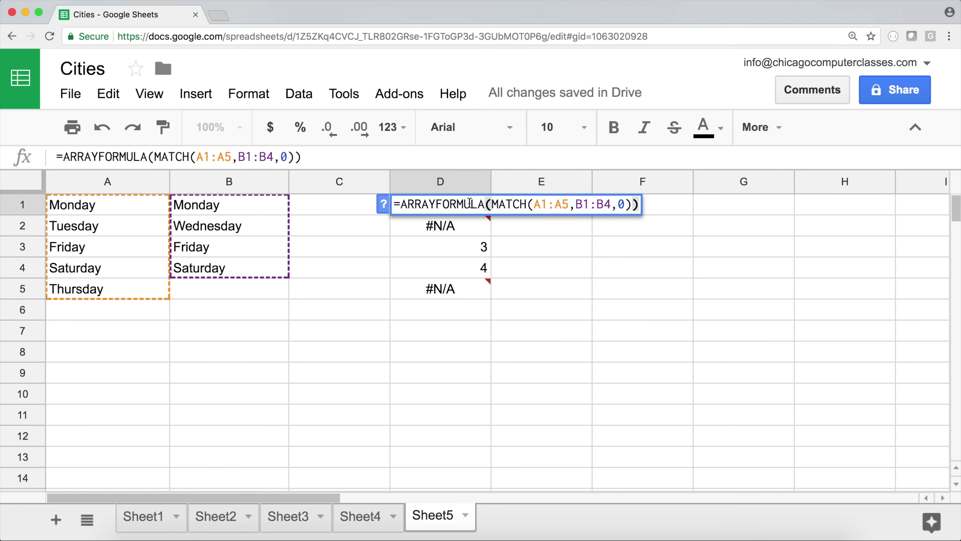
# Step: Insert ISNUMBER( before MATCH inside D1's ARRAYFORMULA
pyautogui.click(494, 205)
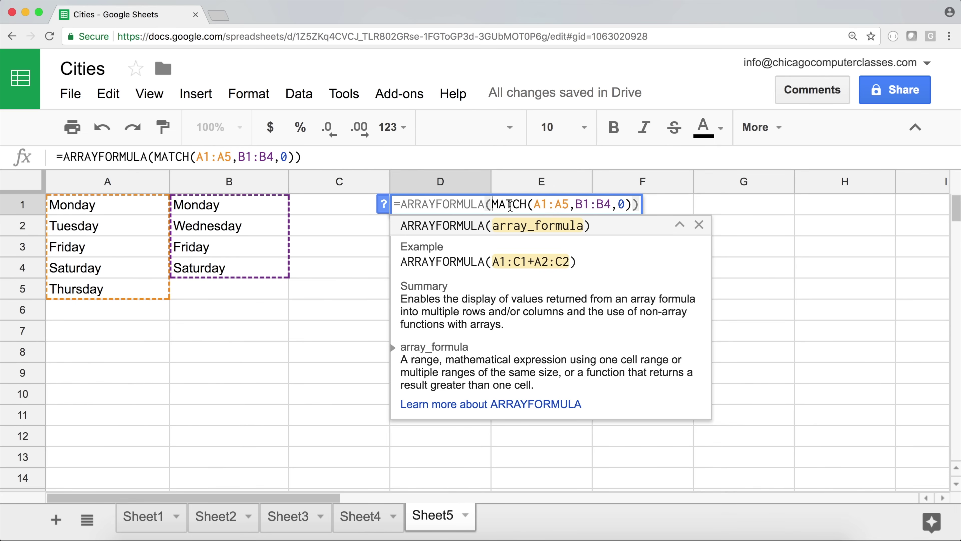
pyautogui.moveTo(492, 205); pyautogui.dragTo(633, 206)
pyautogui.click(493, 205)
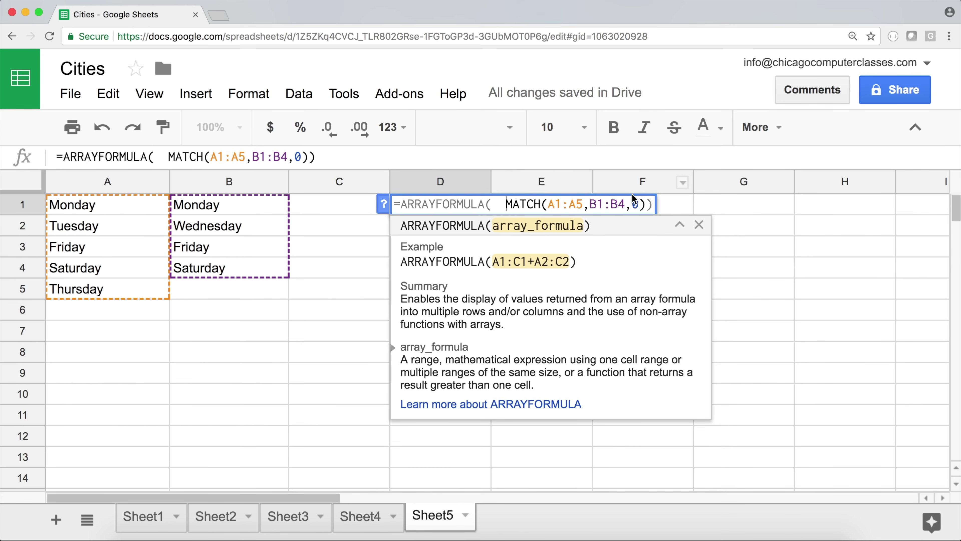
pyautogui.click(647, 205)
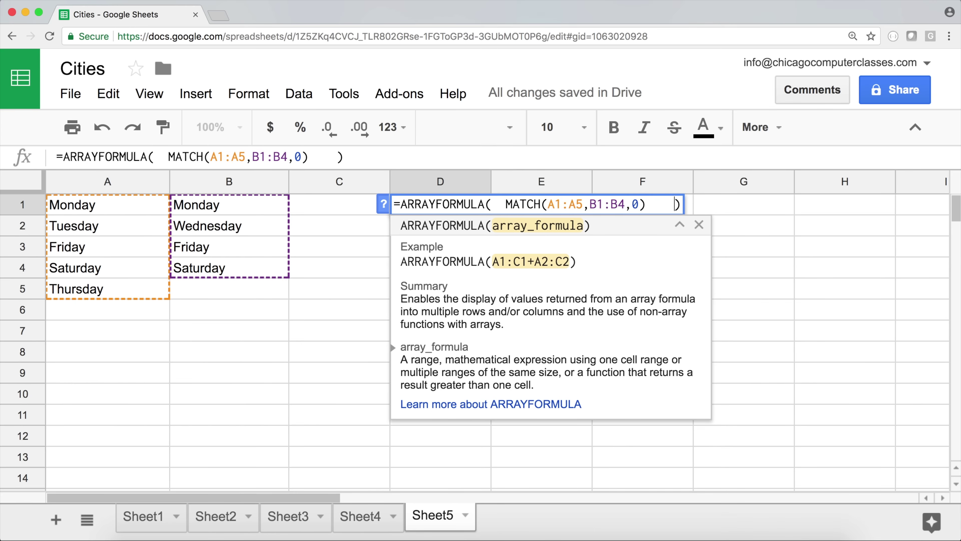
pyautogui.click(495, 204)
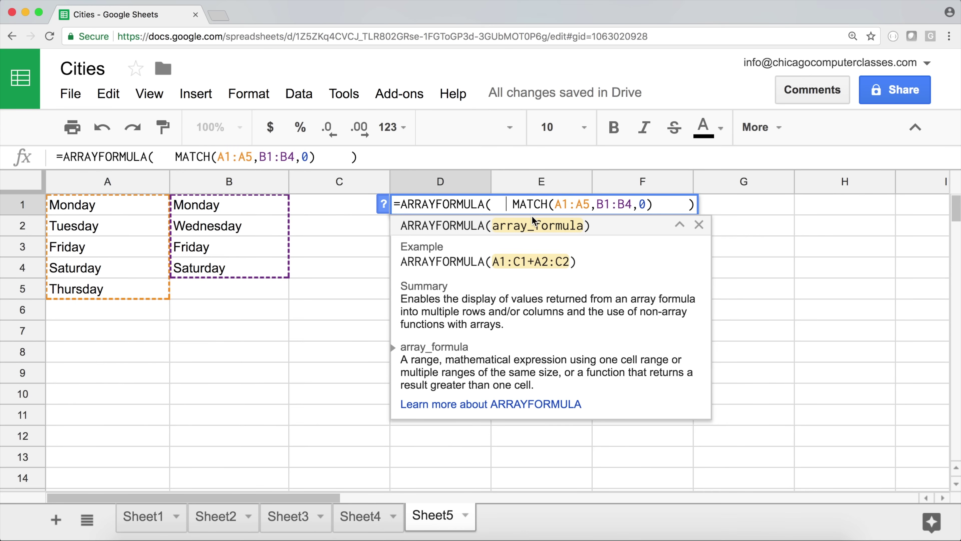
pyautogui.write('ISNUMBER')
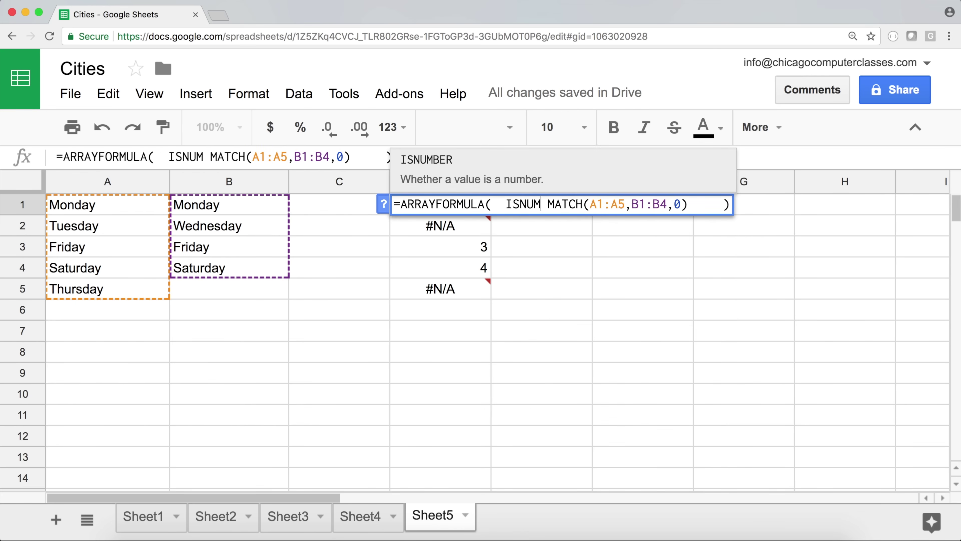
pyautogui.write('(')
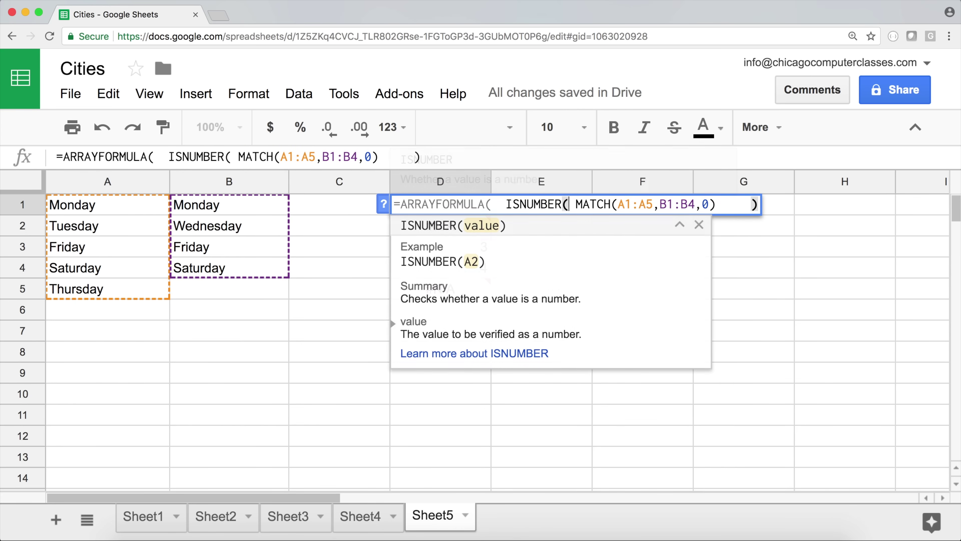
# Step: Close the bracket, committing =ARRAYFORMULA(ISNUMBER(MATCH(A1:A5,B1:B4,0))) to show TRUE/FALSE in D1:D5
pyautogui.click(726, 205)
pyautogui.write(')')
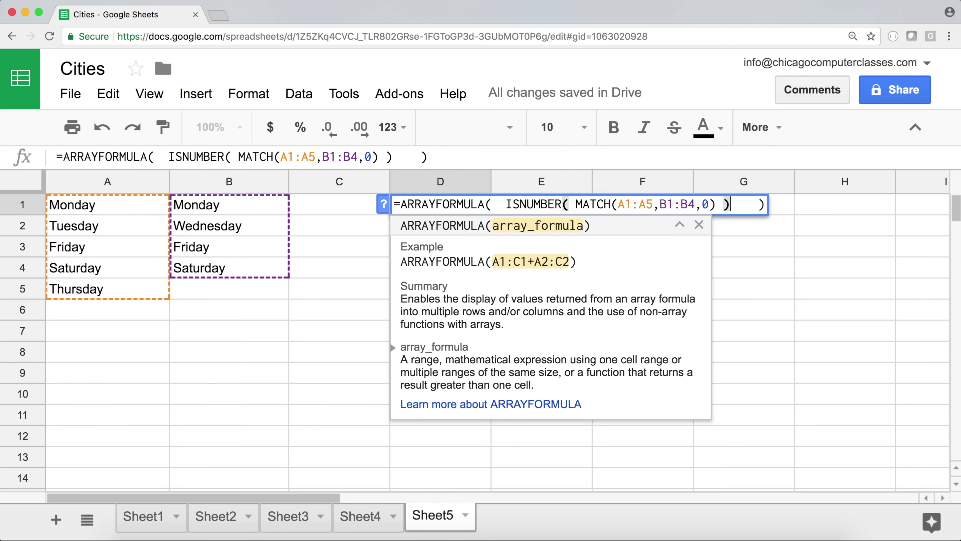
pyautogui.click(732, 204)
pyautogui.moveTo(731, 204); pyautogui.dragTo(509, 192)
pyautogui.moveTo(400, 204); pyautogui.dragTo(765, 205)
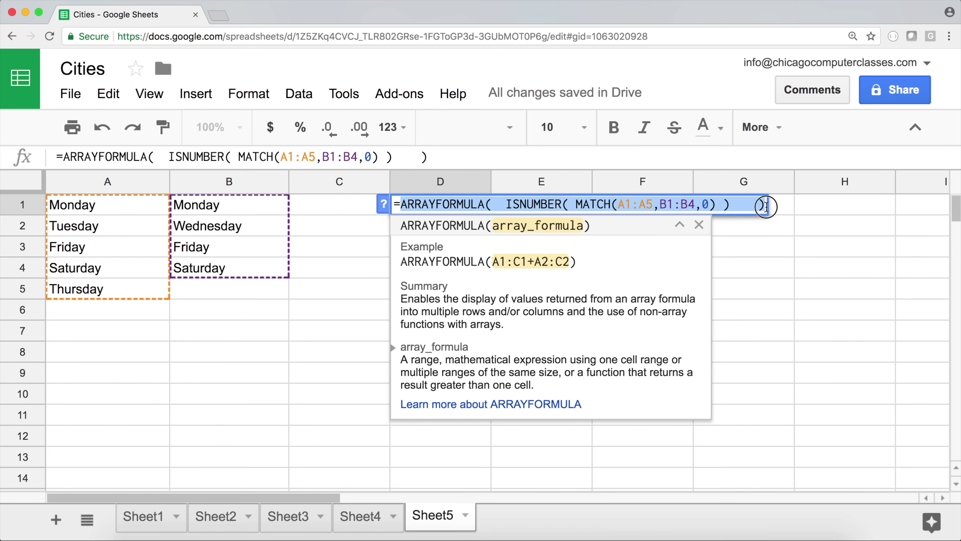
pyautogui.click(762, 205)
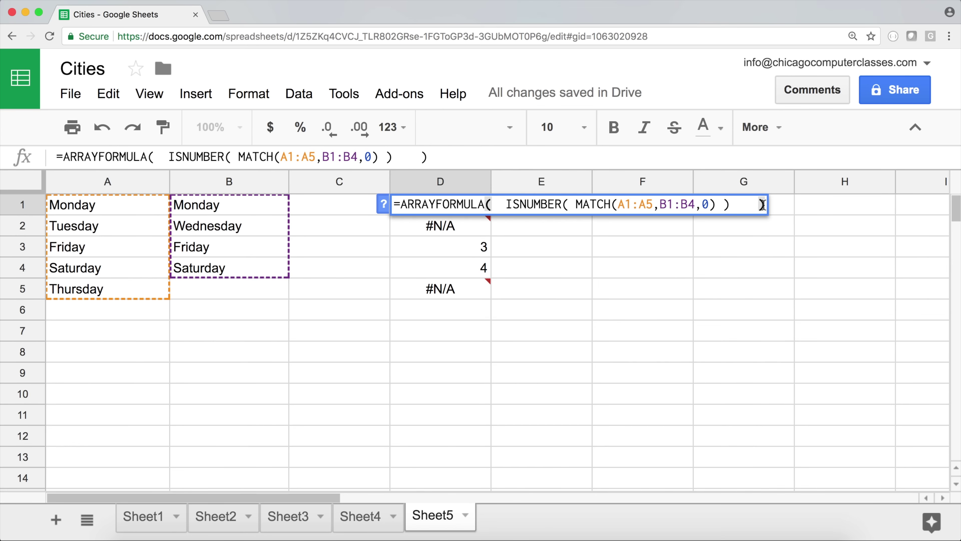
pyautogui.press('Return')
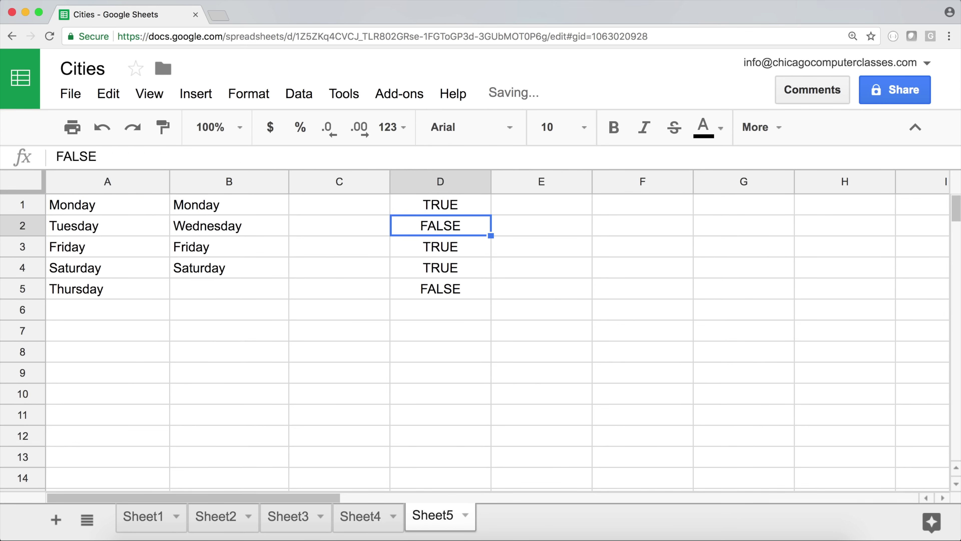
pyautogui.click(440, 203)
pyautogui.click(441, 224)
pyautogui.click(441, 247)
pyautogui.click(439, 268)
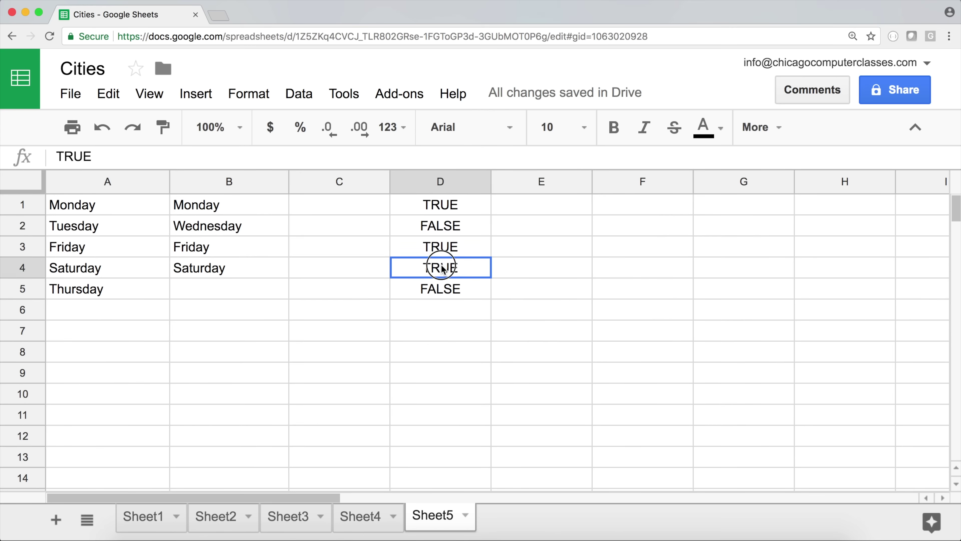
pyautogui.click(446, 291)
pyautogui.click(450, 206)
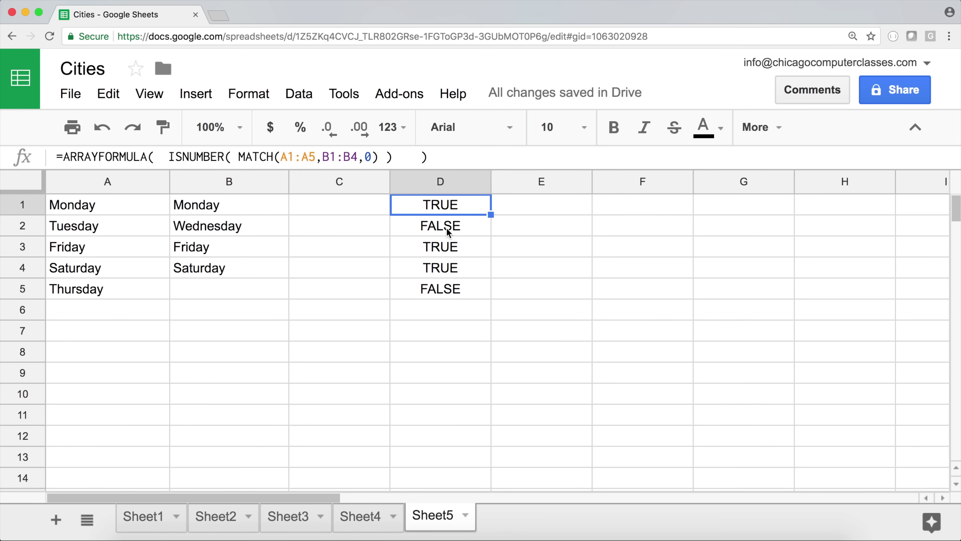
pyautogui.click(447, 243)
pyautogui.click(450, 265)
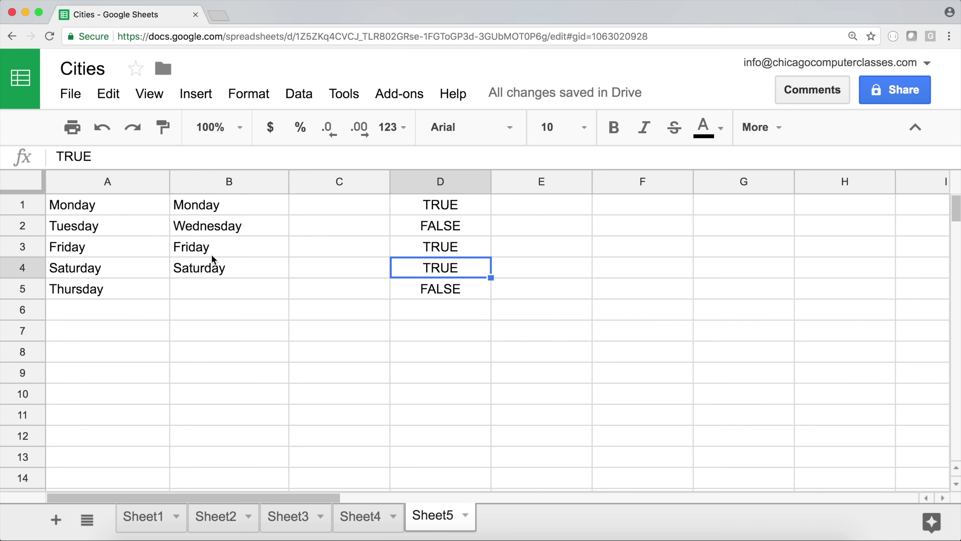
pyautogui.click(453, 228)
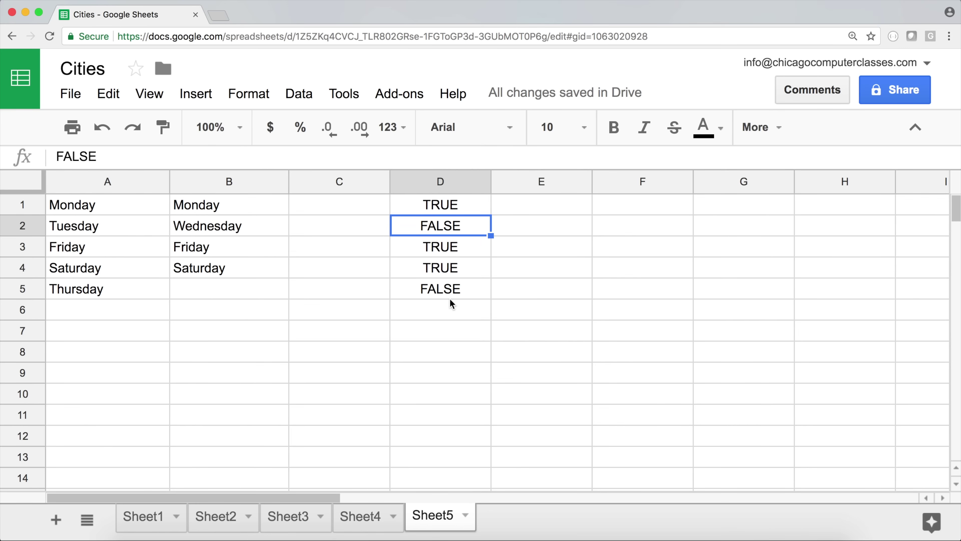
pyautogui.click(476, 212)
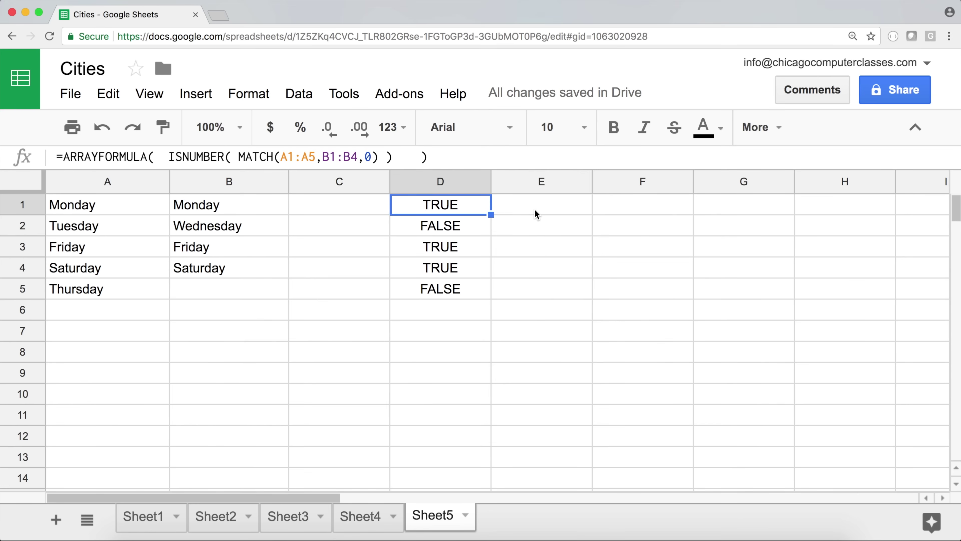
pyautogui.moveTo(107, 205); pyautogui.dragTo(103, 287)
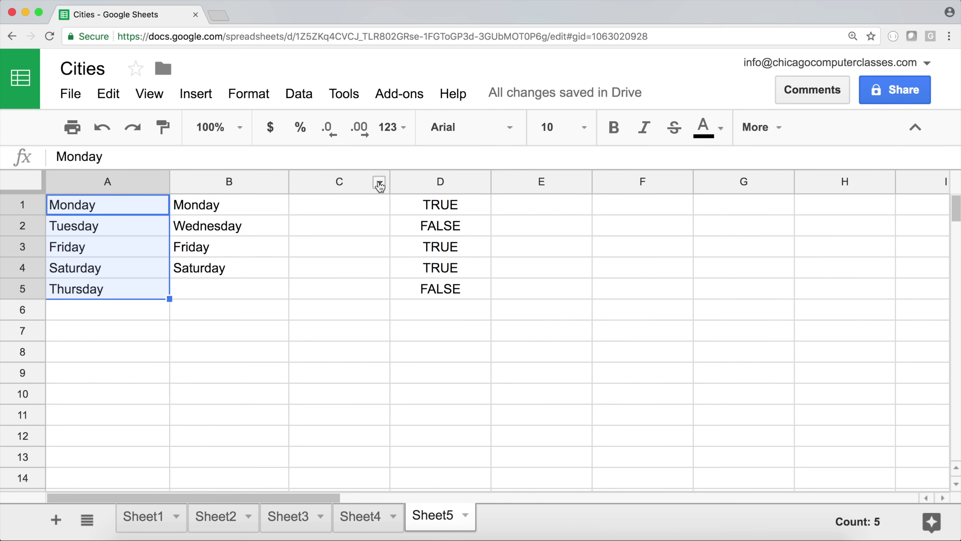
pyautogui.click(438, 209)
pyautogui.moveTo(438, 218); pyautogui.dragTo(431, 286)
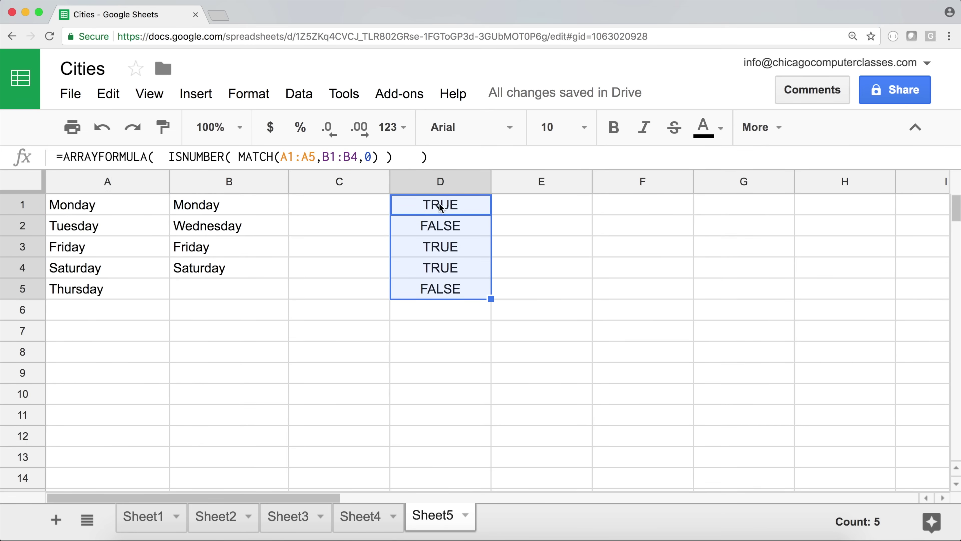
pyautogui.click(429, 204)
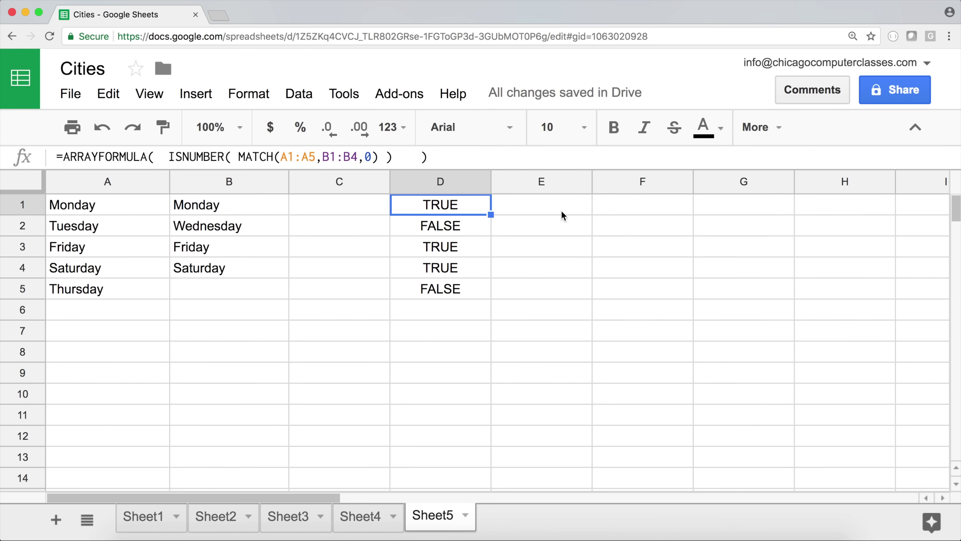
# Step: Enter =FILTER(A1:A5,D1:D5) in F1 to list Monday, Friday, Saturday
pyautogui.click(620, 212)
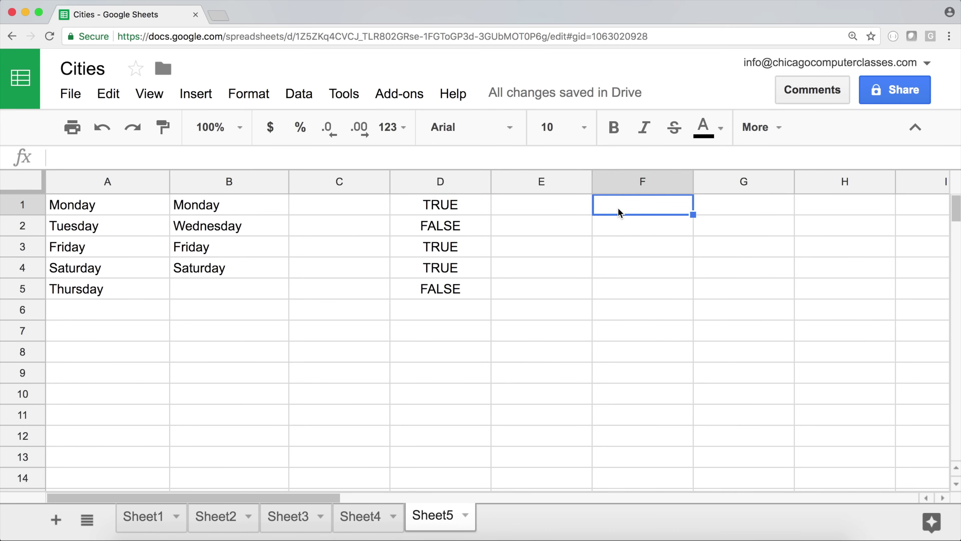
pyautogui.write('=')
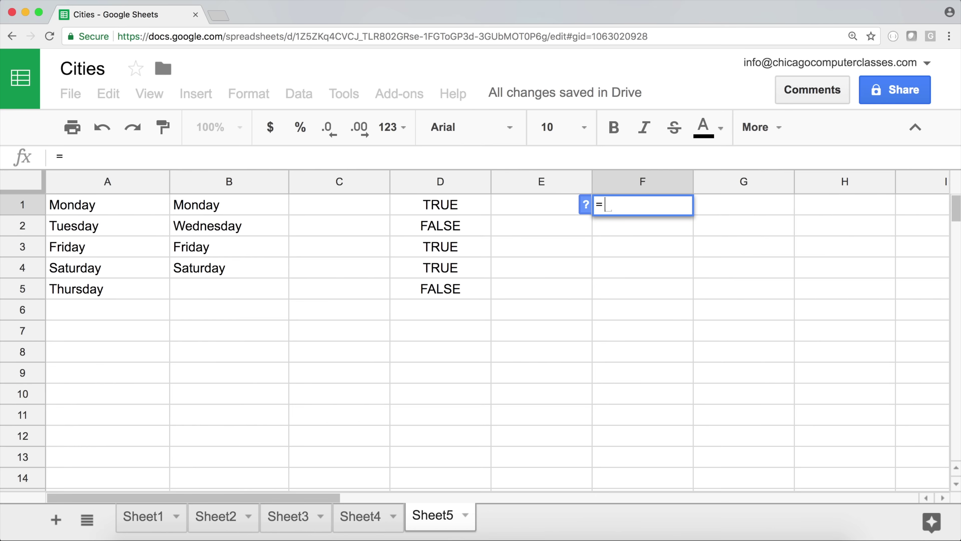
pyautogui.write('FILTER')
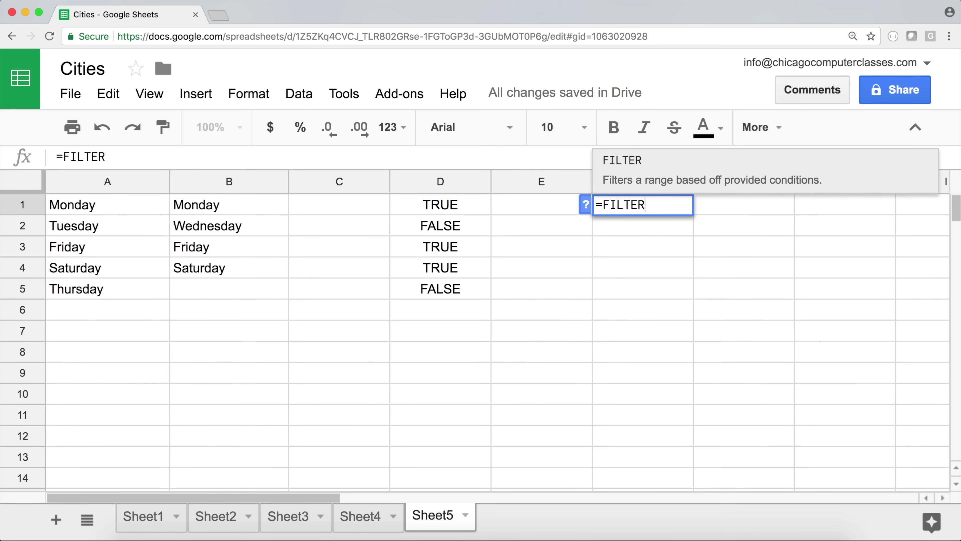
pyautogui.write('(')
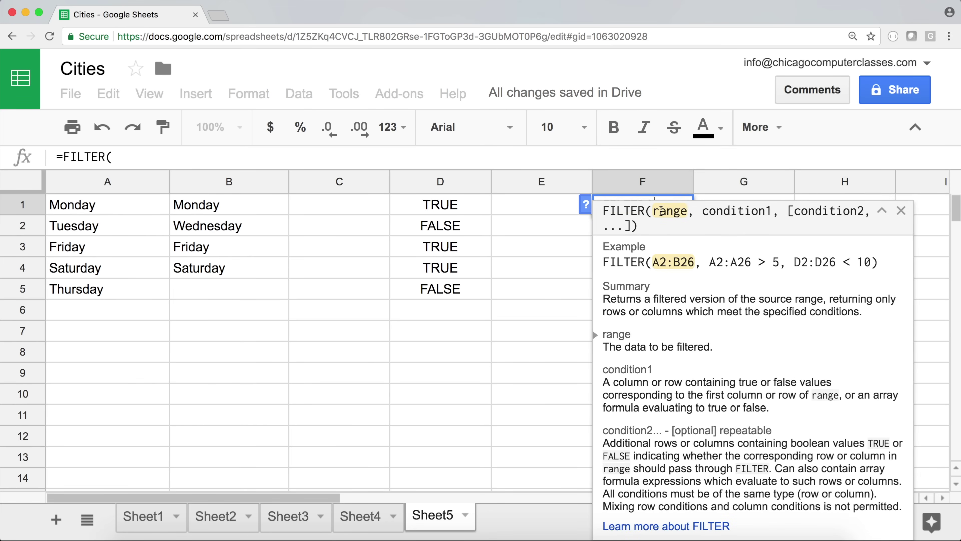
pyautogui.moveTo(117, 210); pyautogui.dragTo(103, 290)
pyautogui.write(',')
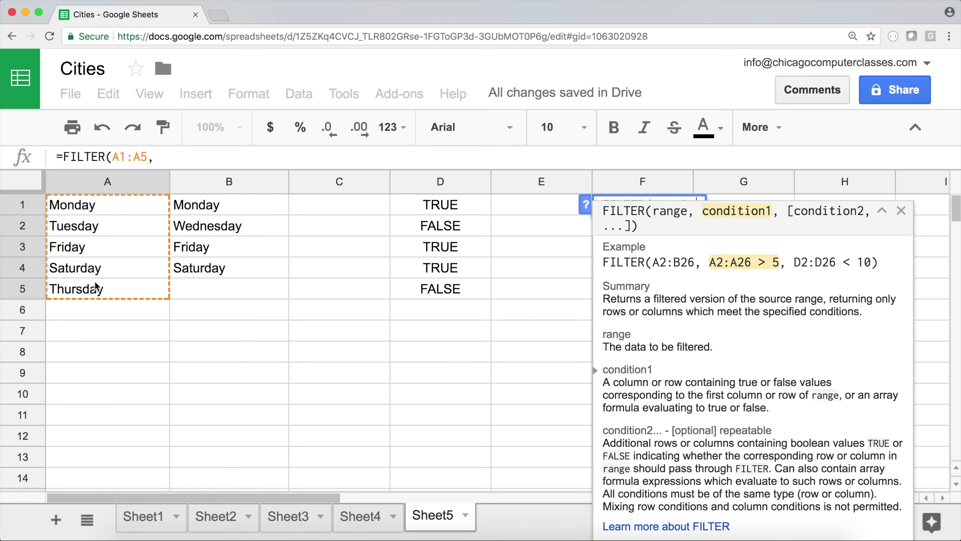
pyautogui.moveTo(445, 210); pyautogui.dragTo(443, 288)
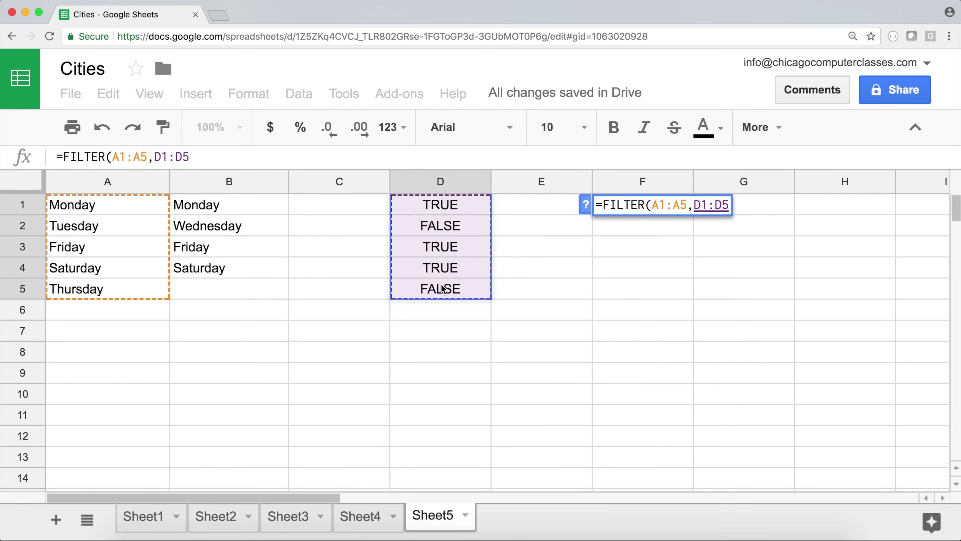
pyautogui.write(')')
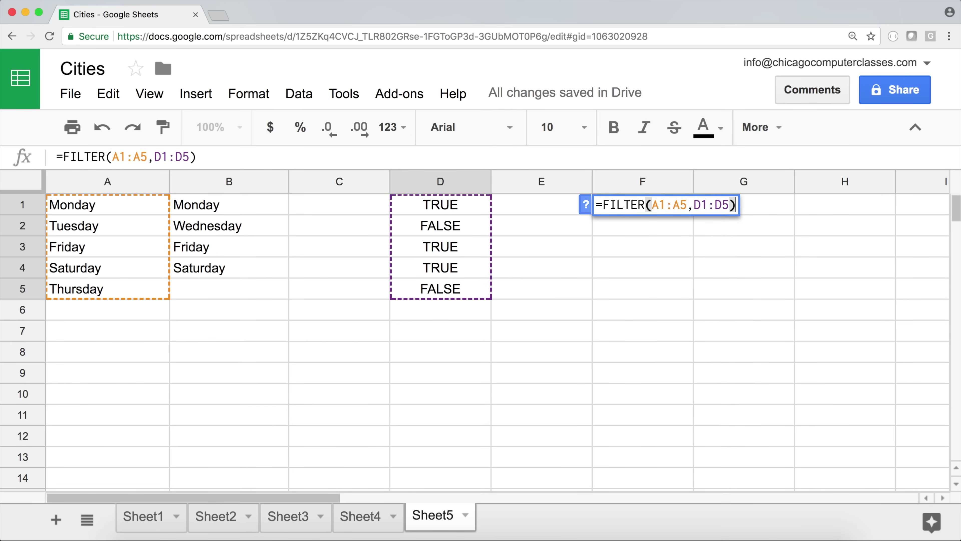
pyautogui.press('Return')
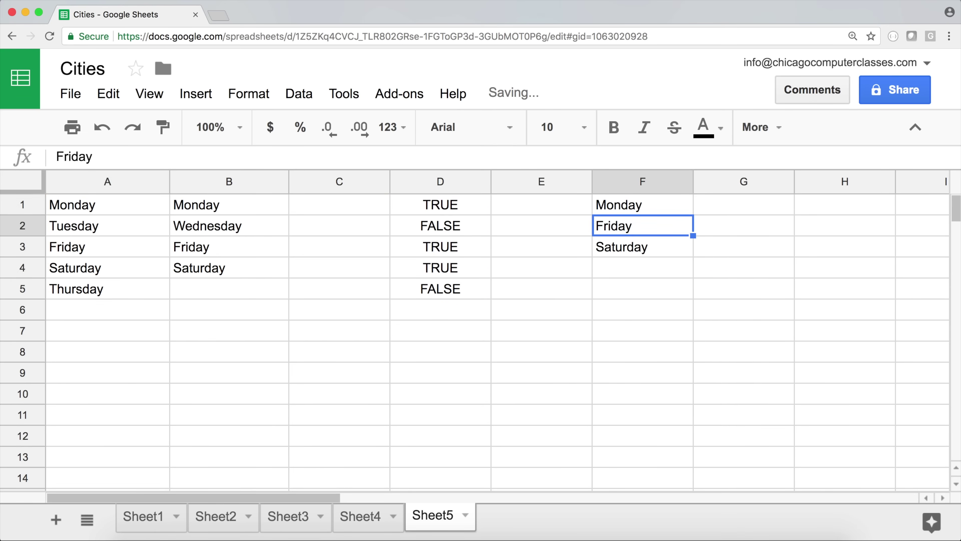
# Step: Check F1:F3's Monday, Friday, Saturday against the day lists in columns A and B
pyautogui.click(636, 209)
pyautogui.click(632, 226)
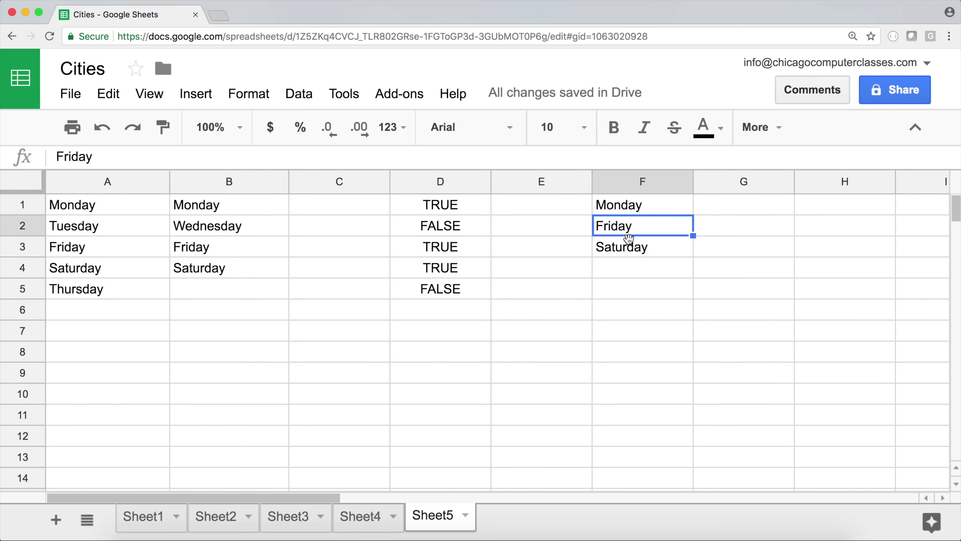
pyautogui.click(626, 249)
pyautogui.click(75, 207)
pyautogui.click(78, 250)
pyautogui.click(82, 274)
pyautogui.moveTo(203, 208); pyautogui.dragTo(208, 269)
# Step: Review D1's formula, then highlight A1:A5 and D1:D5 in F1's FILTER formula
pyautogui.click(630, 212)
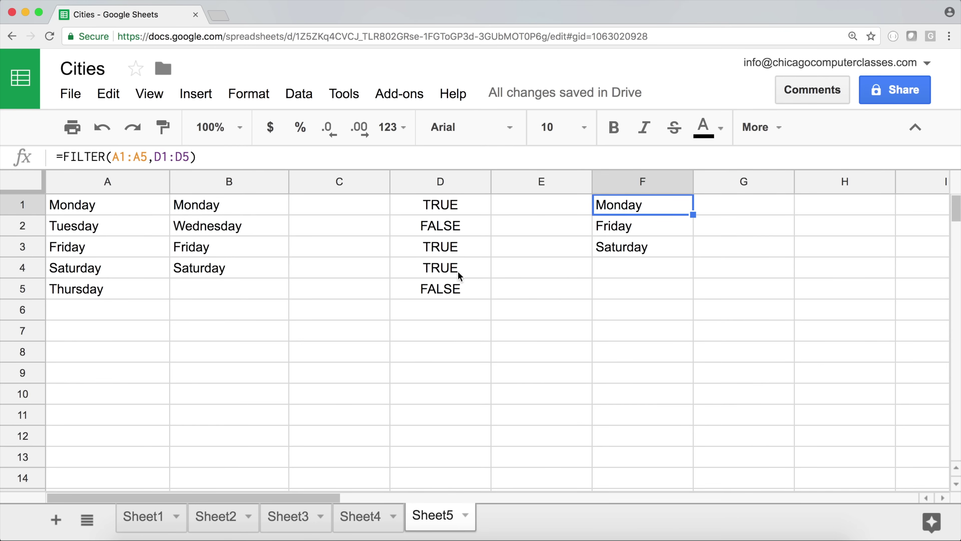
pyautogui.click(452, 211)
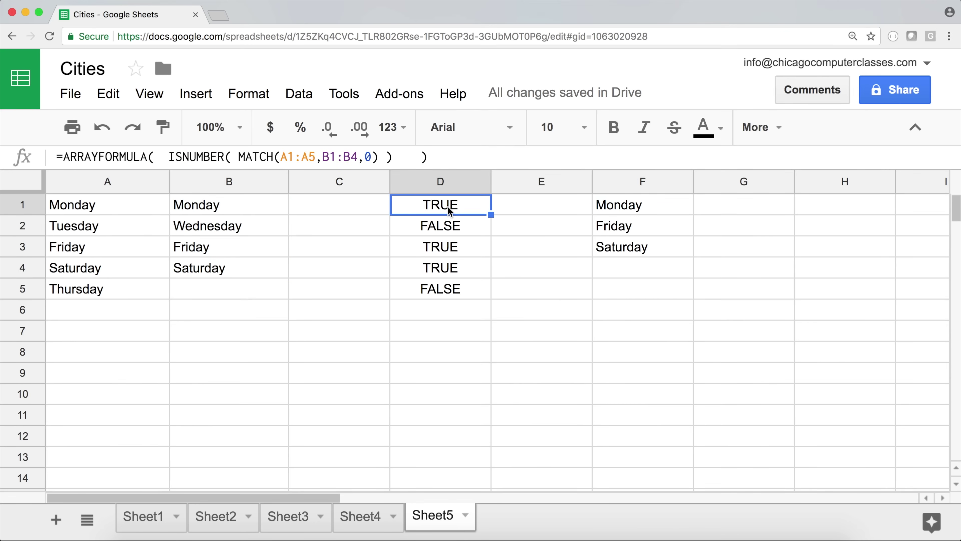
pyautogui.moveTo(432, 157); pyautogui.dragTo(64, 156)
pyautogui.press('super+c')
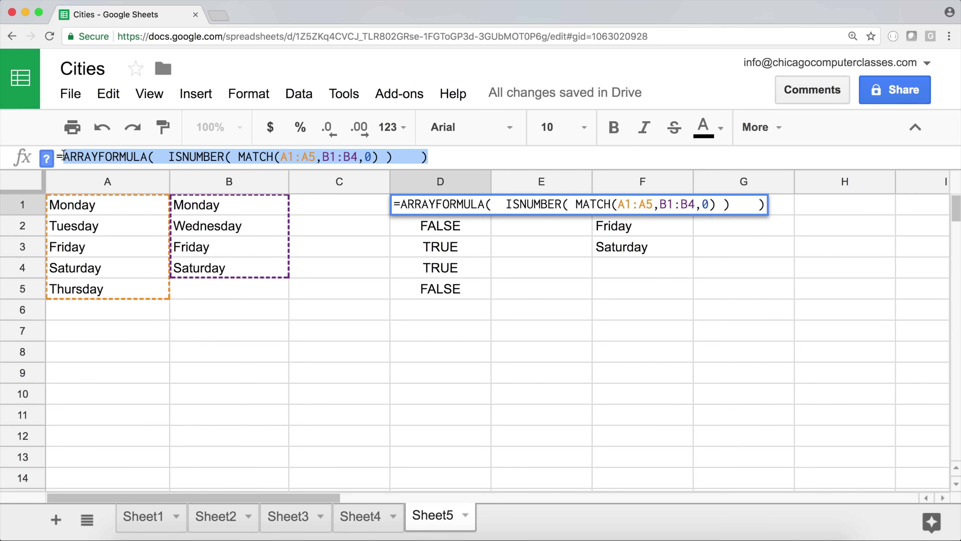
pyautogui.press('Escape')
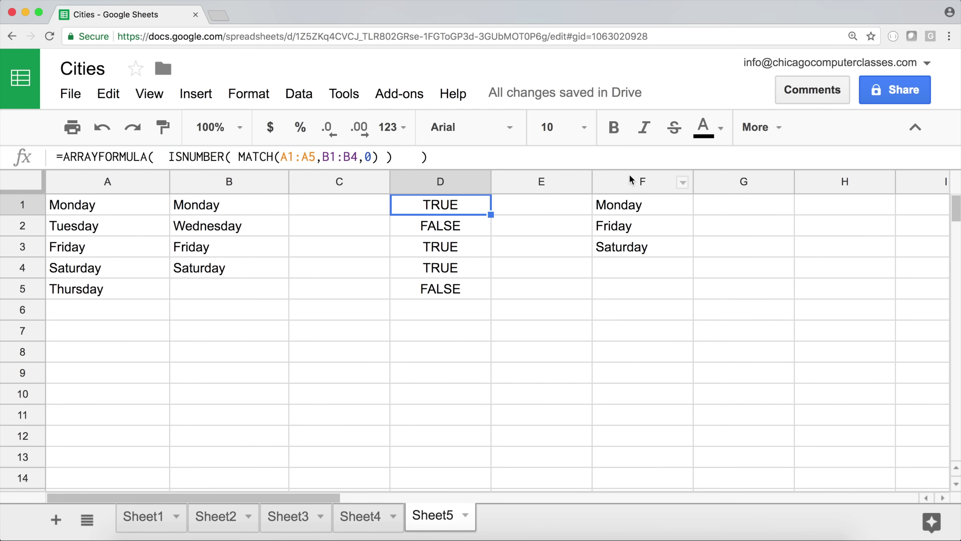
pyautogui.doubleClick(623, 211)
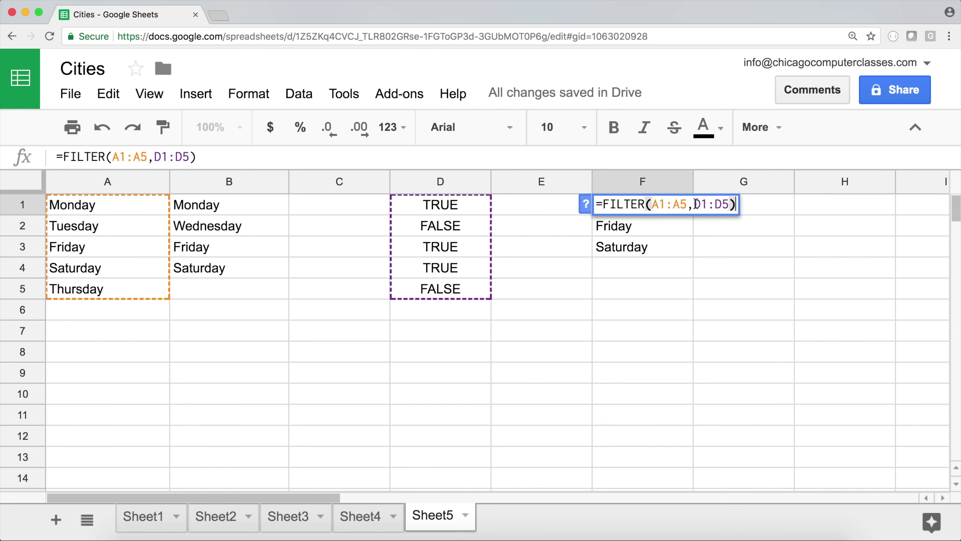
pyautogui.moveTo(654, 206); pyautogui.dragTo(683, 205)
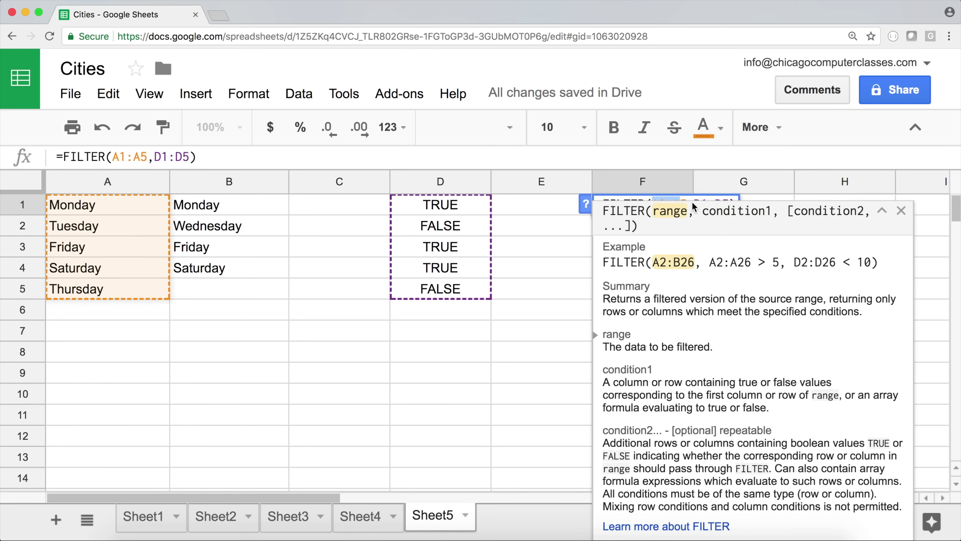
pyautogui.moveTo(699, 197); pyautogui.dragTo(731, 198)
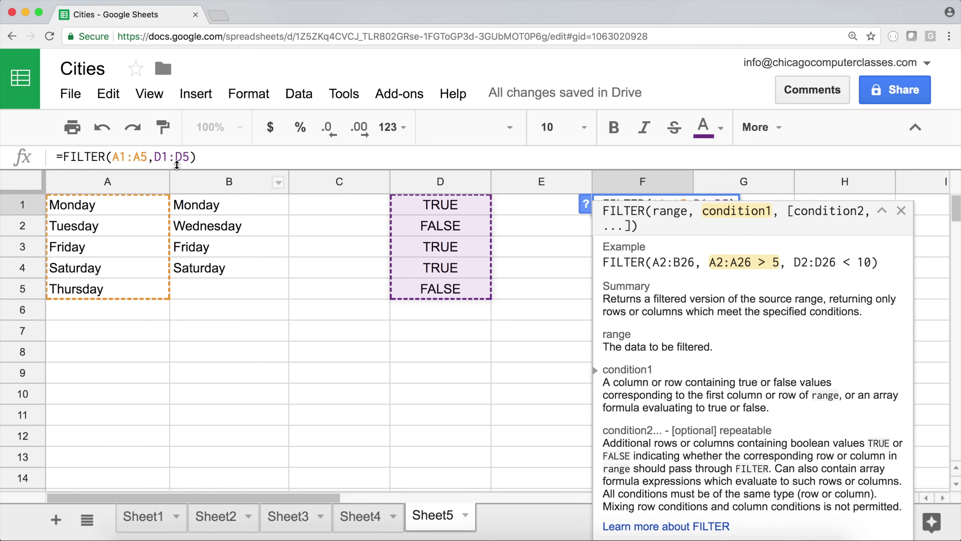
# Step: Replace F1's D1:D5 condition with the pasted ARRAYFORMULA(ISNUMBER(MATCH(A1:A5,B1:B4,0)))
pyautogui.moveTo(153, 156); pyautogui.dragTo(190, 156)
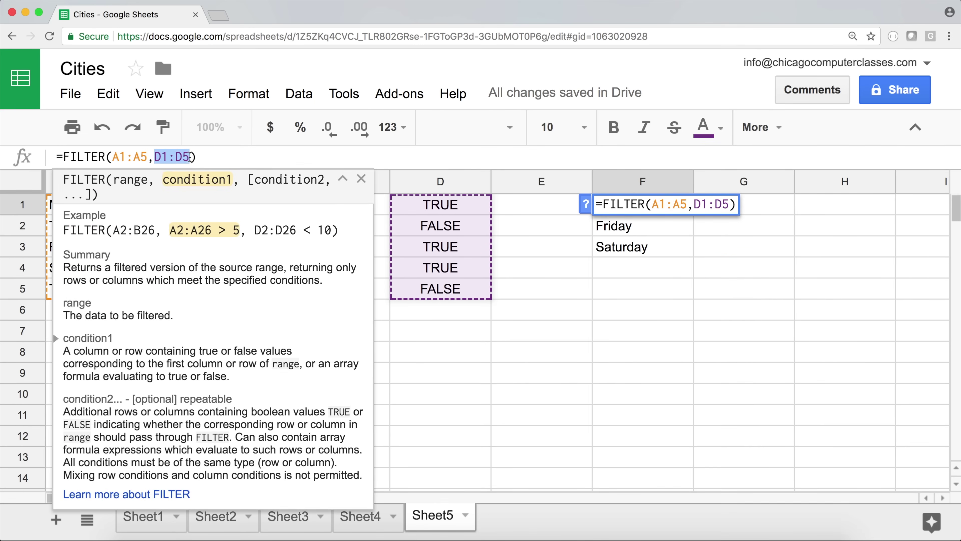
pyautogui.press('BackSpace')
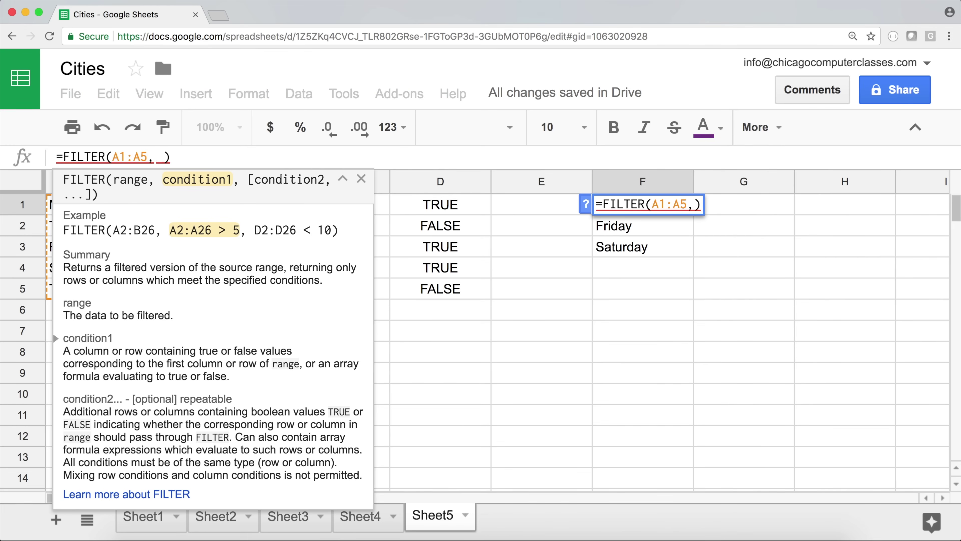
pyautogui.press('super+v')
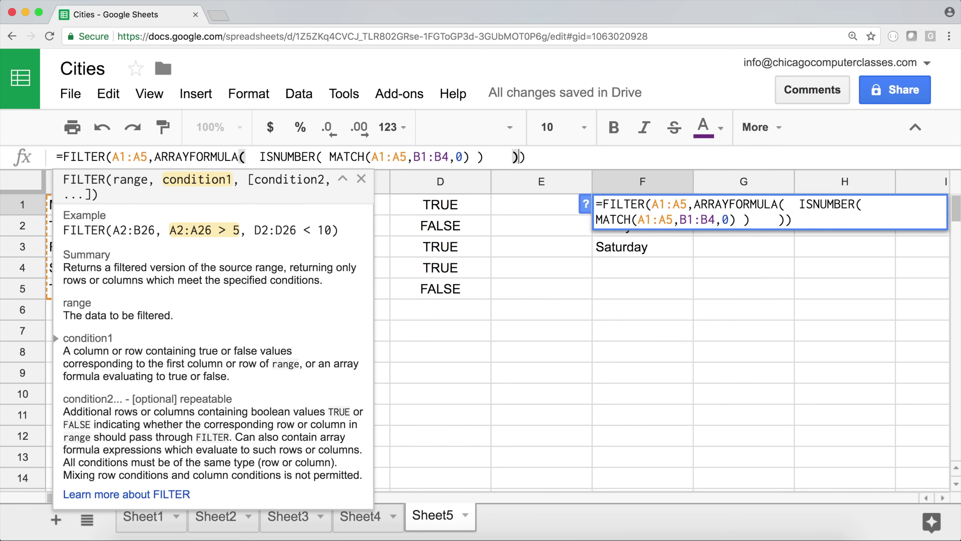
pyautogui.press('Return')
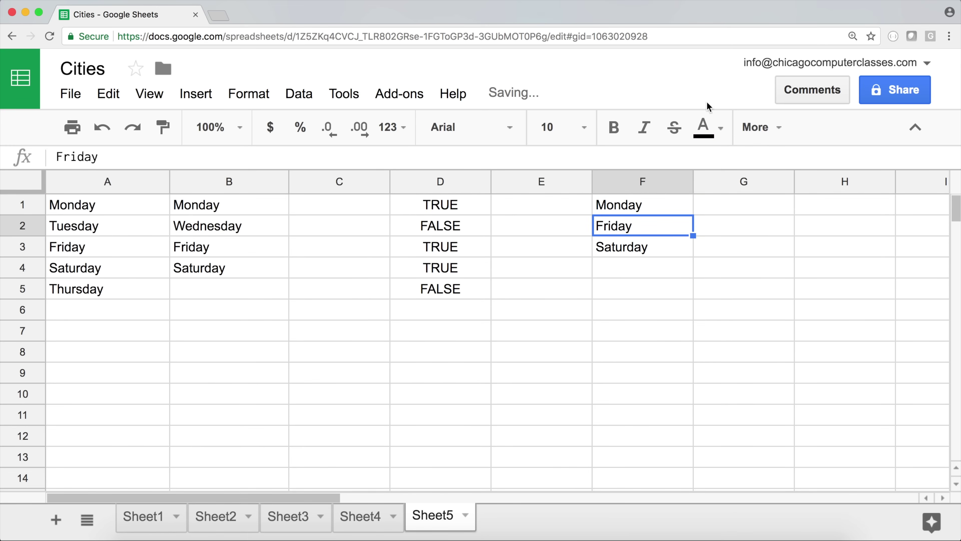
pyautogui.click(639, 208)
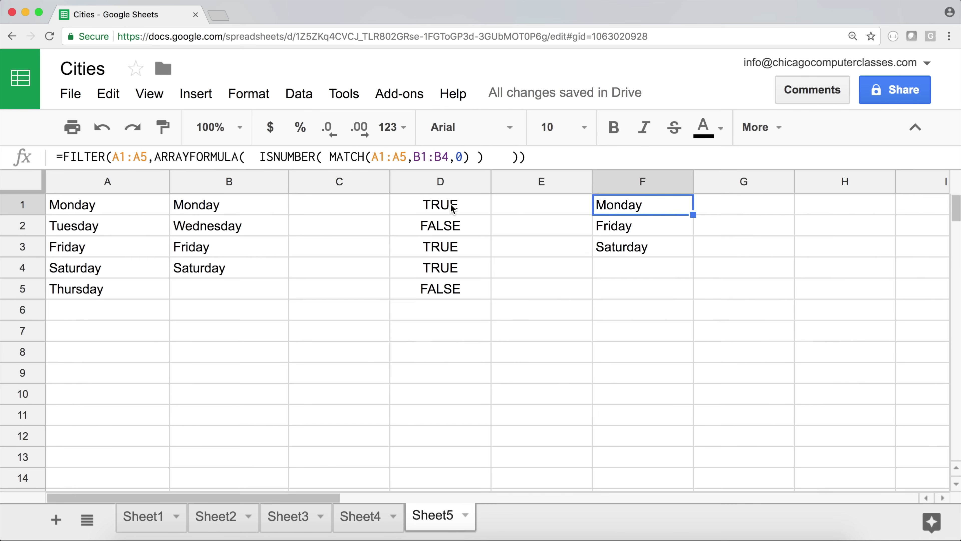
# Step: Delete helper column D and confirm F1 still lists the common days
pyautogui.click(448, 188)
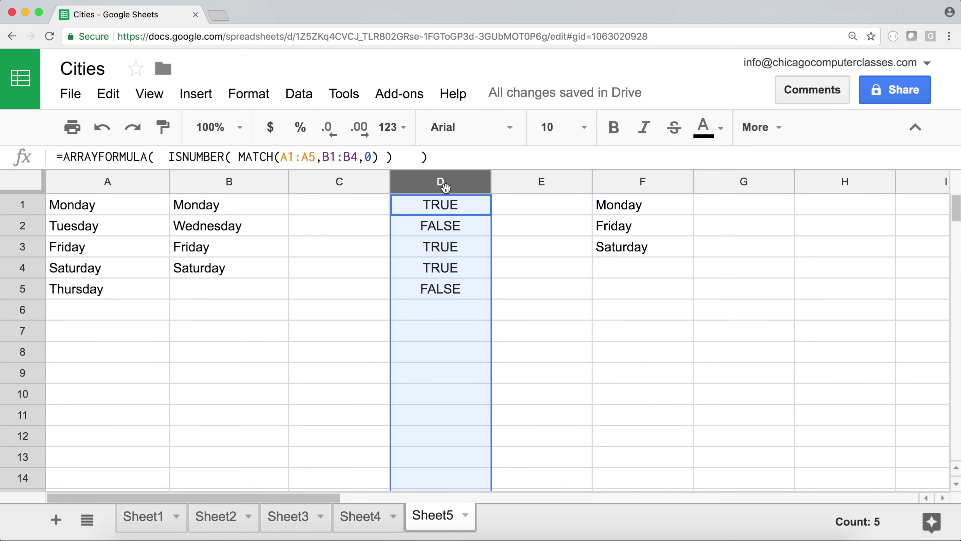
pyautogui.press('Delete')
pyautogui.click(614, 207)
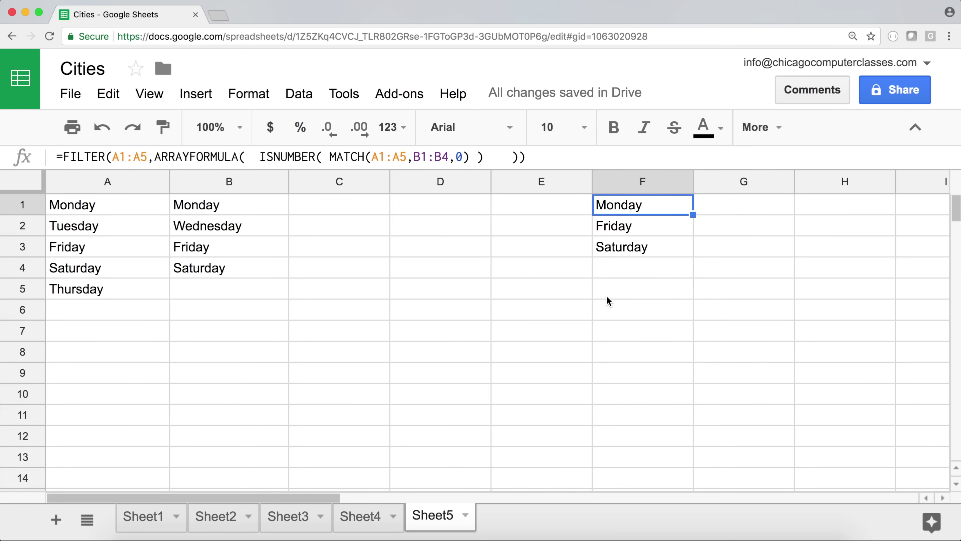
# Step: Review both day lists and F1's formula with its F1:F3 results
pyautogui.moveTo(80, 204); pyautogui.dragTo(86, 293)
pyautogui.moveTo(176, 215); pyautogui.dragTo(189, 269)
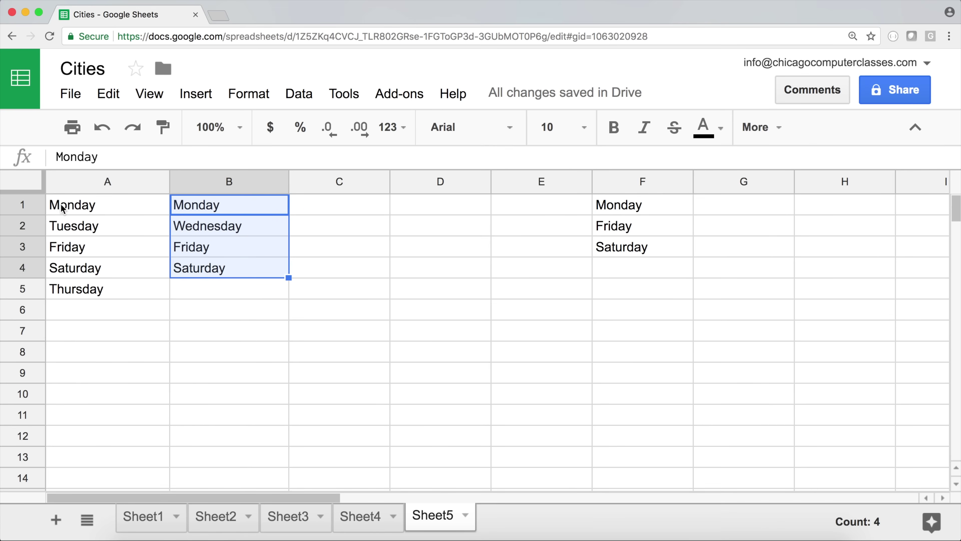
pyautogui.moveTo(623, 211); pyautogui.dragTo(625, 243)
pyautogui.click(620, 208)
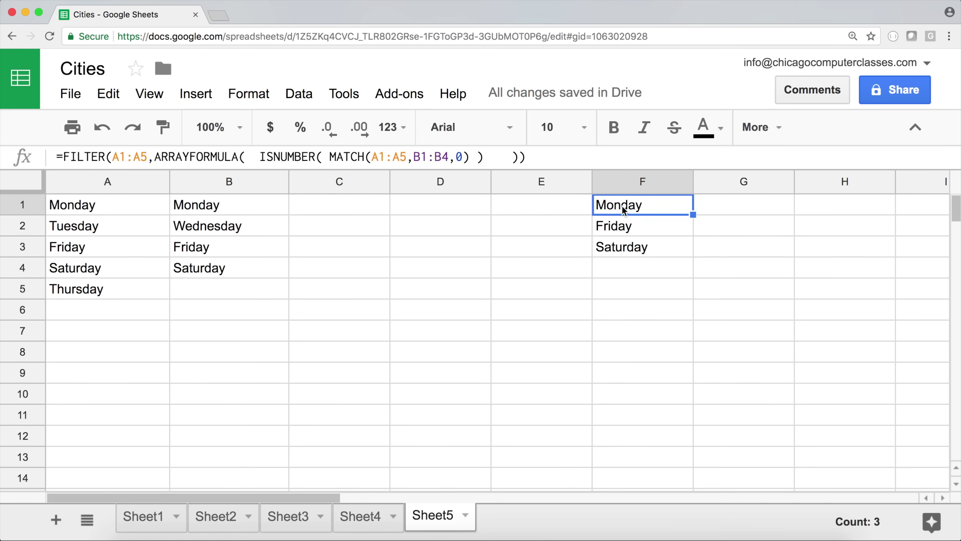
pyautogui.doubleClick(622, 207)
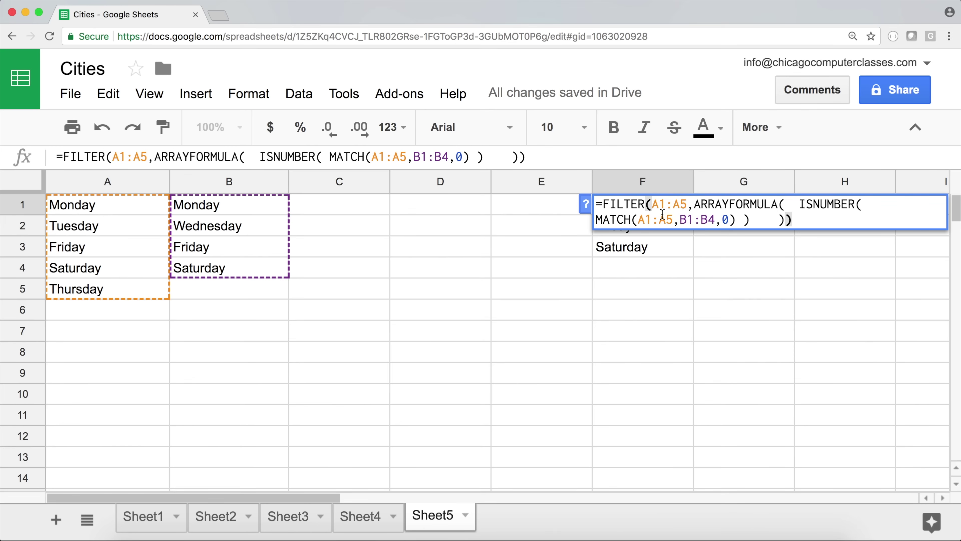
pyautogui.press('Return')
pyautogui.moveTo(637, 208); pyautogui.dragTo(636, 250)
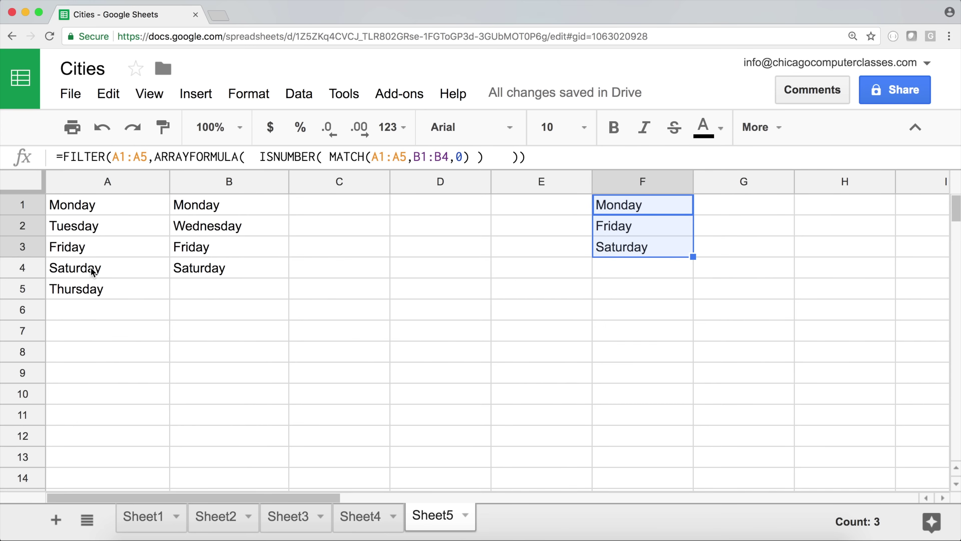
# Step: Delete Saturday and Thursday from A4:A5 and see the common days shrink to Monday, Friday
pyautogui.moveTo(94, 272); pyautogui.dragTo(94, 289)
pyautogui.moveTo(103, 208); pyautogui.dragTo(104, 288)
pyautogui.moveTo(220, 206); pyautogui.dragTo(223, 270)
pyautogui.moveTo(95, 269); pyautogui.dragTo(96, 291)
pyautogui.press('Delete')
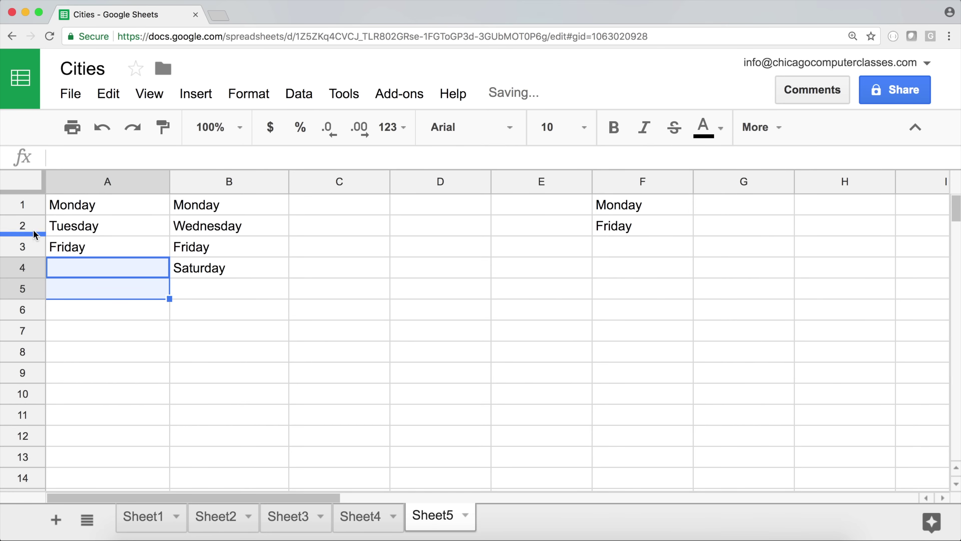
pyautogui.click(101, 206)
pyautogui.click(205, 204)
pyautogui.click(86, 251)
pyautogui.click(245, 249)
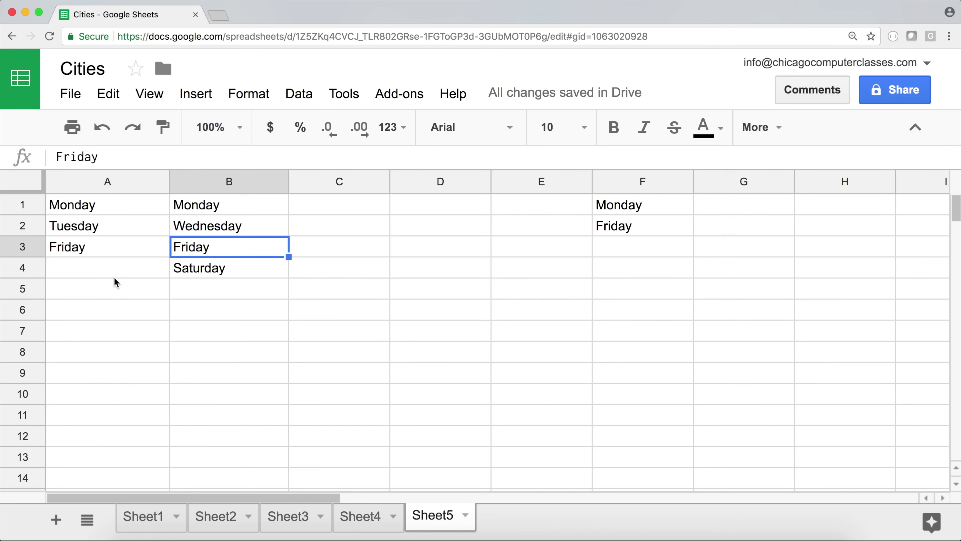
pyautogui.moveTo(636, 206); pyautogui.dragTo(633, 226)
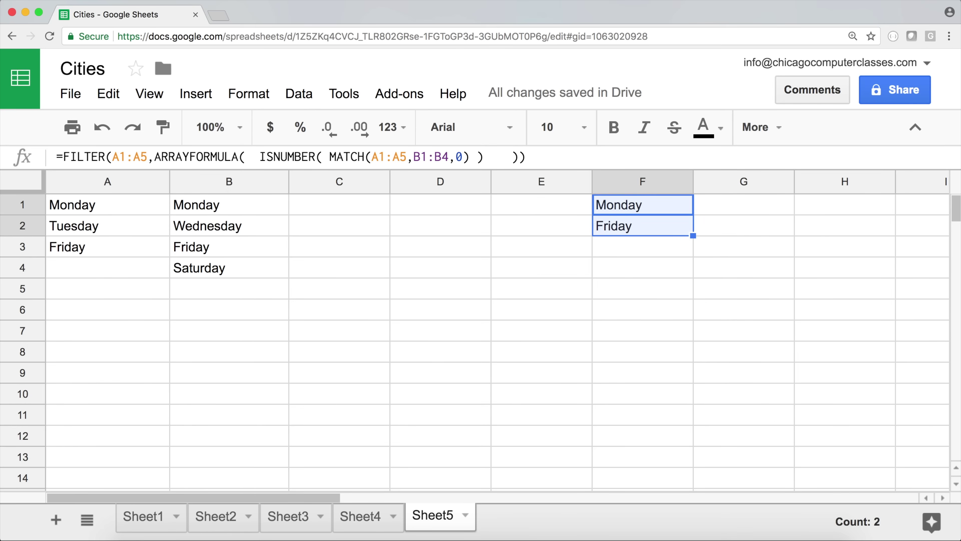
# Step: Undo the deletion to restore Saturday and Thursday, then switch to Sheet4
pyautogui.hotkey('ctrl', 'z')
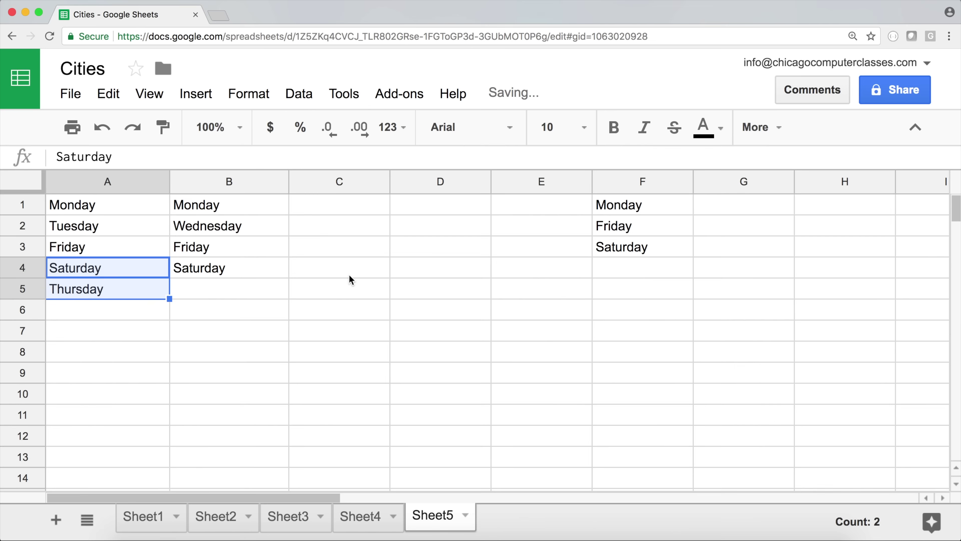
pyautogui.click(189, 295)
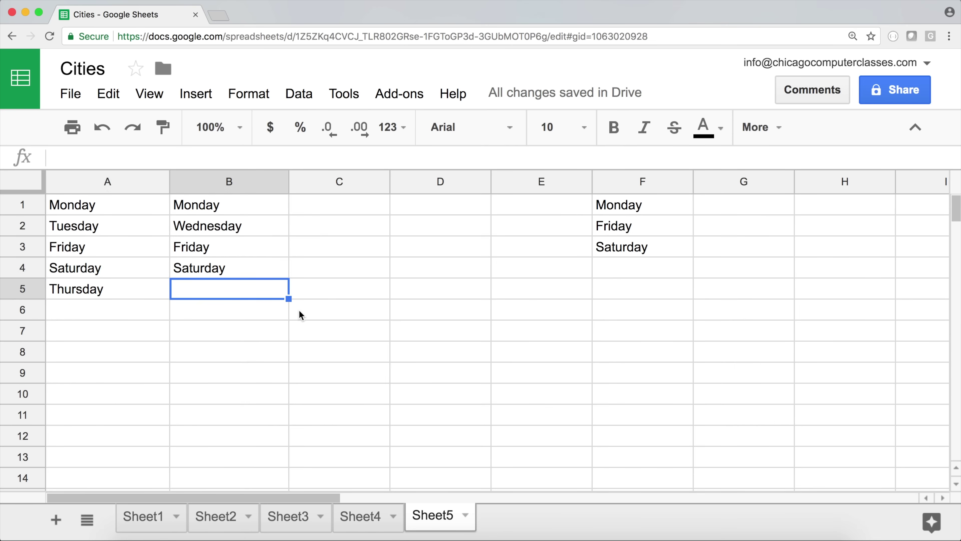
pyautogui.click(632, 207)
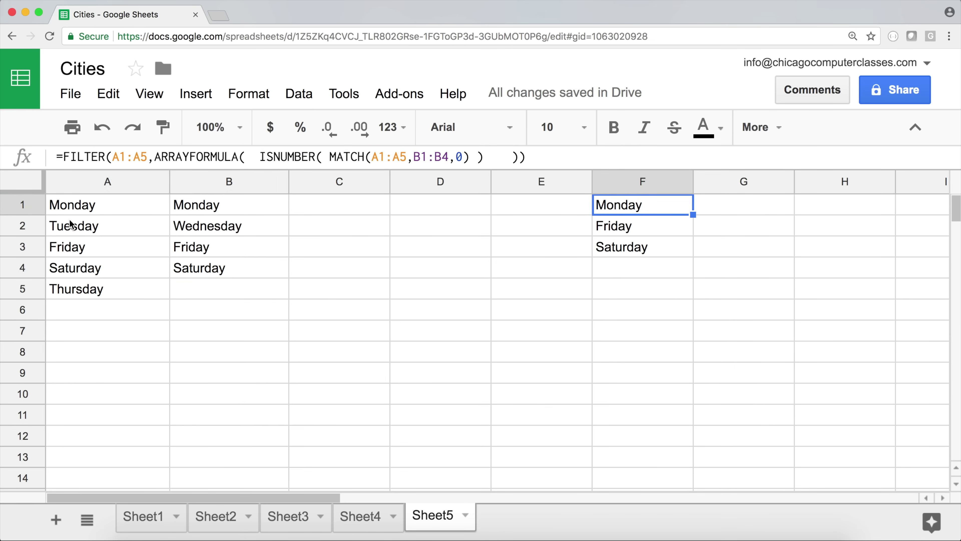
pyautogui.click(362, 519)
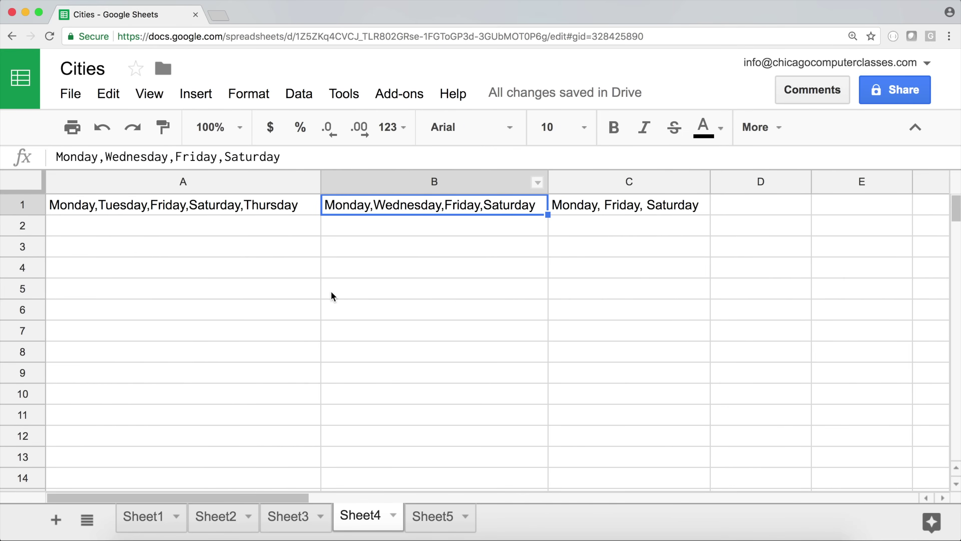
pyautogui.click(602, 209)
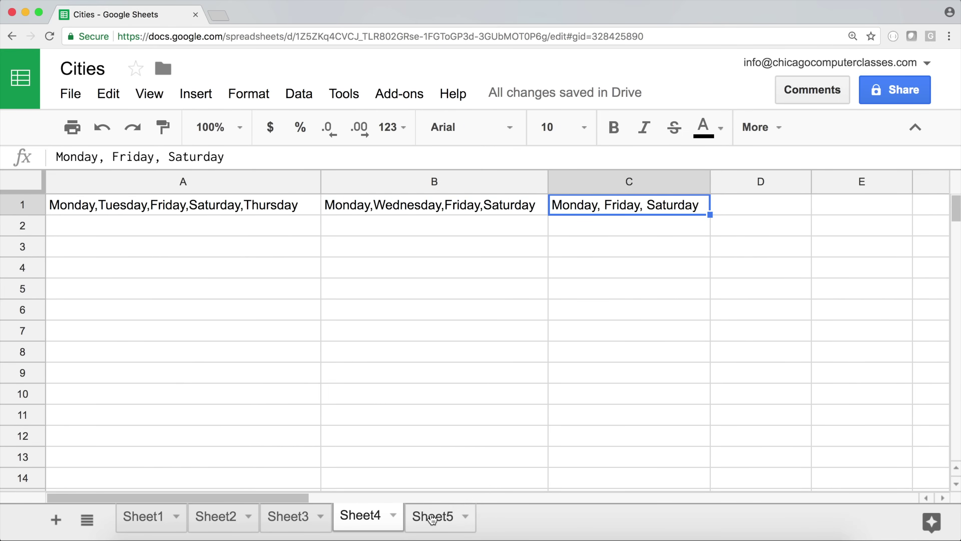
pyautogui.click(187, 207)
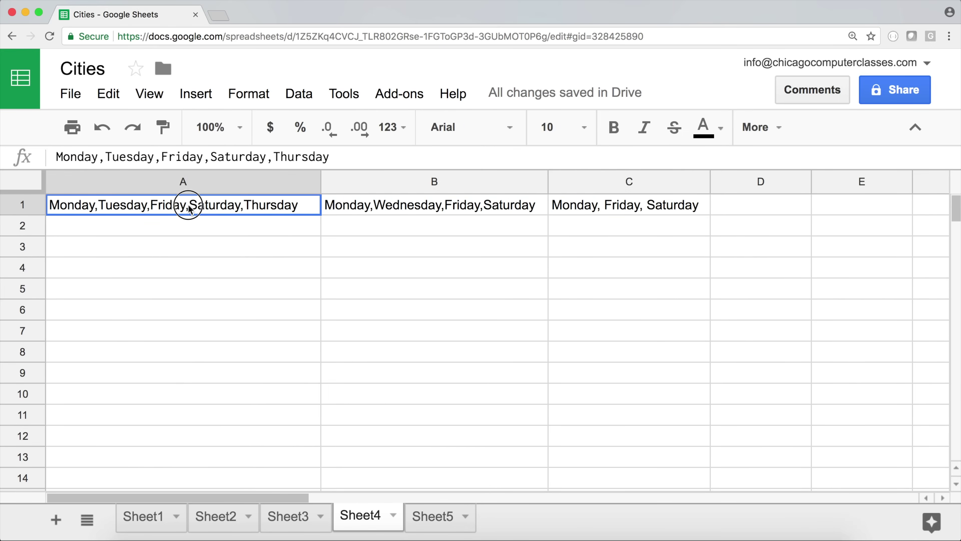
pyautogui.click(369, 208)
pyautogui.click(431, 516)
pyautogui.moveTo(136, 207); pyautogui.dragTo(131, 286)
pyautogui.moveTo(202, 212); pyautogui.dragTo(206, 268)
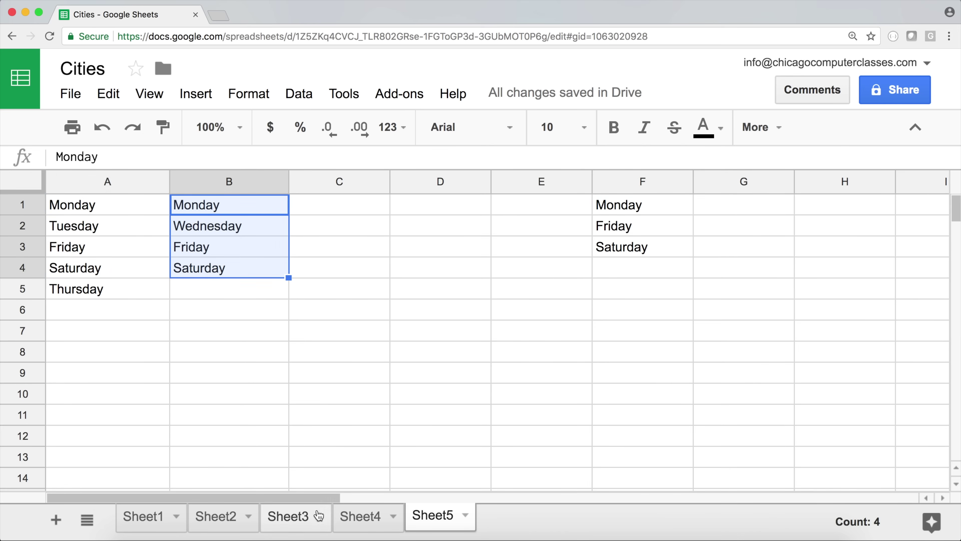
pyautogui.click(369, 516)
pyautogui.click(147, 291)
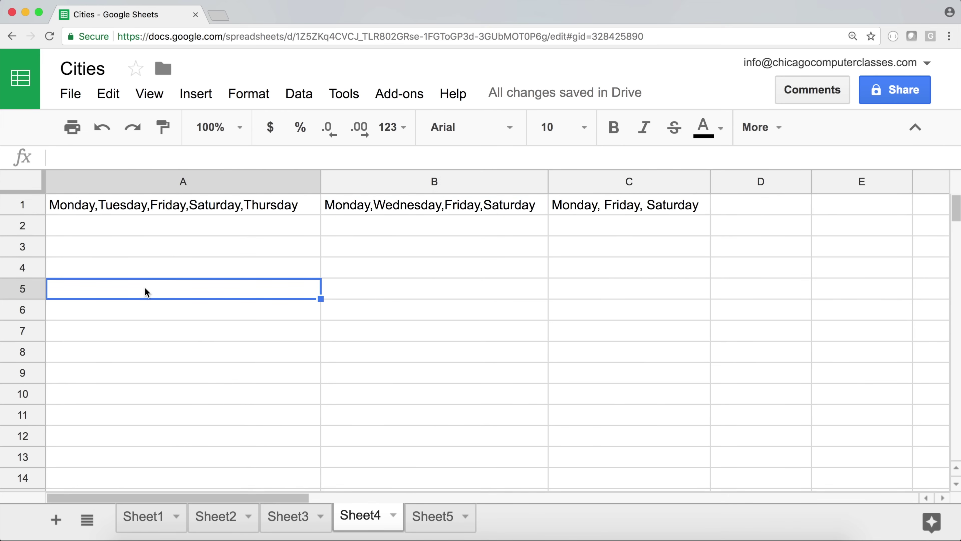
pyautogui.write('=spli')
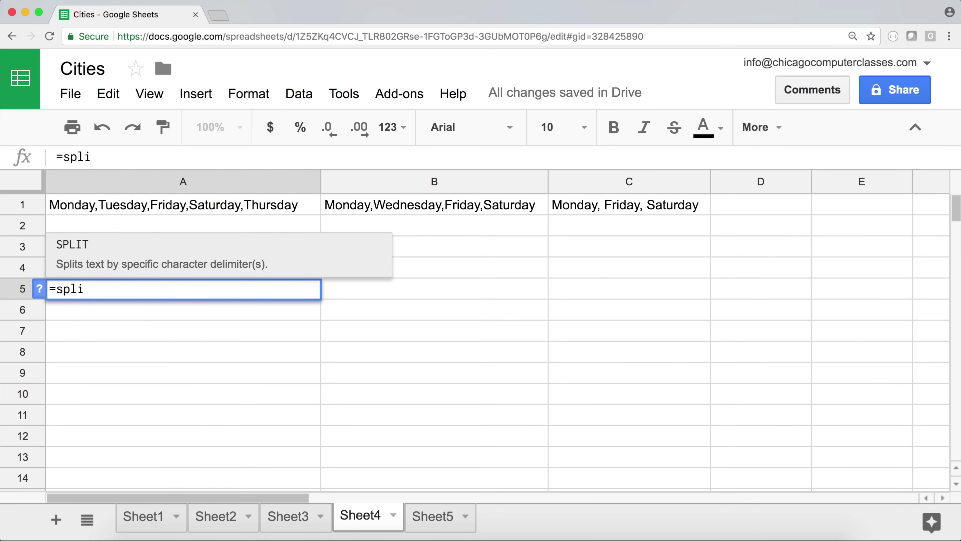
pyautogui.press('Tab')
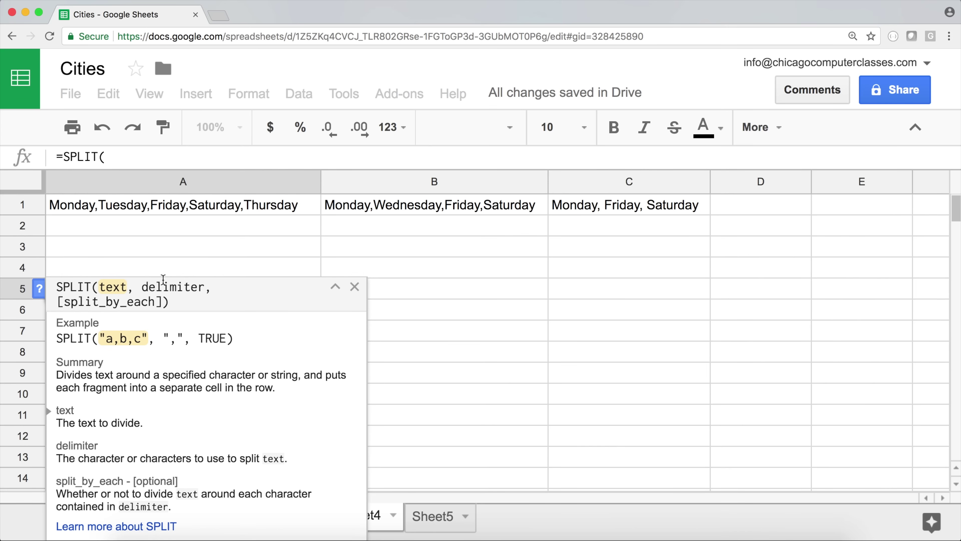
pyautogui.click(121, 206)
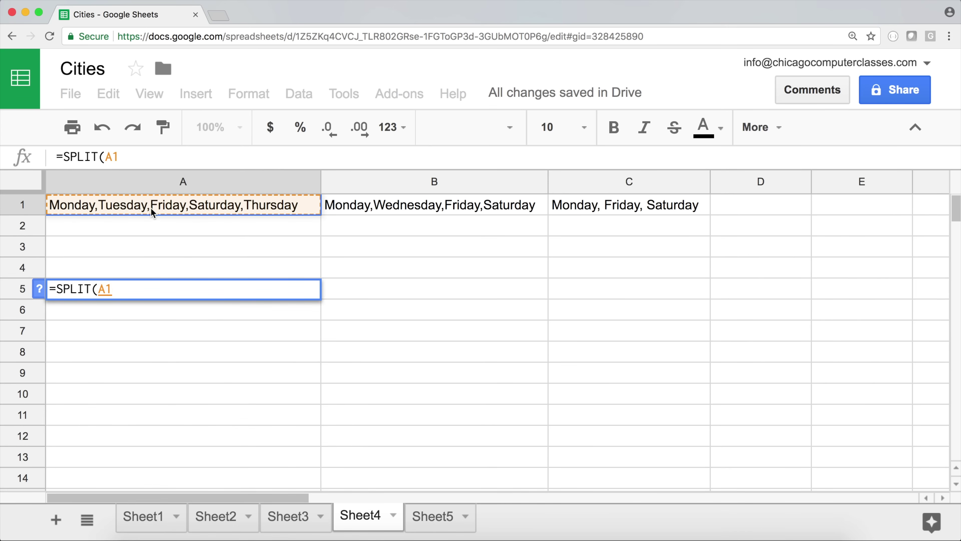
pyautogui.write(',')
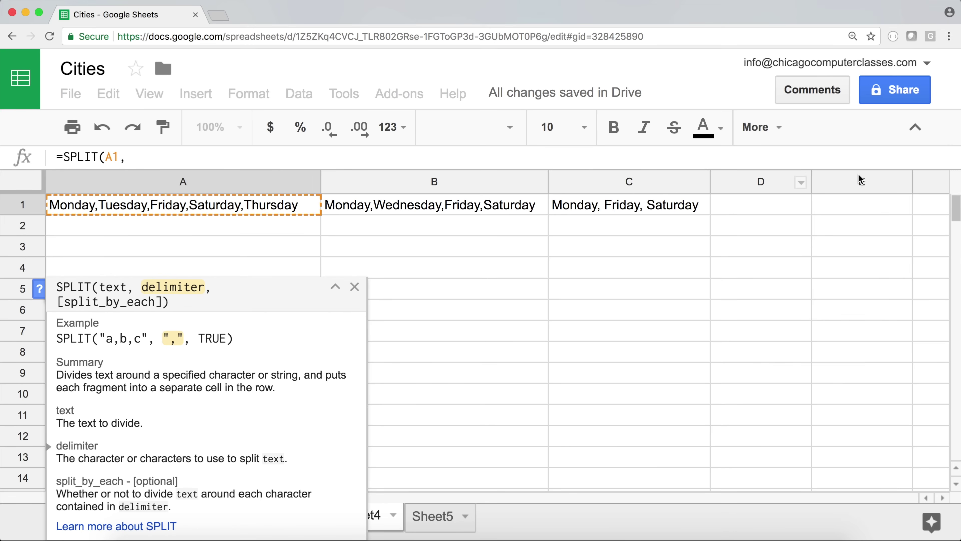
pyautogui.write('","')
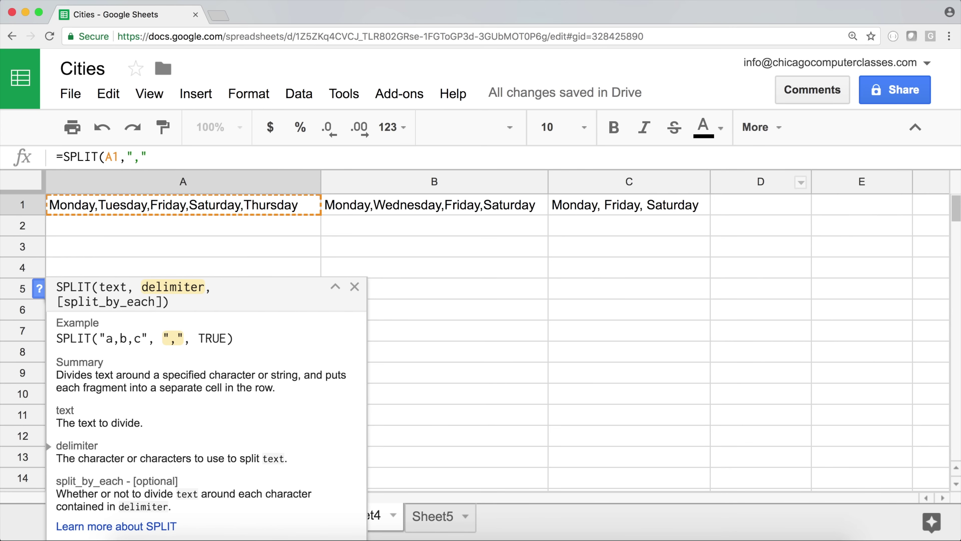
pyautogui.write(',")')
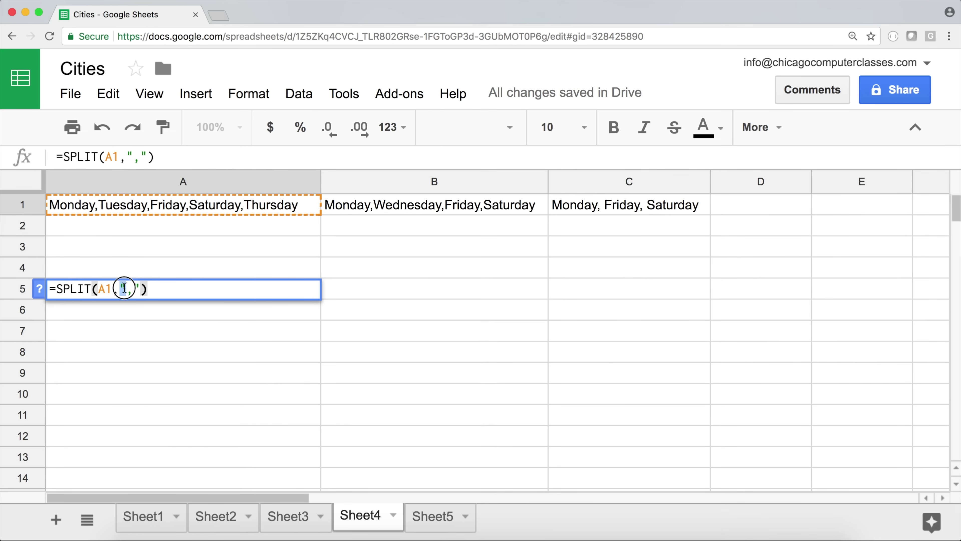
pyautogui.click(138, 288)
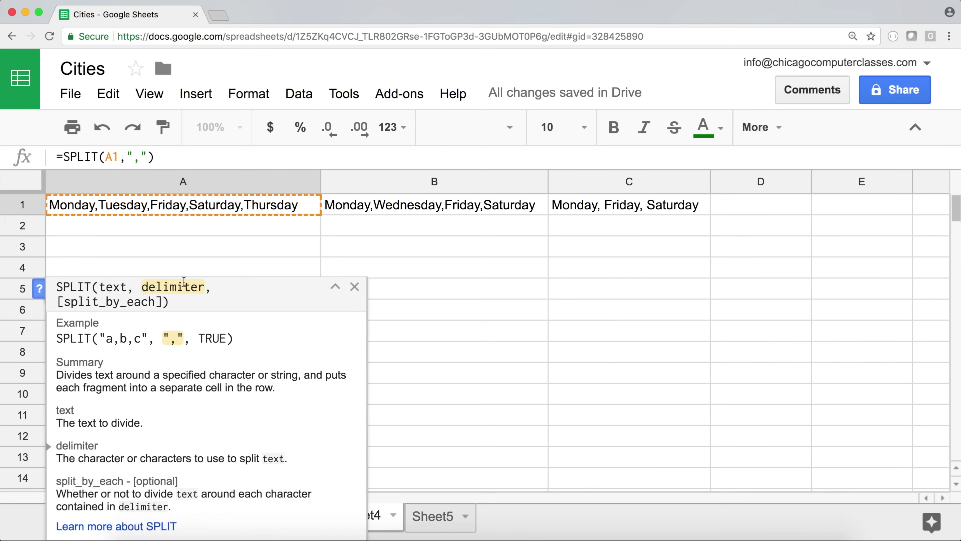
pyautogui.press('Return')
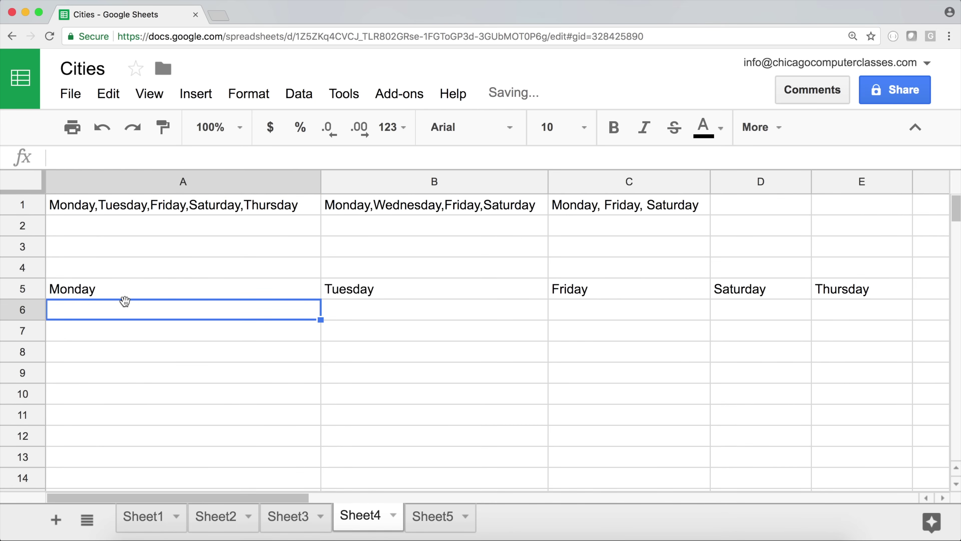
pyautogui.click(94, 207)
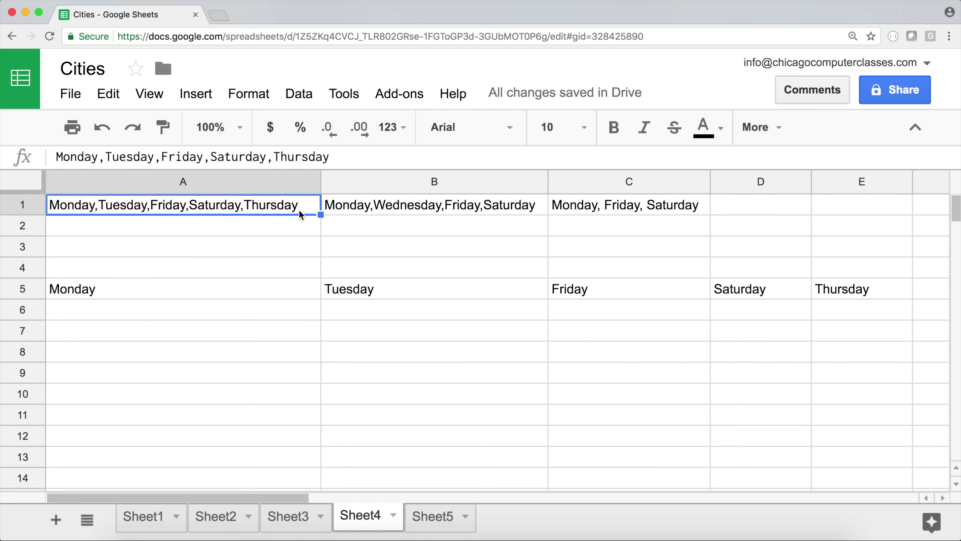
pyautogui.click(282, 292)
pyautogui.click(371, 291)
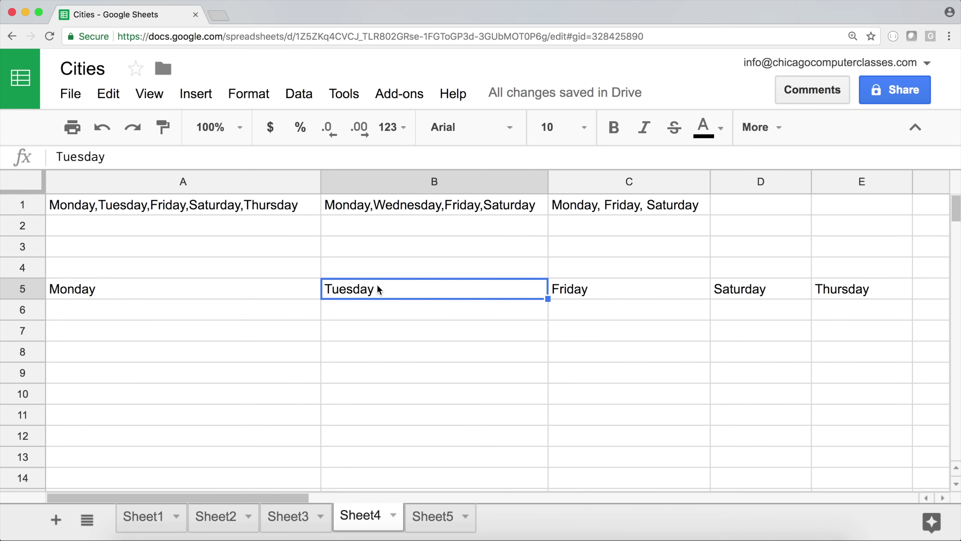
pyautogui.click(602, 290)
pyautogui.click(752, 287)
pyautogui.click(849, 294)
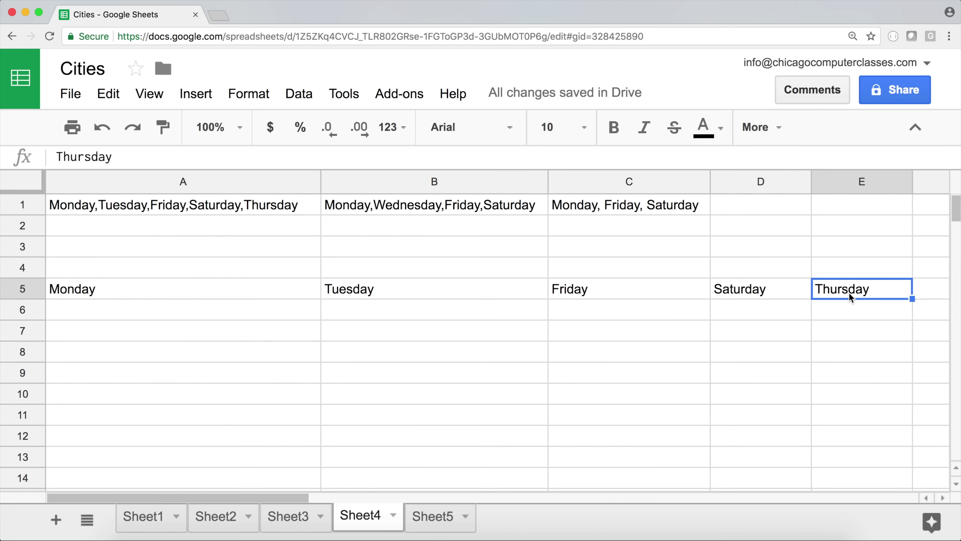
pyautogui.click(157, 292)
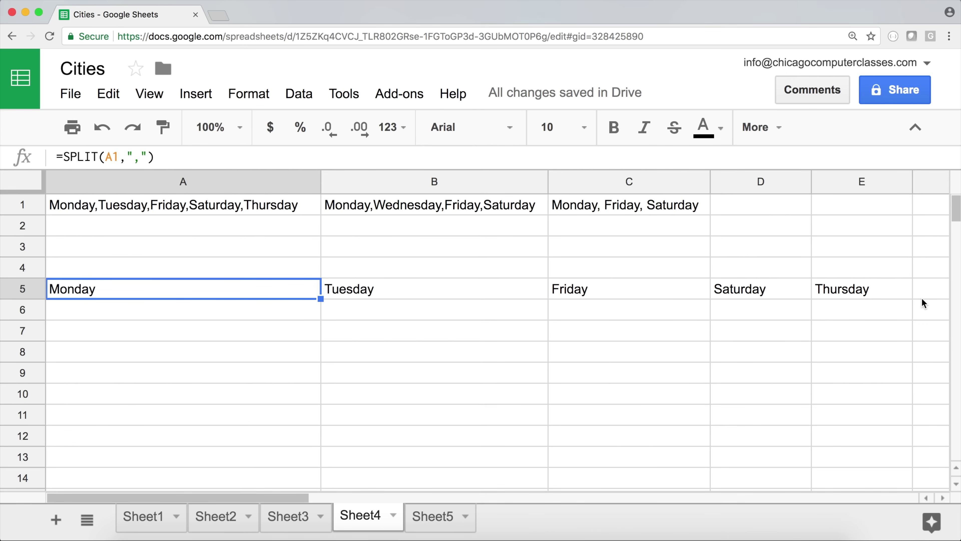
# Step: Wrap A5's split formula in TRANSPOSE so A1's days list down A5:A9
pyautogui.doubleClick(89, 296)
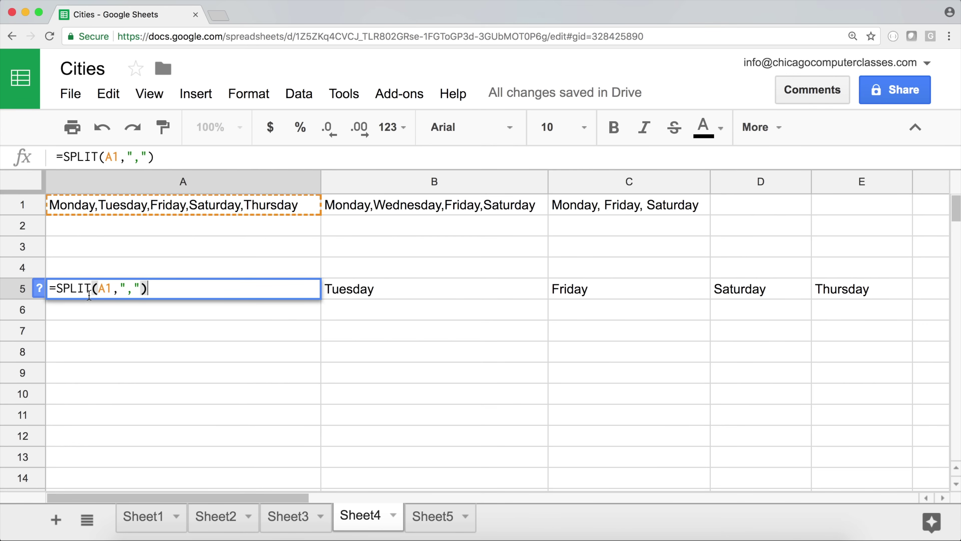
pyautogui.click(59, 290)
pyautogui.write('TRANS')
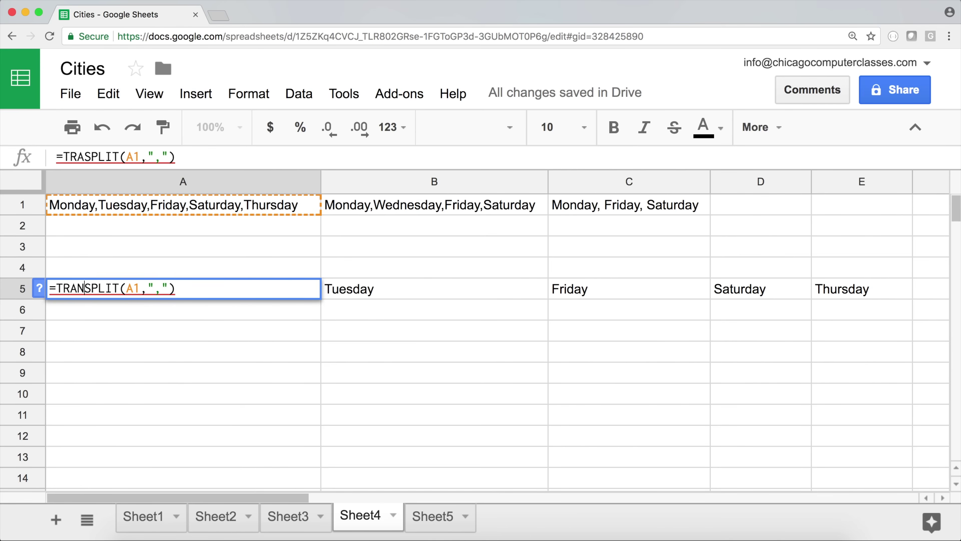
pyautogui.write('POSE(')
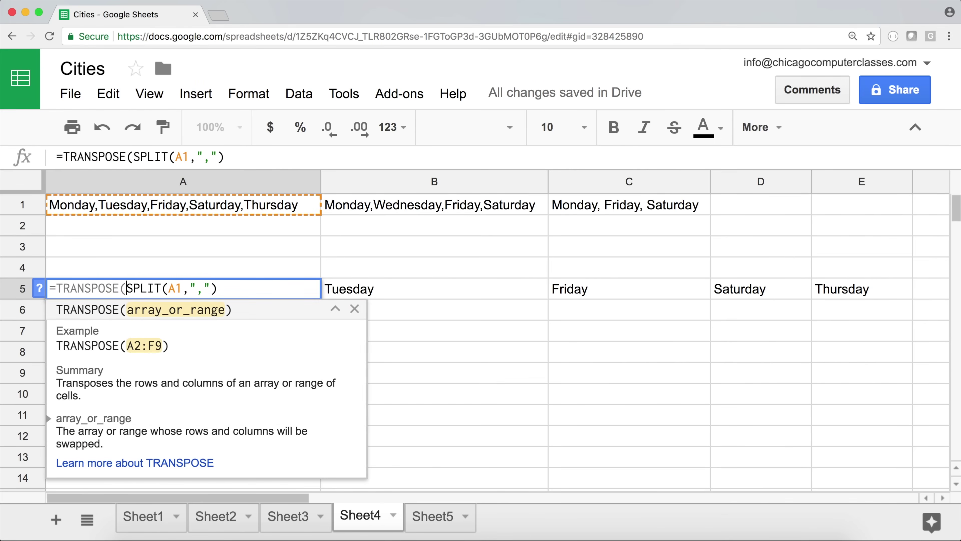
pyautogui.click(241, 290)
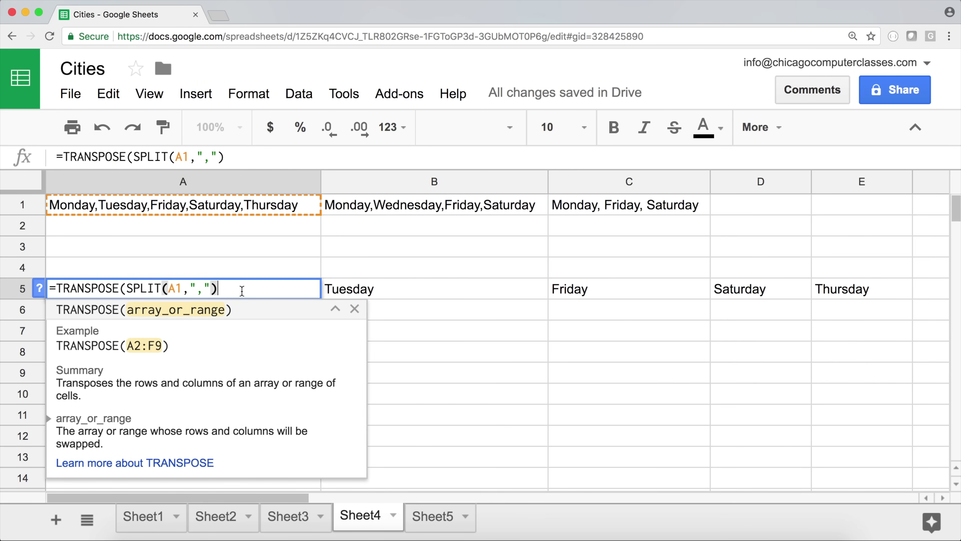
pyautogui.write(')')
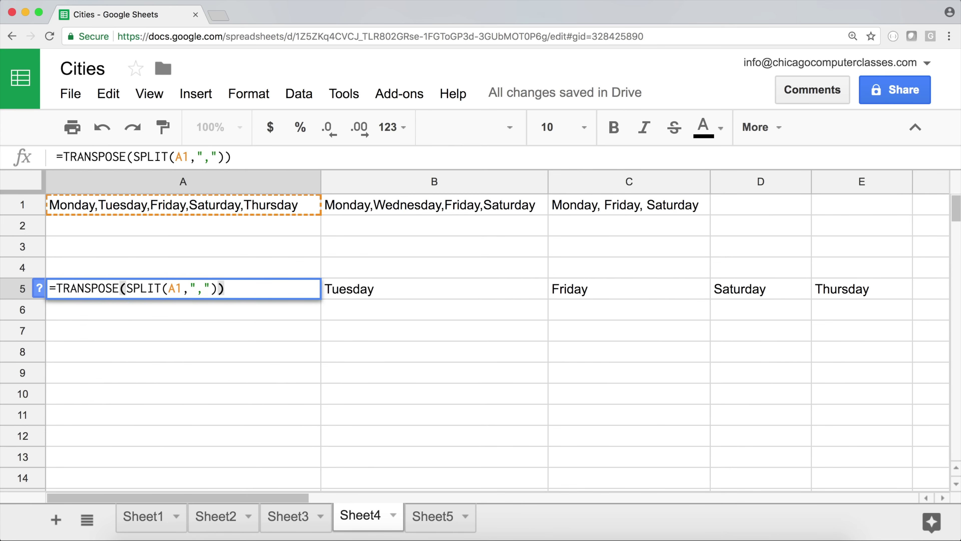
pyautogui.press('Return')
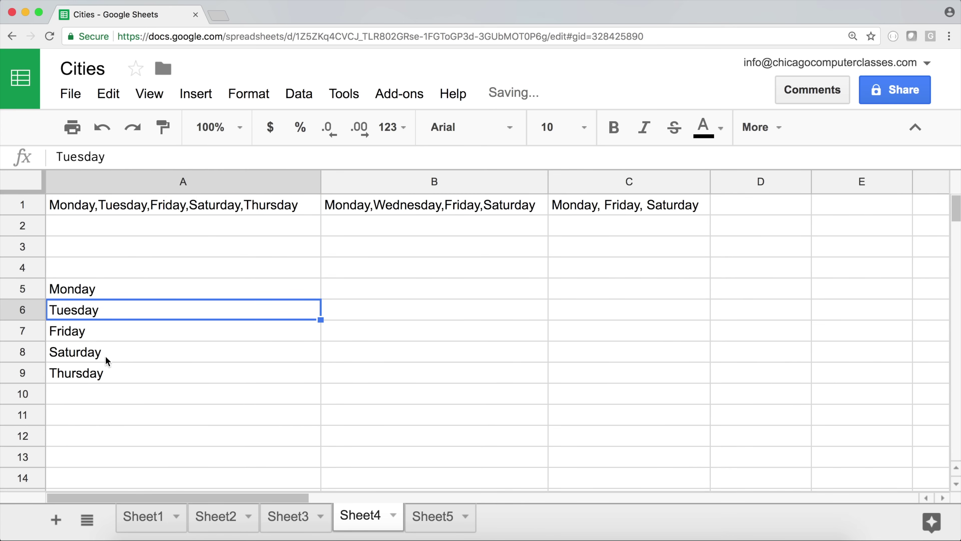
# Step: Copy A5's formula into B5 so B1's days list down B5:B8
pyautogui.moveTo(102, 290); pyautogui.dragTo(95, 374)
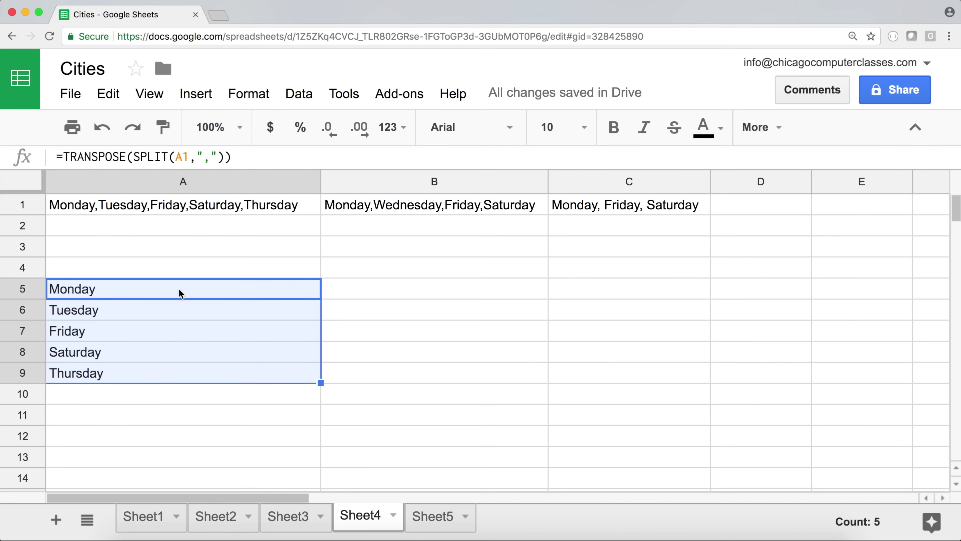
pyautogui.click(304, 296)
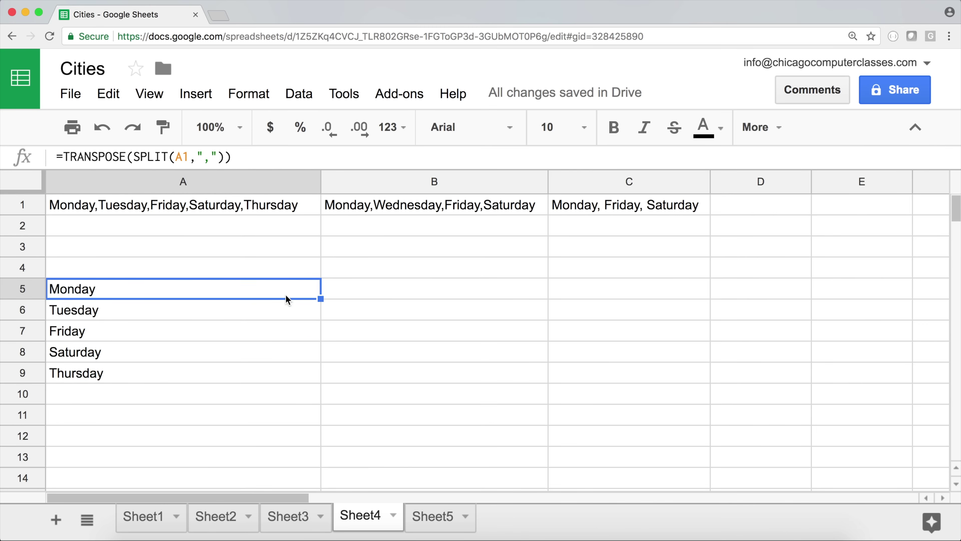
pyautogui.moveTo(383, 299); pyautogui.dragTo(422, 293)
pyautogui.click(422, 293)
# Step: Compare A1 and B1 with their split lists, then add spaces around the comma after Monday in A1
pyautogui.click(419, 203)
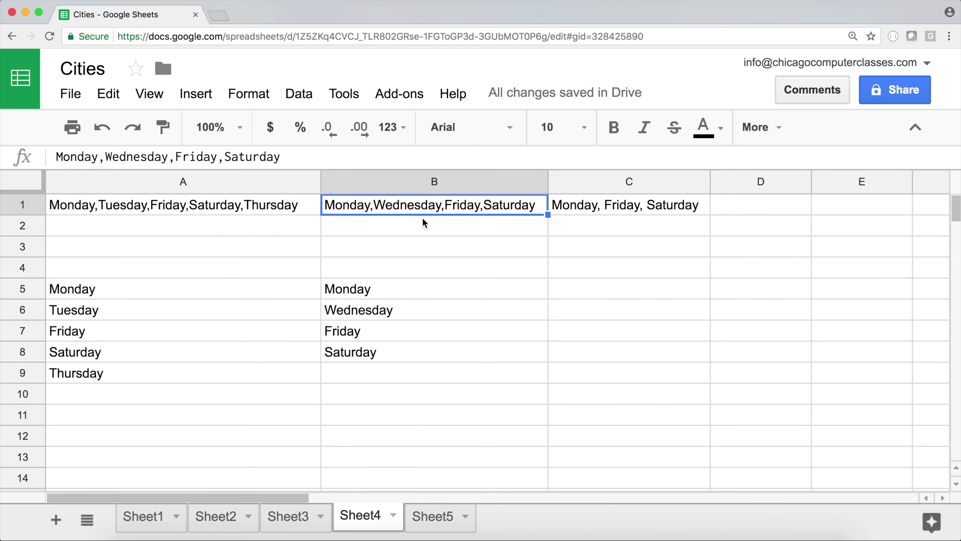
pyautogui.click(113, 213)
pyautogui.moveTo(113, 290); pyautogui.dragTo(107, 376)
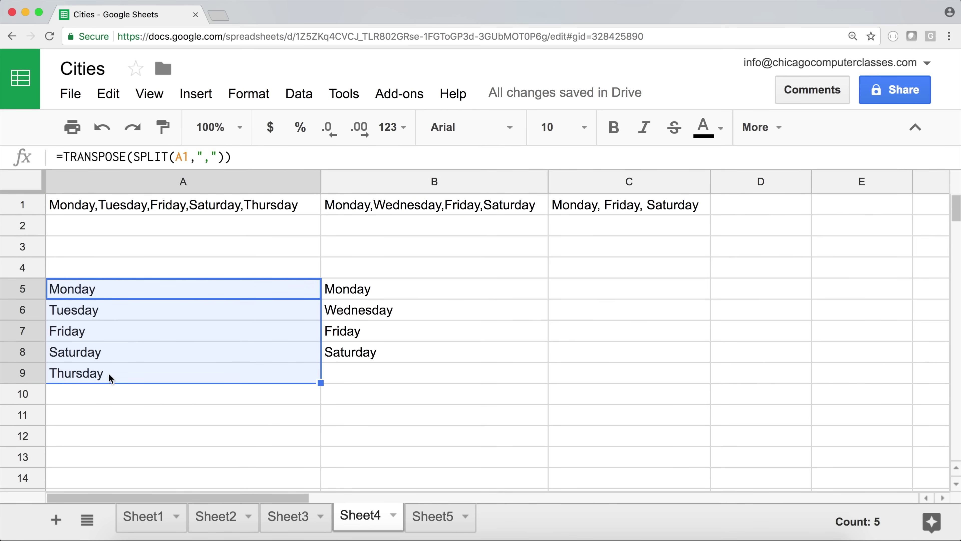
pyautogui.moveTo(337, 284); pyautogui.dragTo(346, 361)
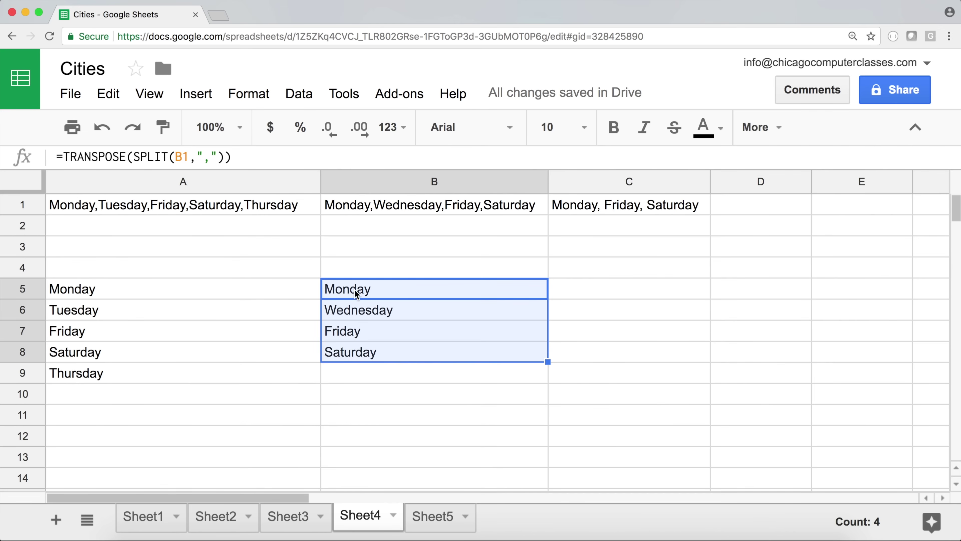
pyautogui.click(130, 285)
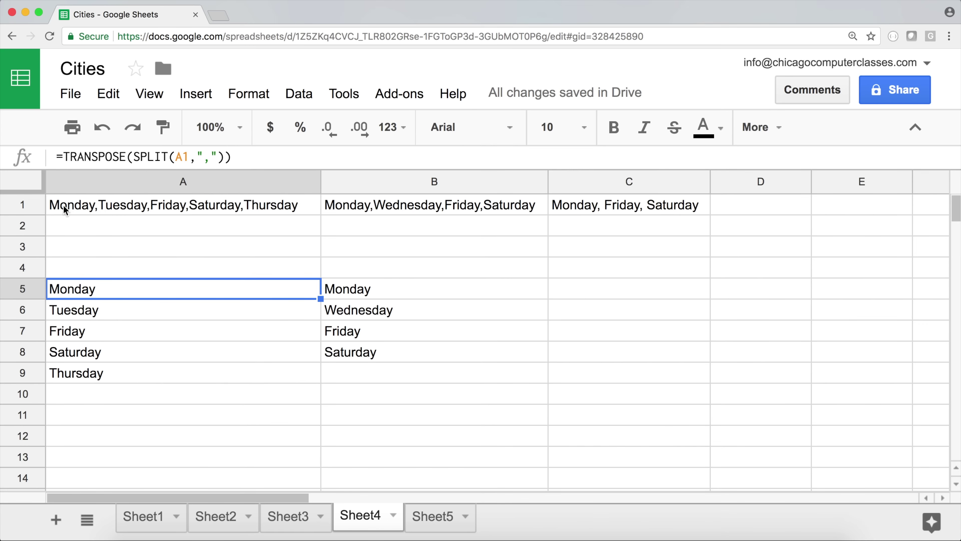
pyautogui.doubleClick(96, 204)
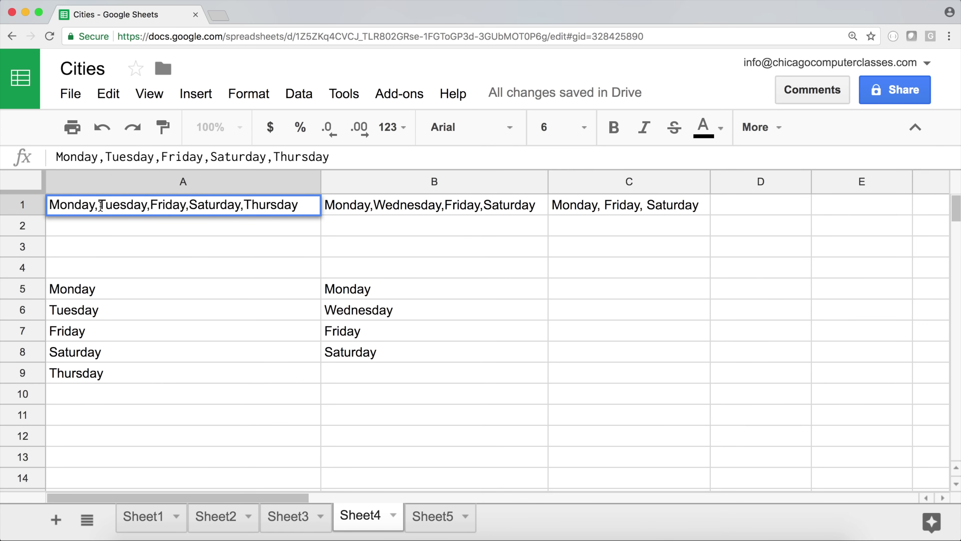
pyautogui.click(105, 206)
# Step: Add spaces before Friday and Thursday in A1, then compare the spaced values in A6, A7 and B7
pyautogui.click(161, 207)
pyautogui.click(252, 205)
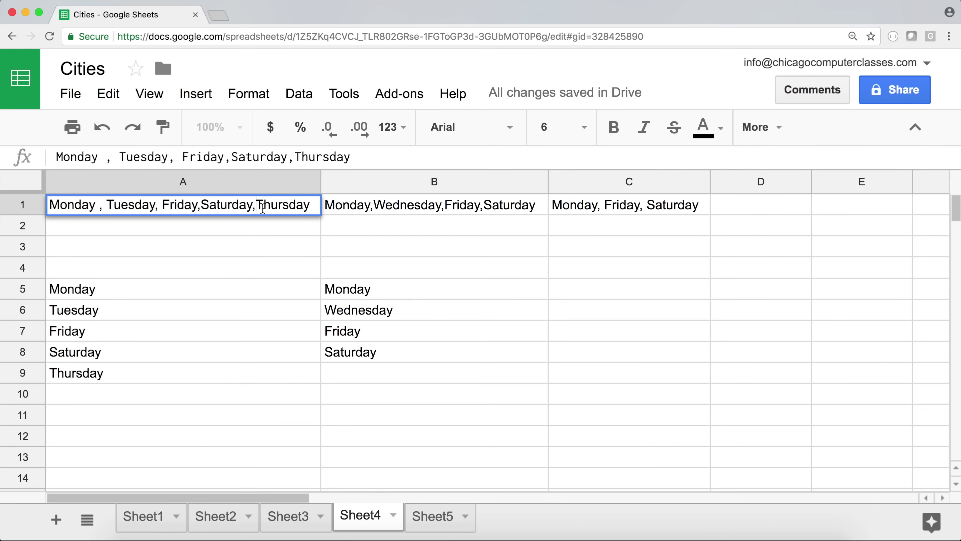
pyautogui.press('Return')
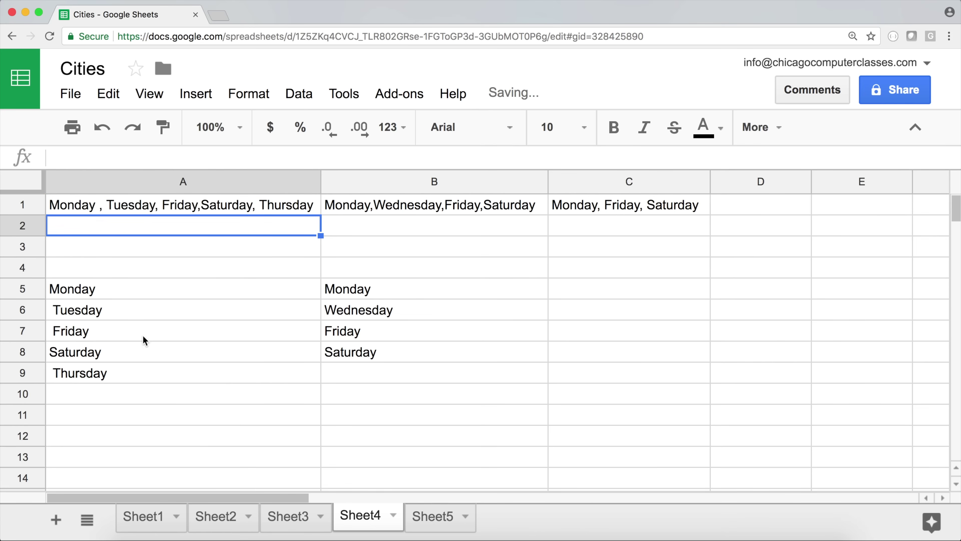
pyautogui.click(84, 314)
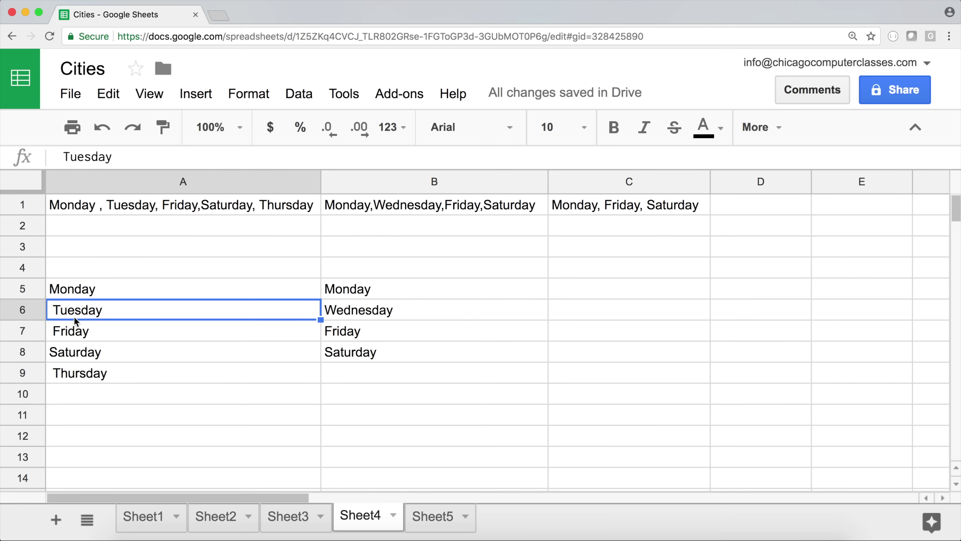
pyautogui.click(68, 330)
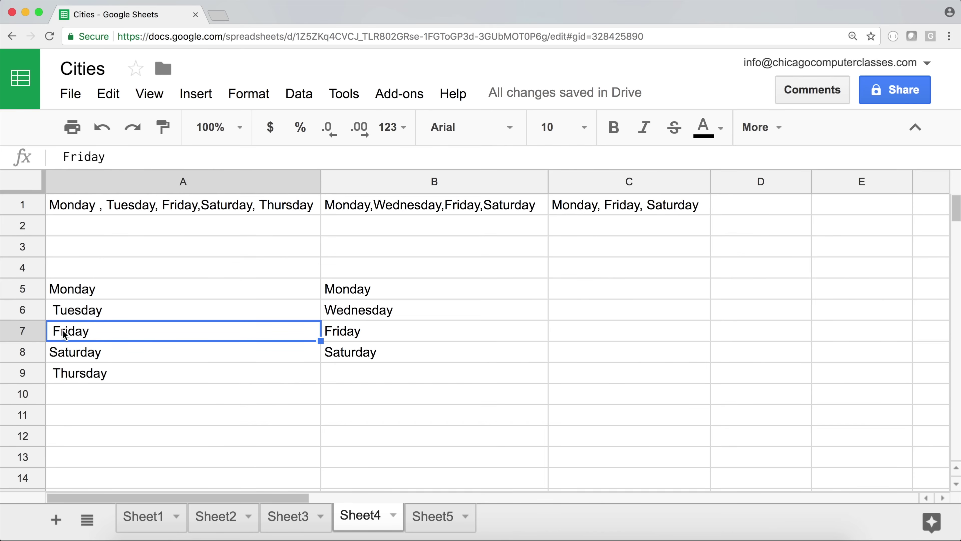
pyautogui.click(340, 333)
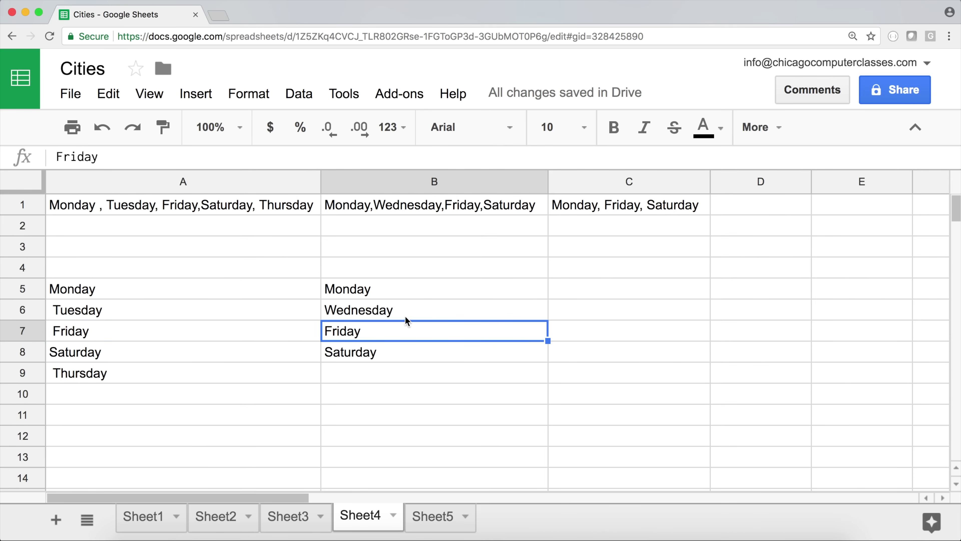
pyautogui.click(86, 292)
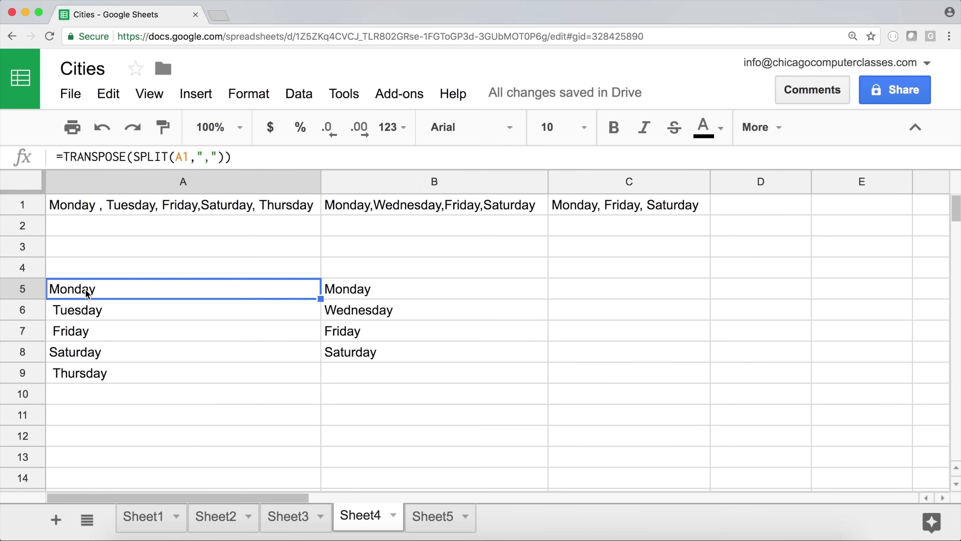
# Step: Wrap SPLIT in TRIM so A5 reads =TRANSPOSE(TRIM(SPLIT(A1,",")))
pyautogui.doubleClick(87, 292)
pyautogui.moveTo(130, 290); pyautogui.dragTo(216, 292)
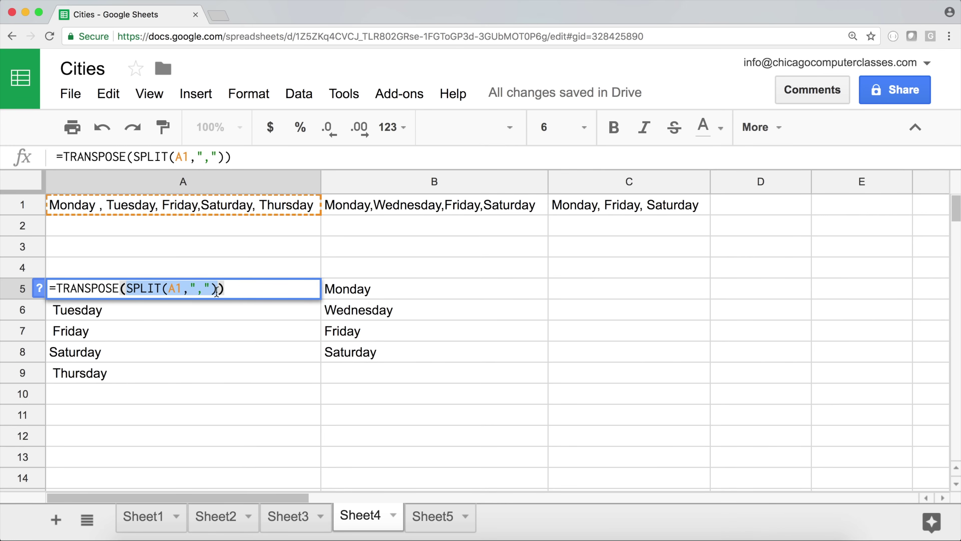
pyautogui.click(128, 290)
pyautogui.click(231, 289)
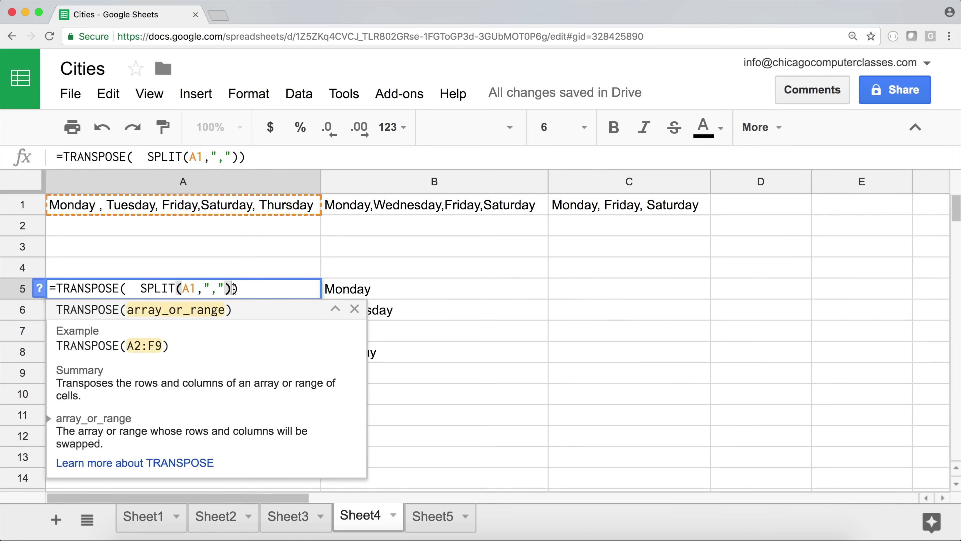
pyautogui.click(134, 289)
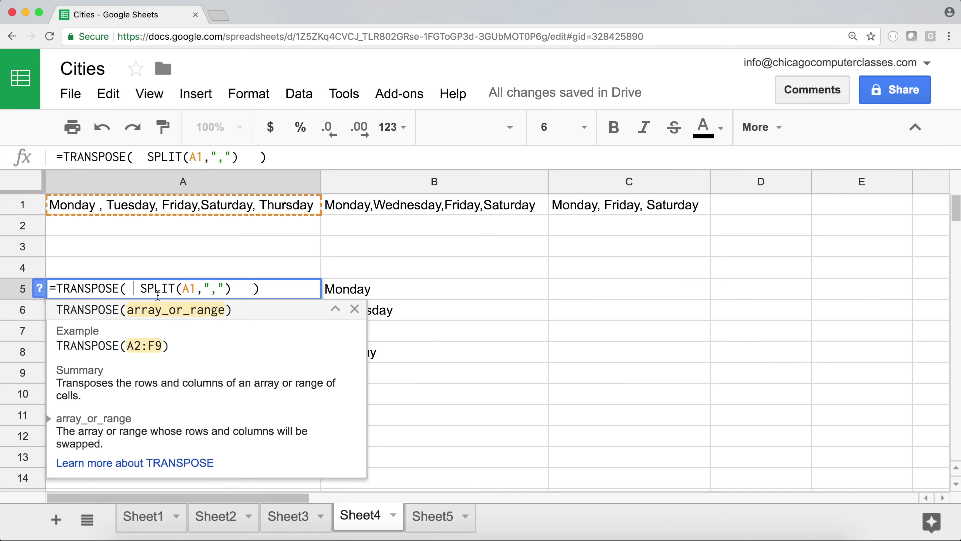
pyautogui.write('TRIM(')
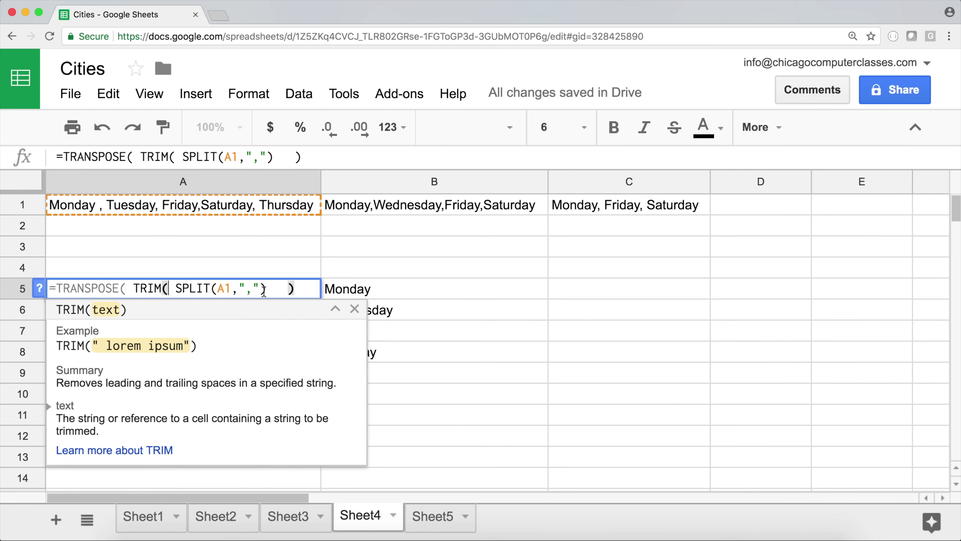
pyautogui.click(276, 289)
pyautogui.write(')')
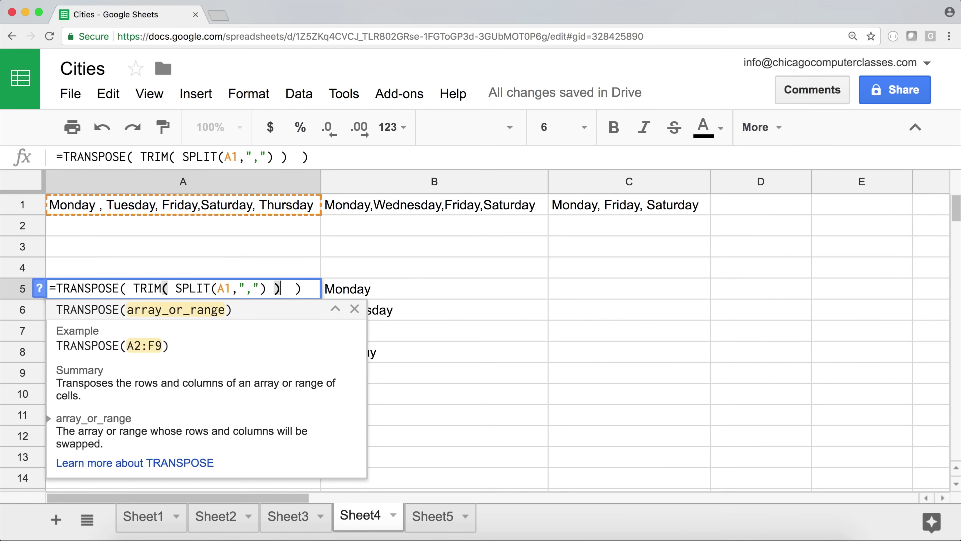
pyautogui.press('Return')
# Step: Wrap TRIM in ARRAYFORMULA so A5 reads =TRANSPOSE(ARRAYFORMULA(TRIM(SPLIT(A1,","))))
pyautogui.click(101, 288)
pyautogui.doubleClick(102, 286)
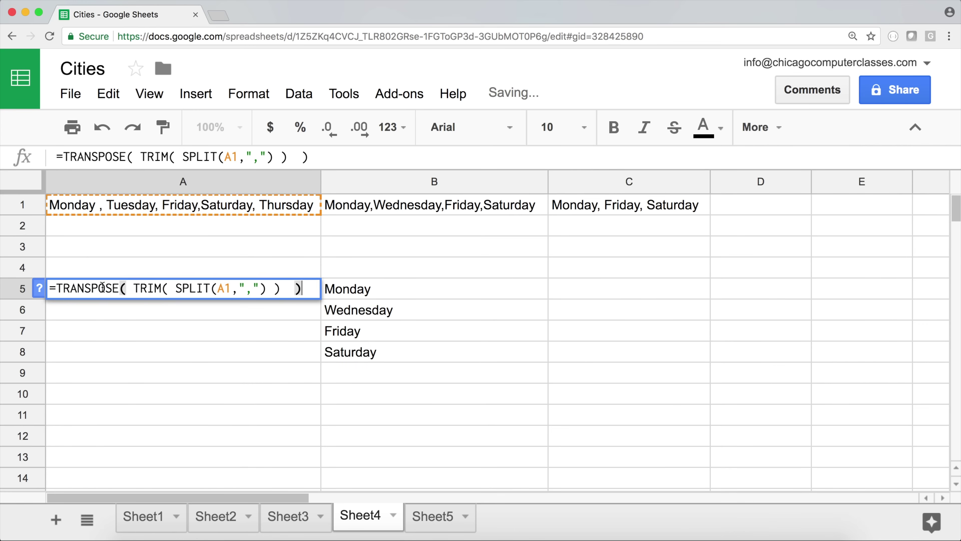
pyautogui.click(131, 291)
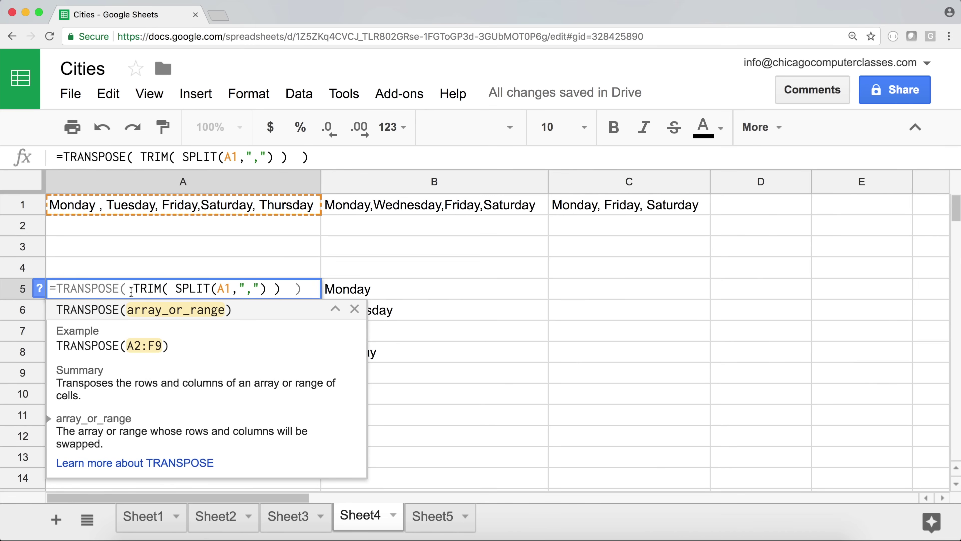
pyautogui.write('ARRA')
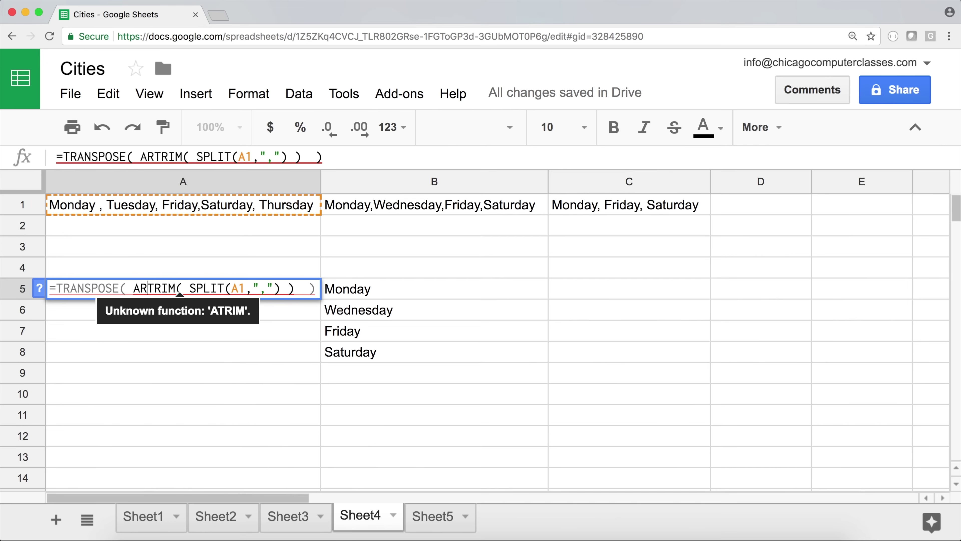
pyautogui.write('YFORMU')
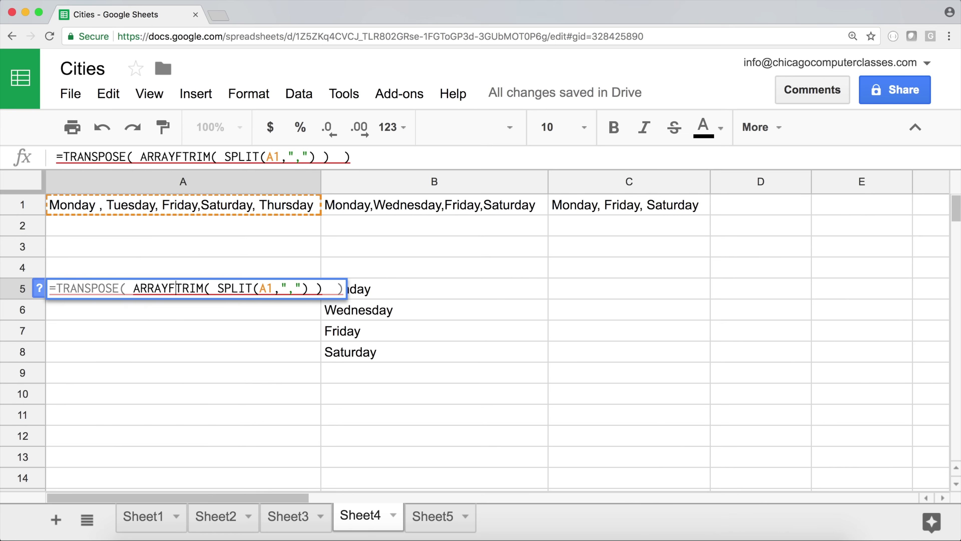
pyautogui.write('LA(')
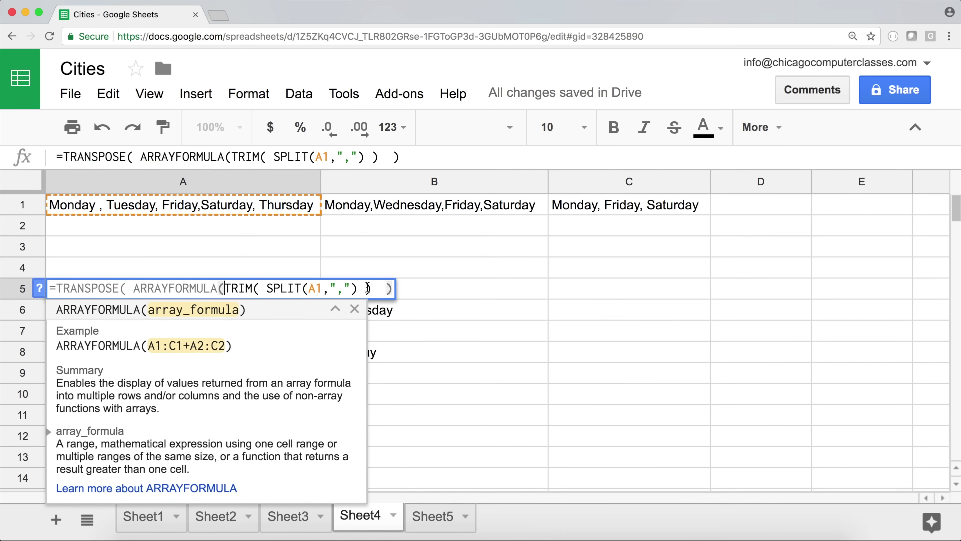
pyautogui.click(376, 289)
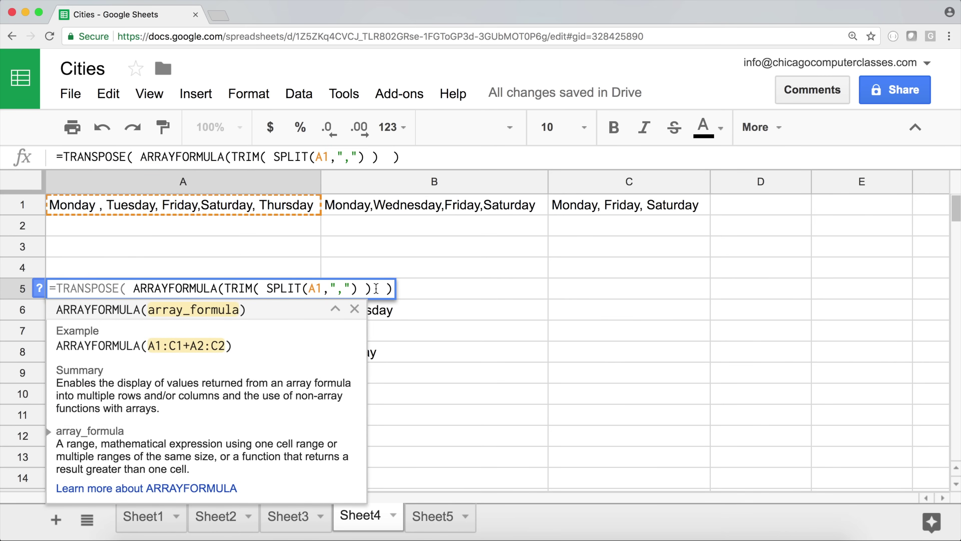
pyautogui.write(')')
pyautogui.press('Return')
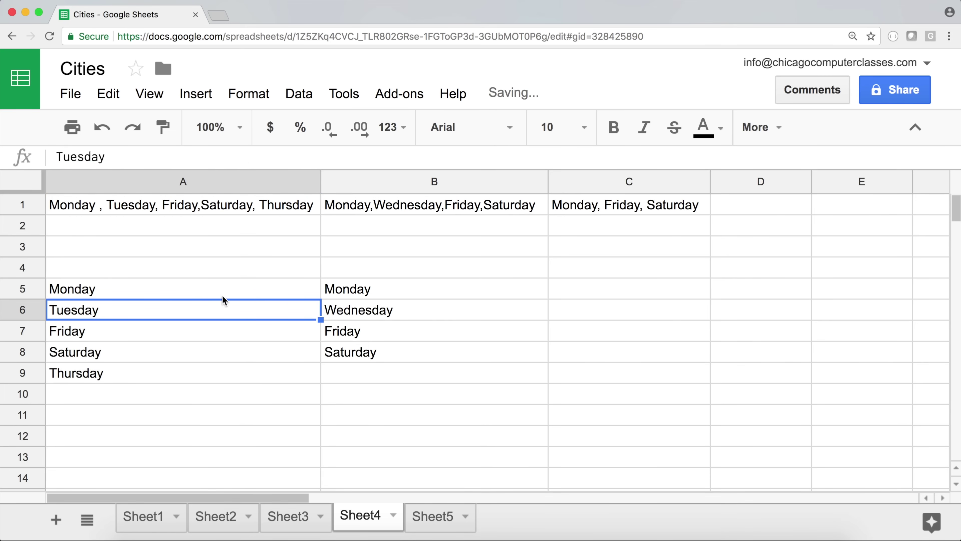
# Step: Copy A5's formula into B5, then delete the spaces before Tuesday and Friday in A1
pyautogui.click(200, 294)
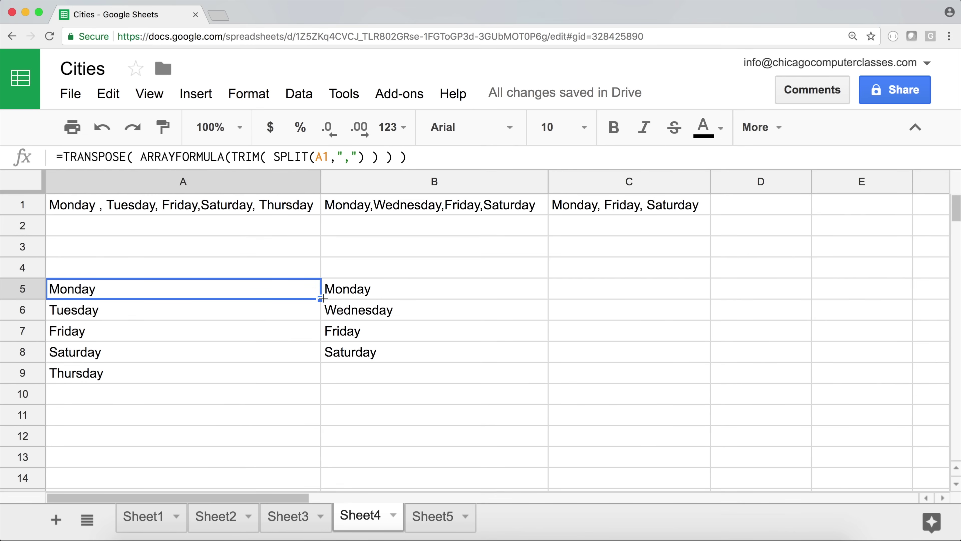
pyautogui.moveTo(321, 299); pyautogui.dragTo(461, 298)
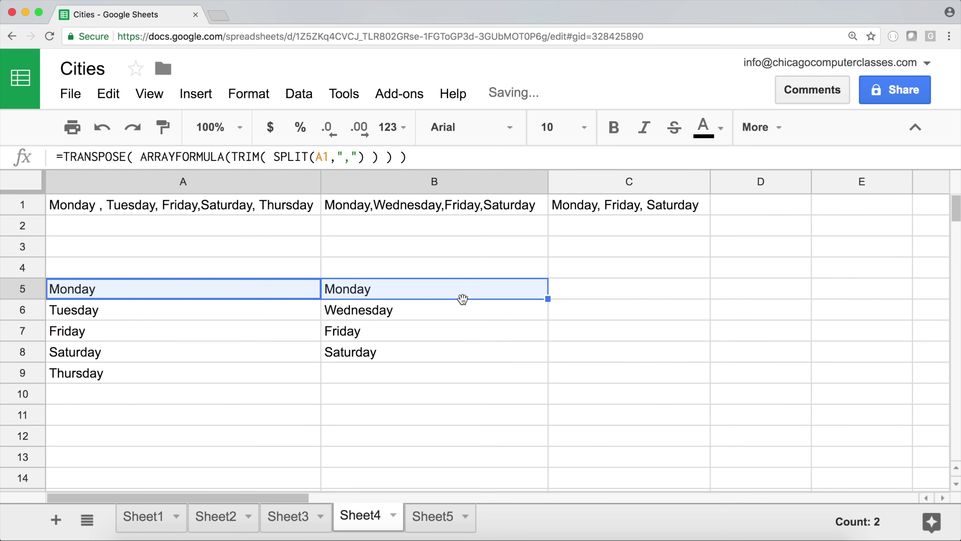
pyautogui.click(110, 206)
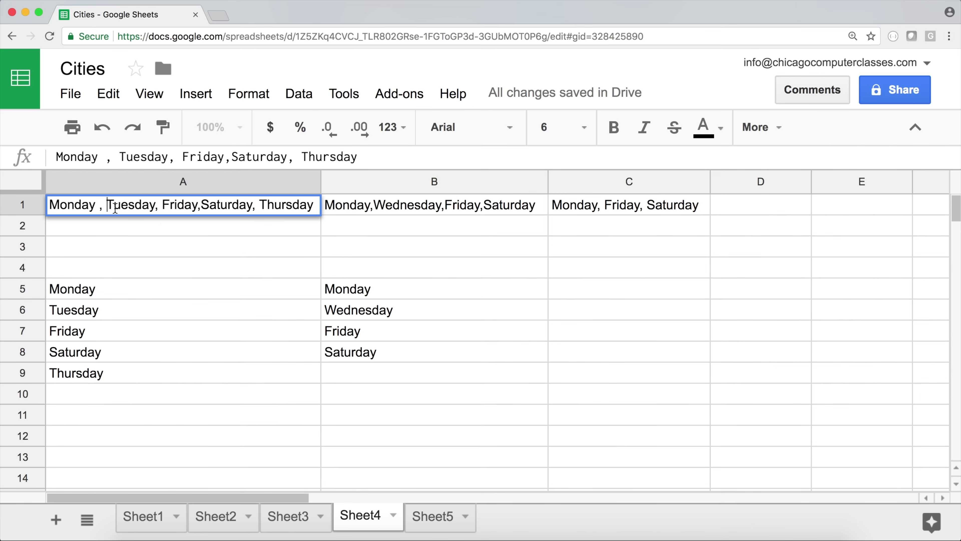
pyautogui.press('BackSpace')
pyautogui.press('Return')
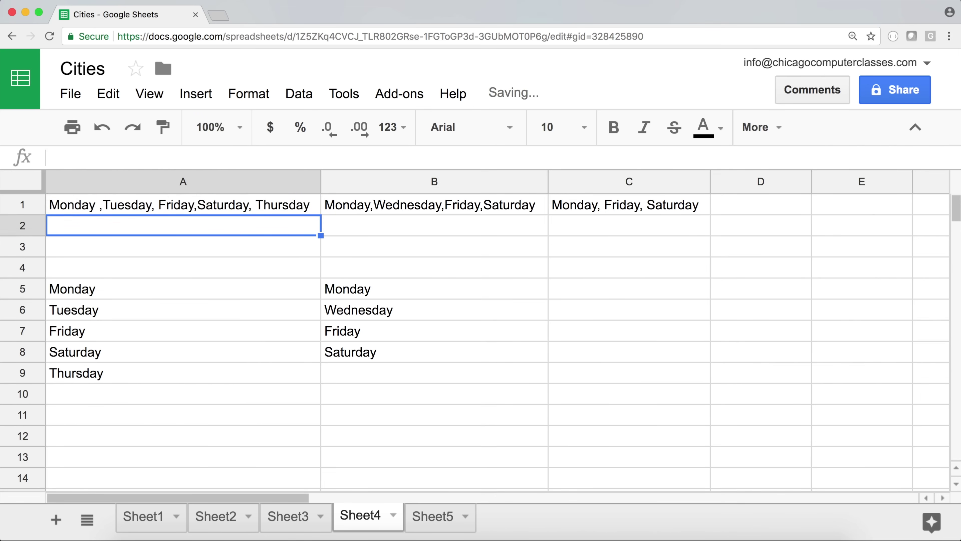
pyautogui.doubleClick(157, 207)
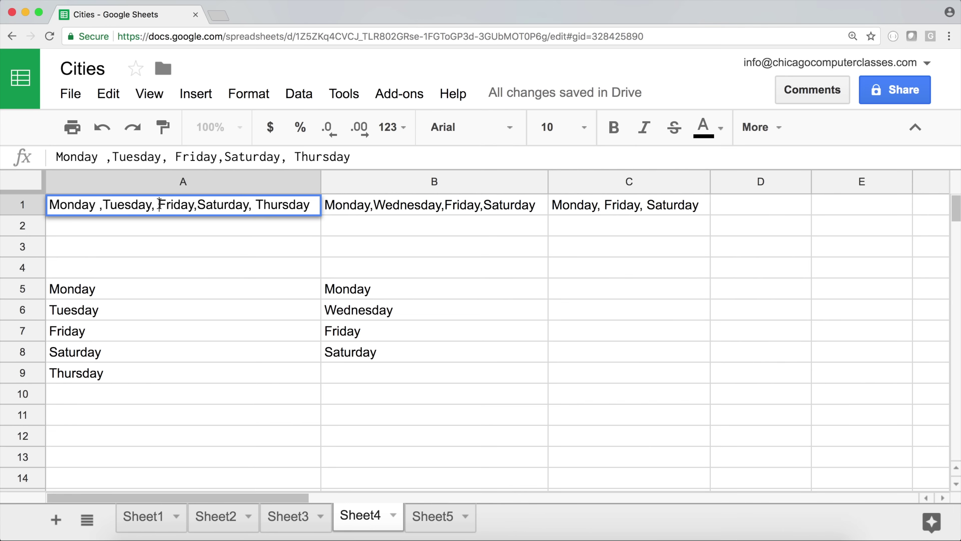
pyautogui.press('BackSpace')
pyautogui.press('Return')
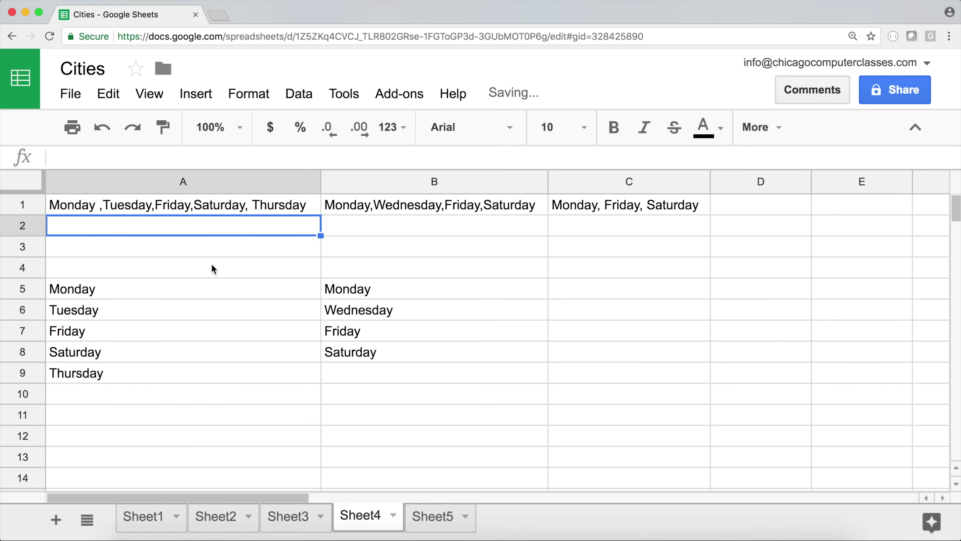
# Step: Check the trimmed day lists in A5:A9 and B5:B8, then select C5
pyautogui.moveTo(103, 286); pyautogui.dragTo(110, 375)
pyautogui.moveTo(414, 290); pyautogui.dragTo(410, 351)
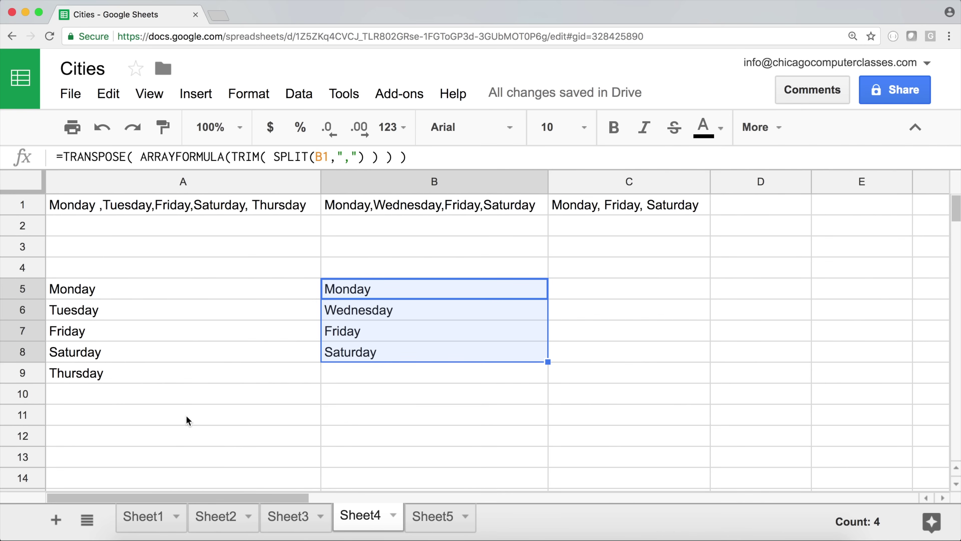
pyautogui.moveTo(680, 286); pyautogui.dragTo(666, 333)
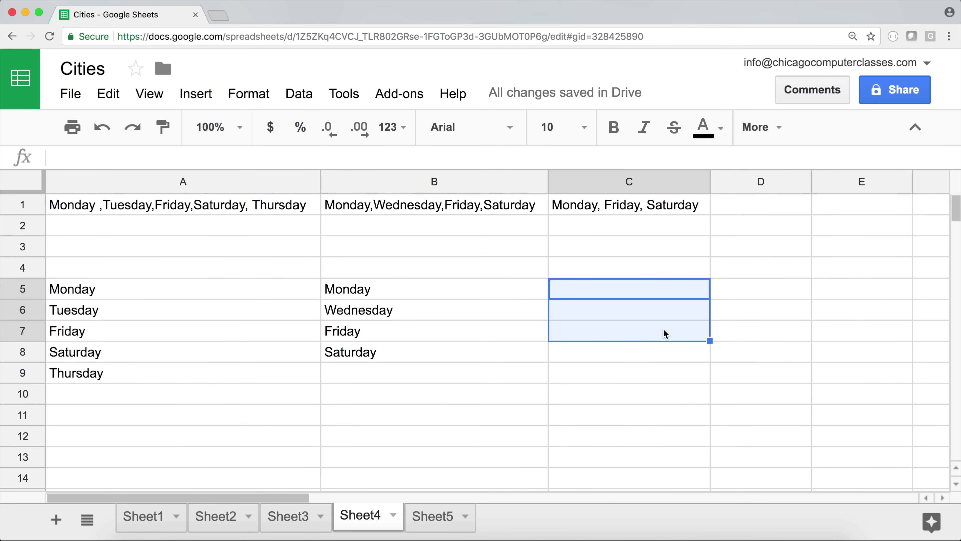
pyautogui.click(77, 288)
pyautogui.click(380, 301)
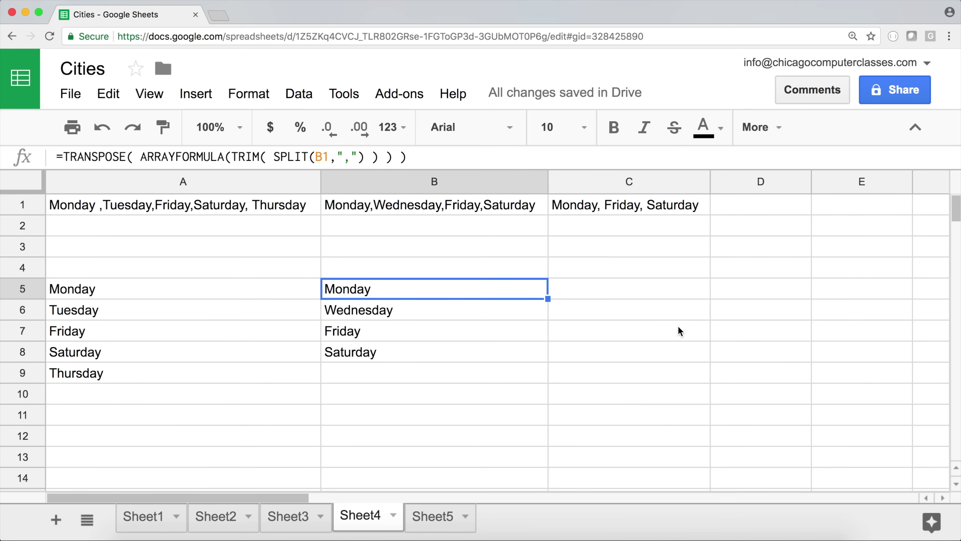
pyautogui.click(658, 291)
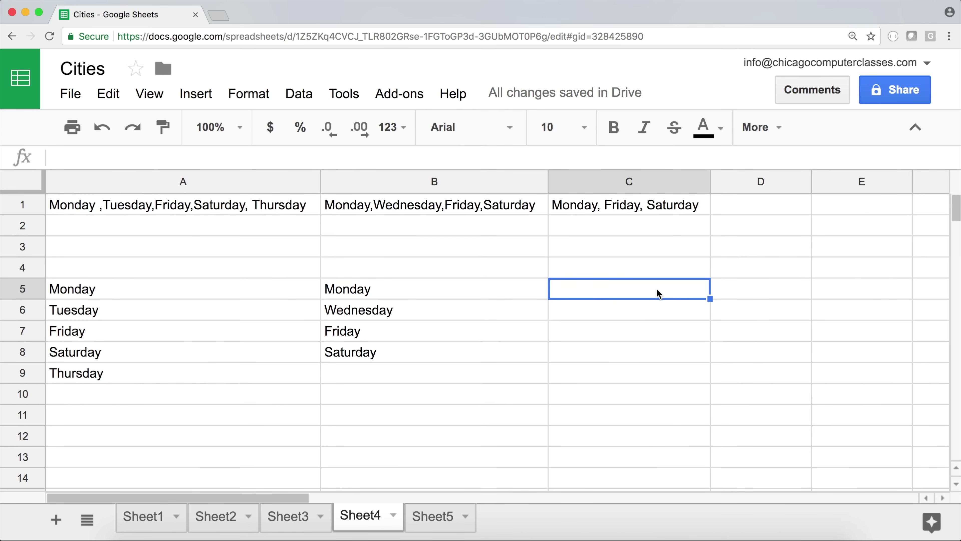
# Step: Enter =MATCH(A5:A9,B5:B8,0) in C5 to look up A's days in B's list
pyautogui.write('=MA')
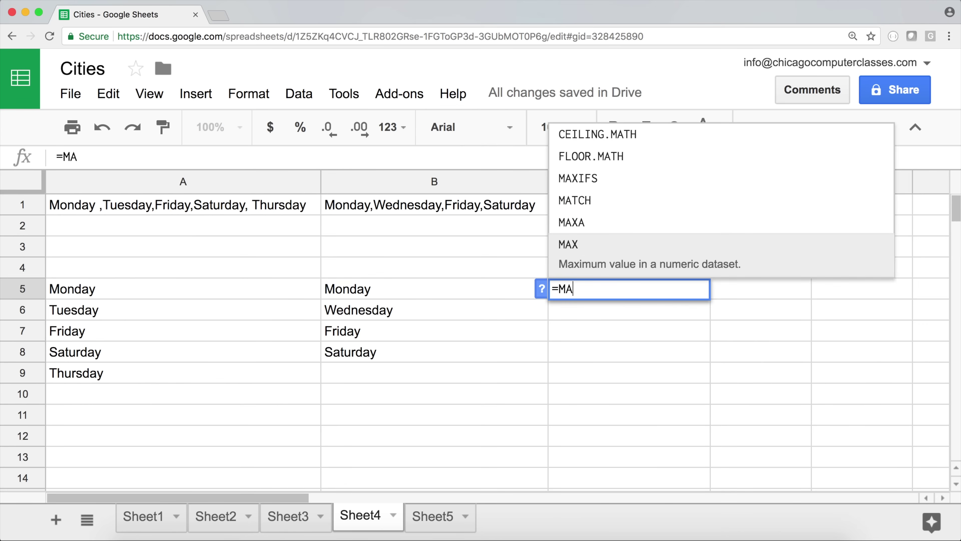
pyautogui.write('TCH(')
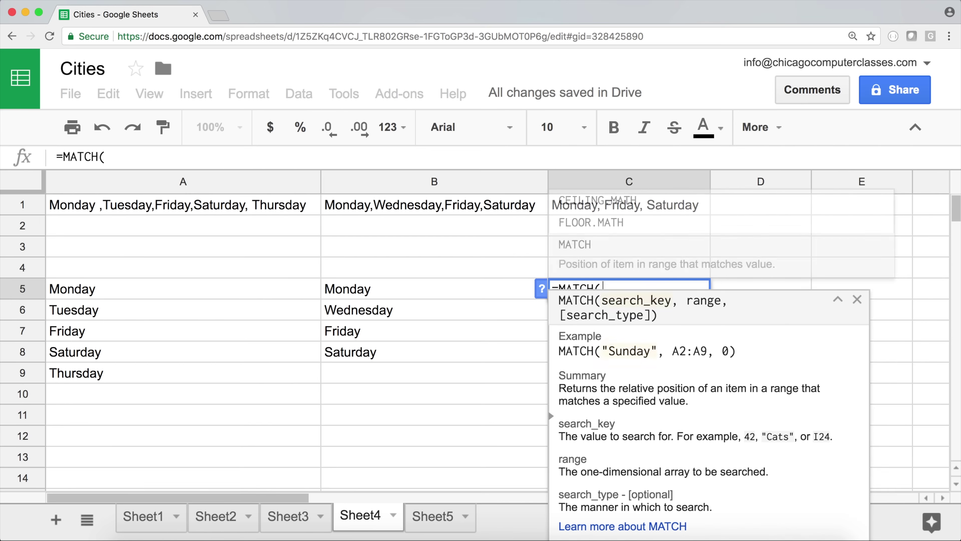
pyautogui.moveTo(159, 288); pyautogui.dragTo(152, 370)
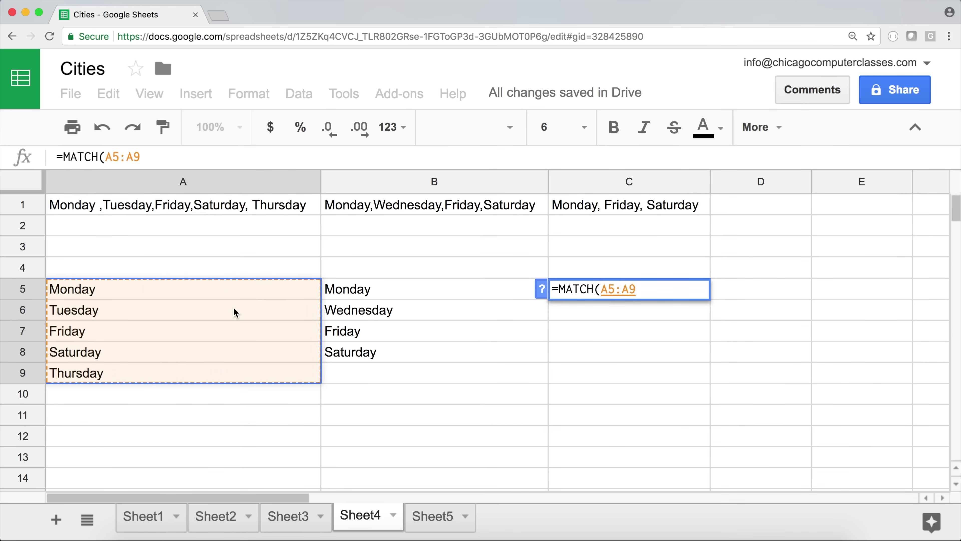
pyautogui.write(',')
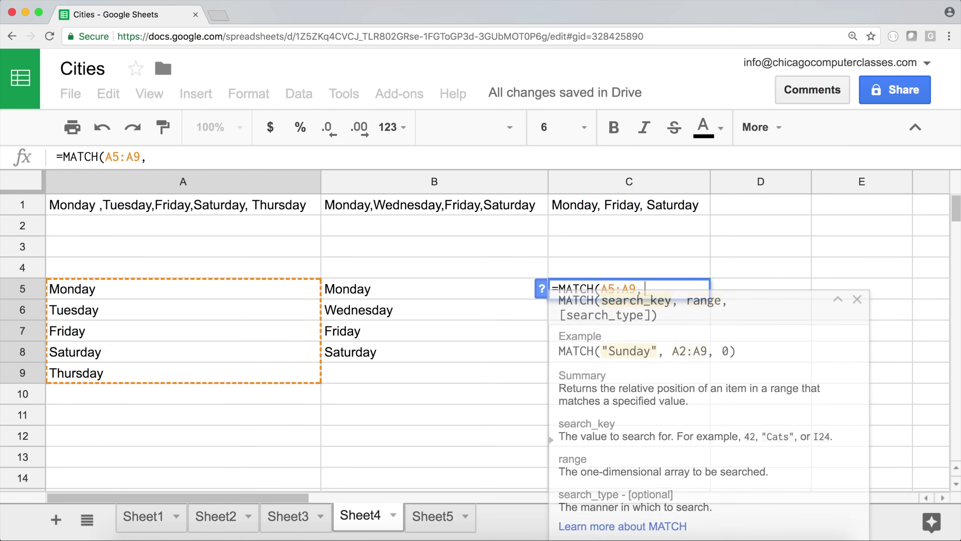
pyautogui.click(372, 289)
pyautogui.moveTo(372, 289); pyautogui.dragTo(366, 359)
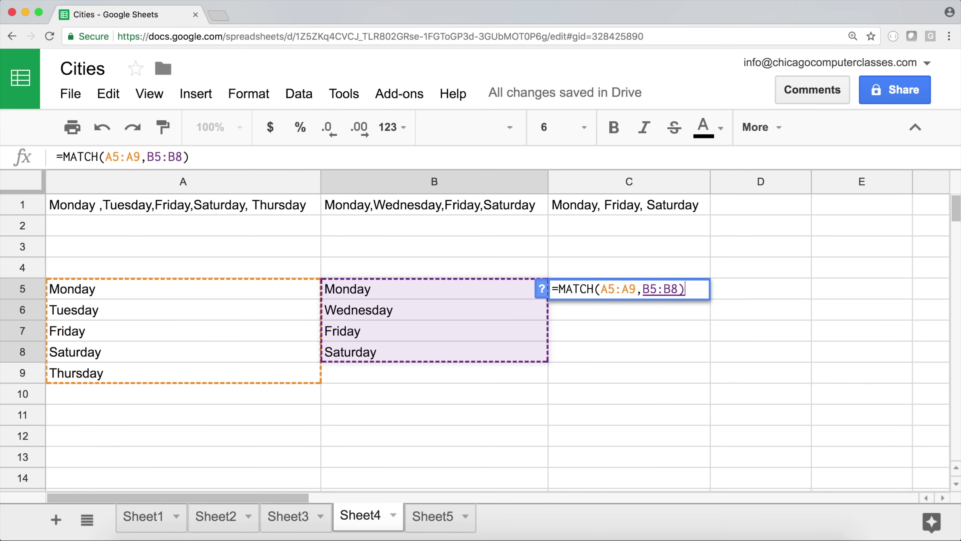
pyautogui.write(')')
pyautogui.press('BackSpace')
pyautogui.write(',')
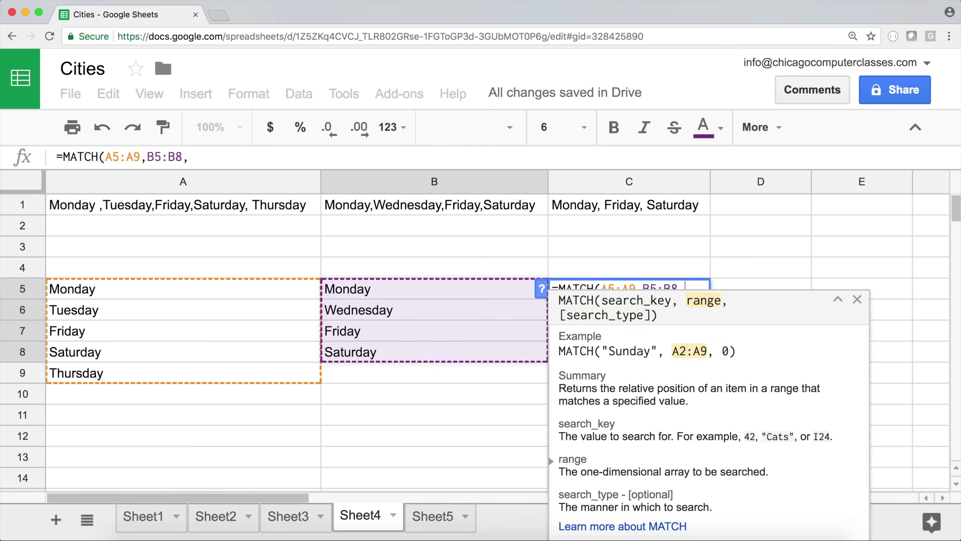
pyautogui.write('0')
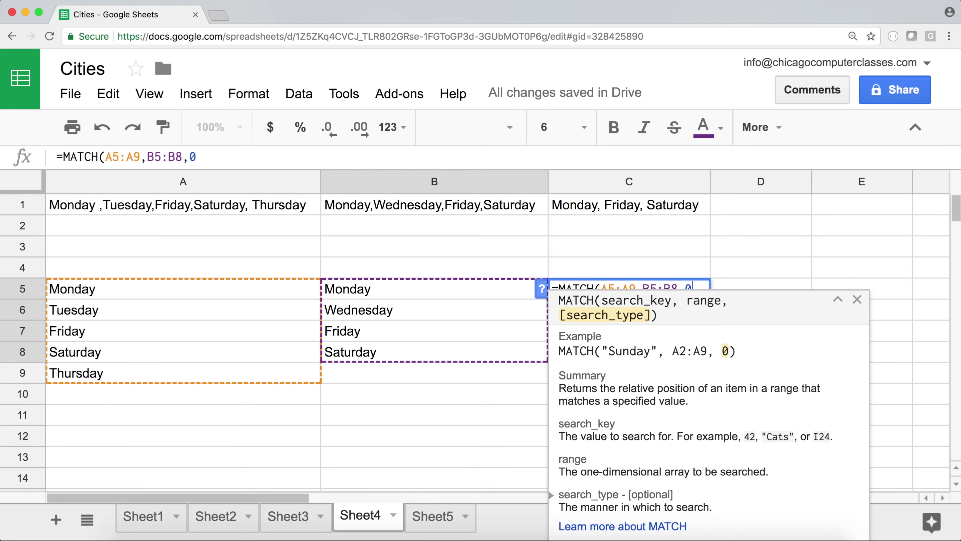
pyautogui.write(')')
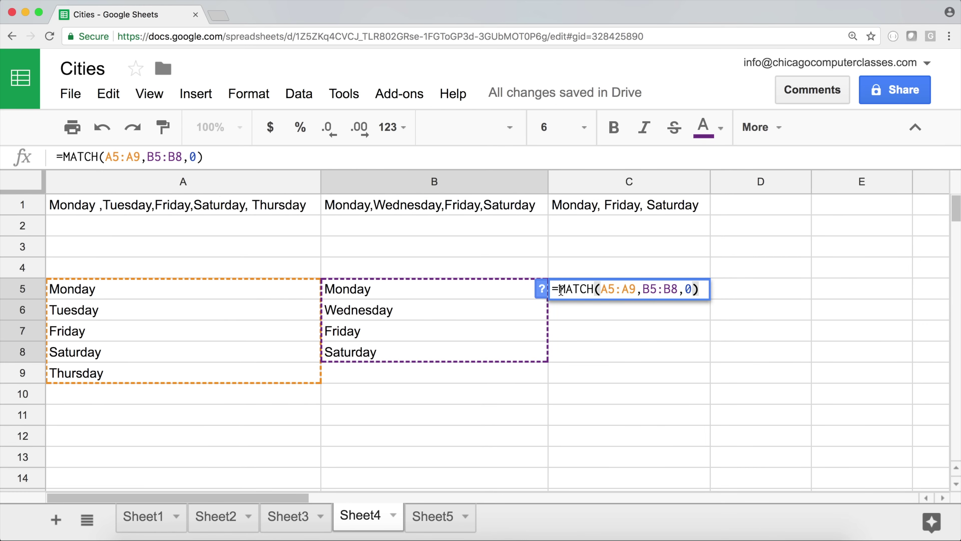
pyautogui.moveTo(562, 291); pyautogui.dragTo(696, 297)
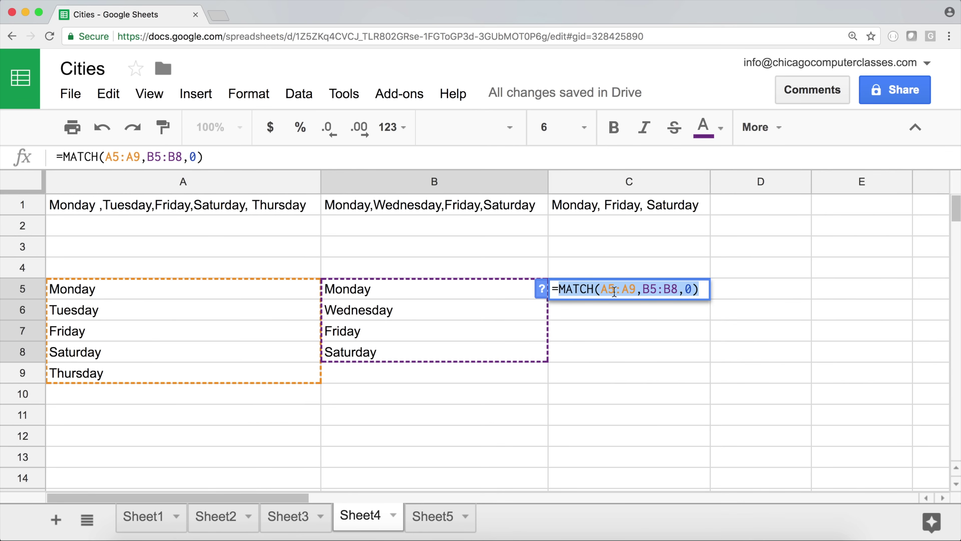
pyautogui.click(560, 290)
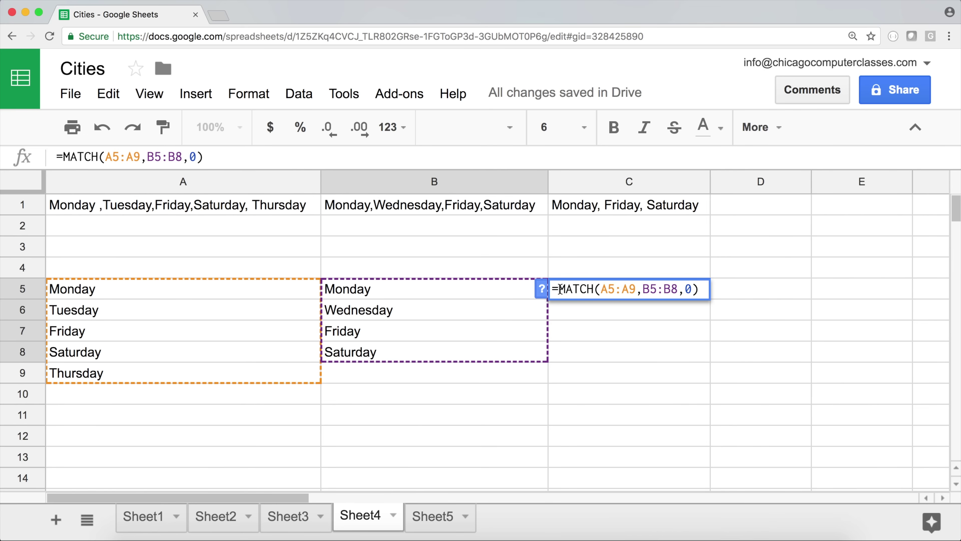
# Step: Wrap the MATCH in ISNUMBER and ARRAYFORMULA so C5:C9 show TRUE/FALSE results
pyautogui.write('ISNUMBER')
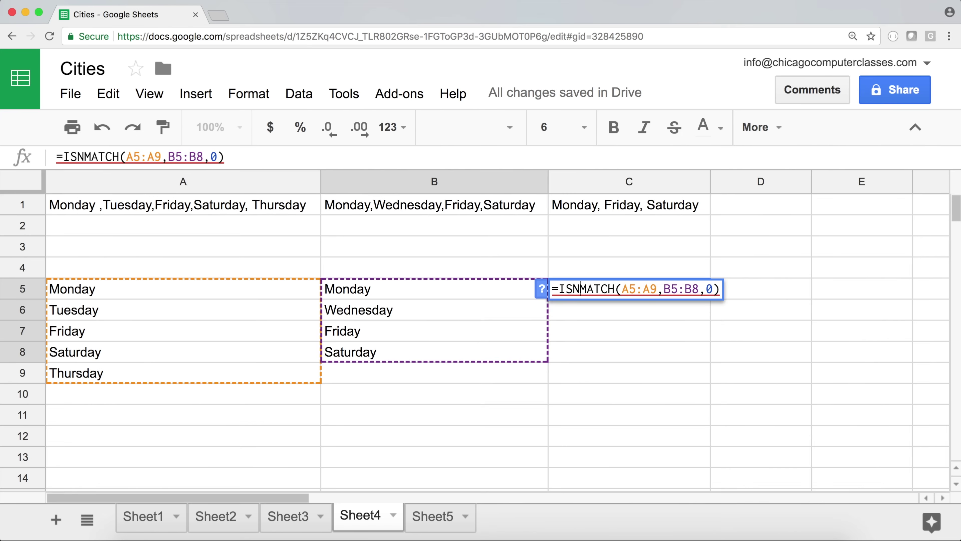
pyautogui.write('(')
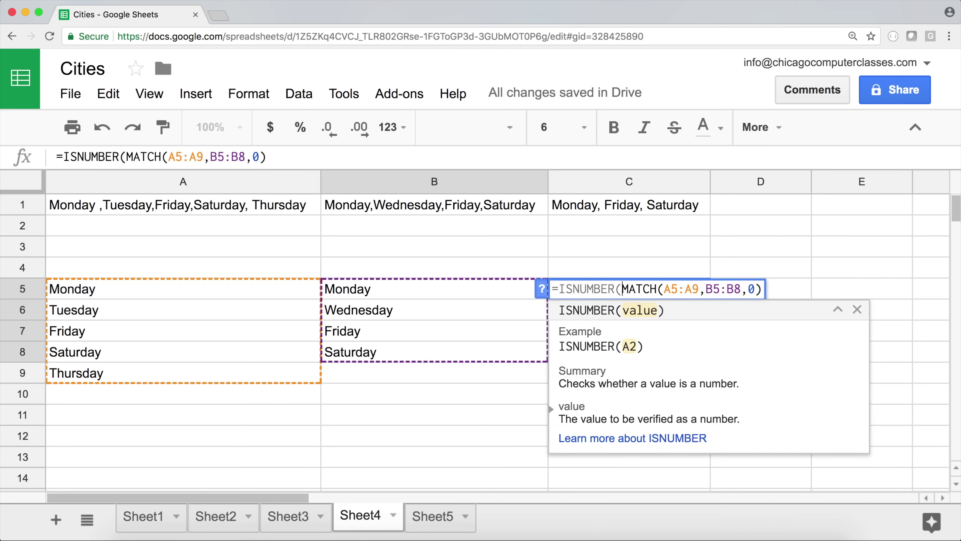
pyautogui.click(762, 289)
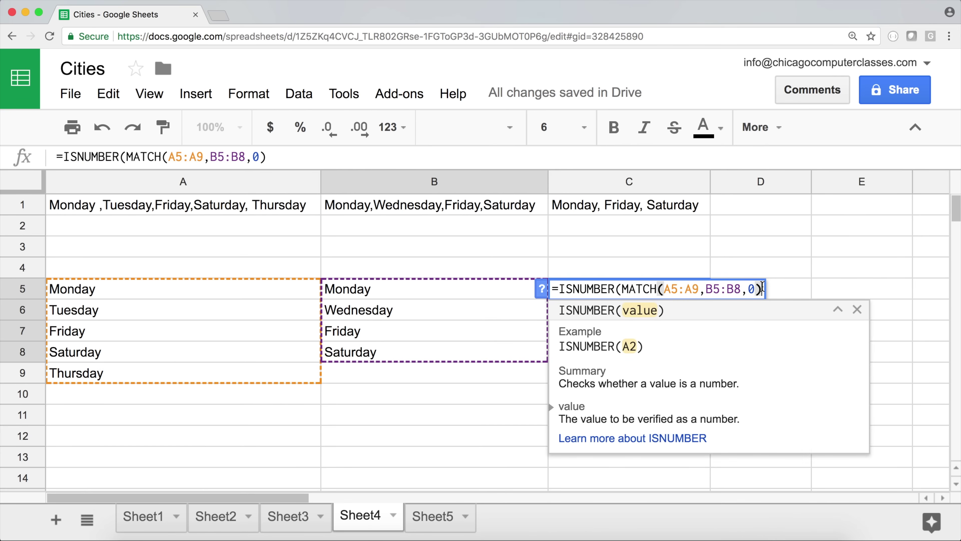
pyautogui.write(')')
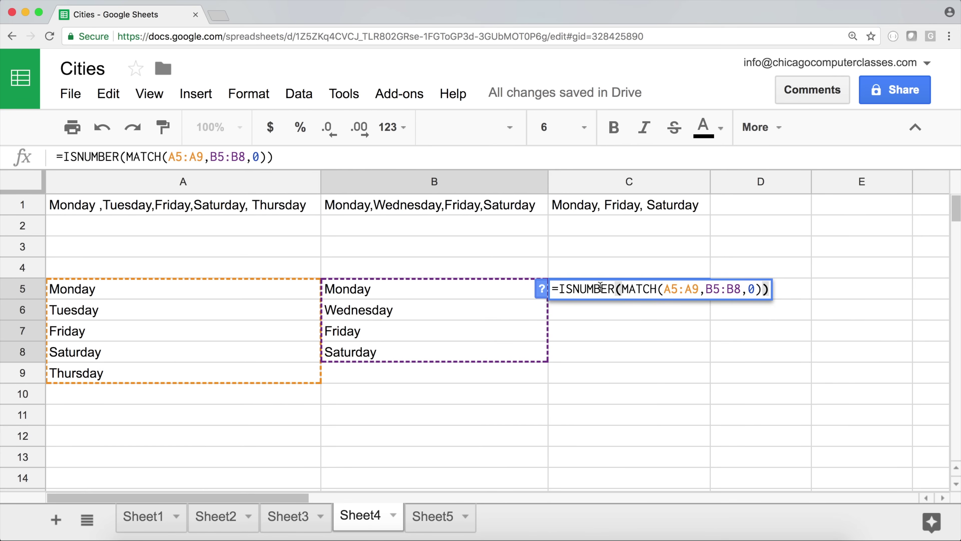
pyautogui.click(561, 289)
pyautogui.write('ARRAYFORMULA*(')
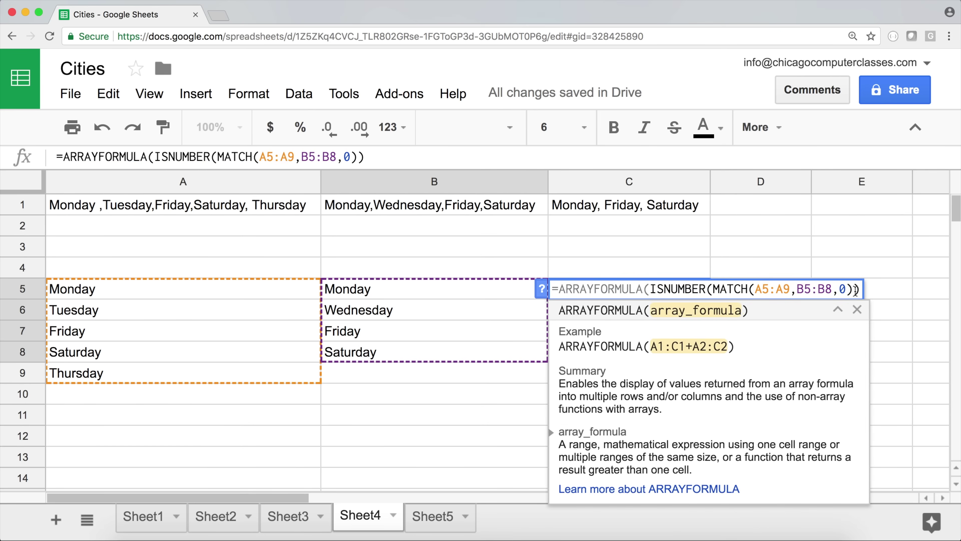
pyautogui.click(855, 290)
pyautogui.write(')')
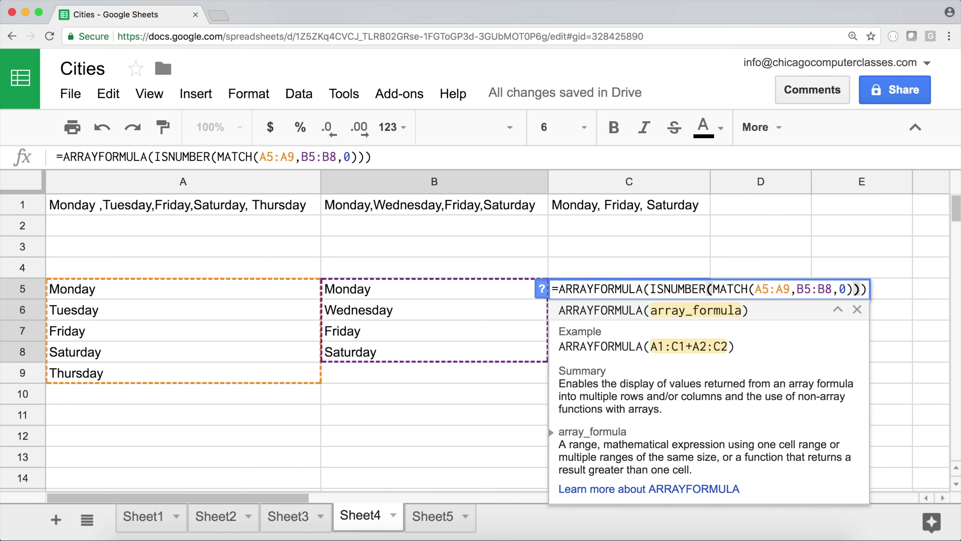
pyautogui.press('Return')
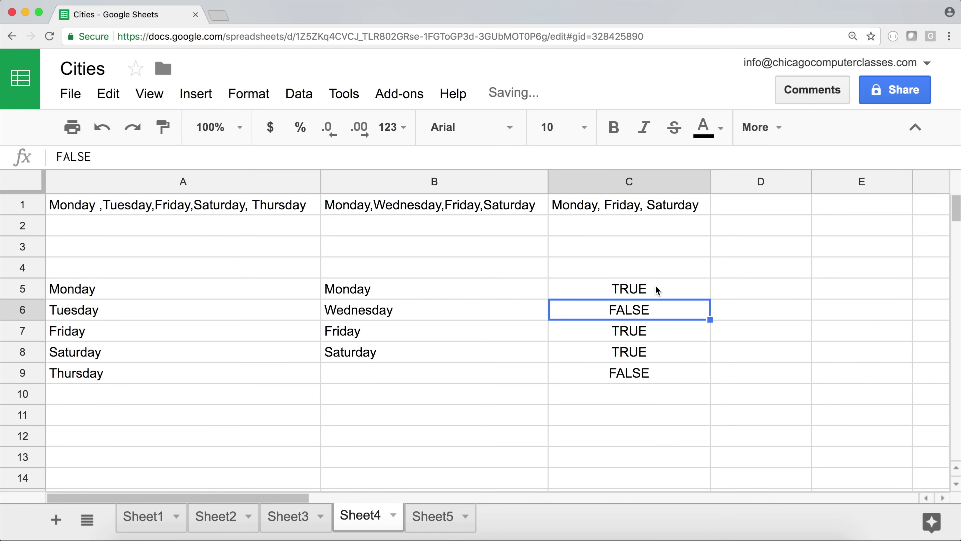
# Step: Clear C5's formula back to just '='
pyautogui.moveTo(641, 288); pyautogui.dragTo(641, 382)
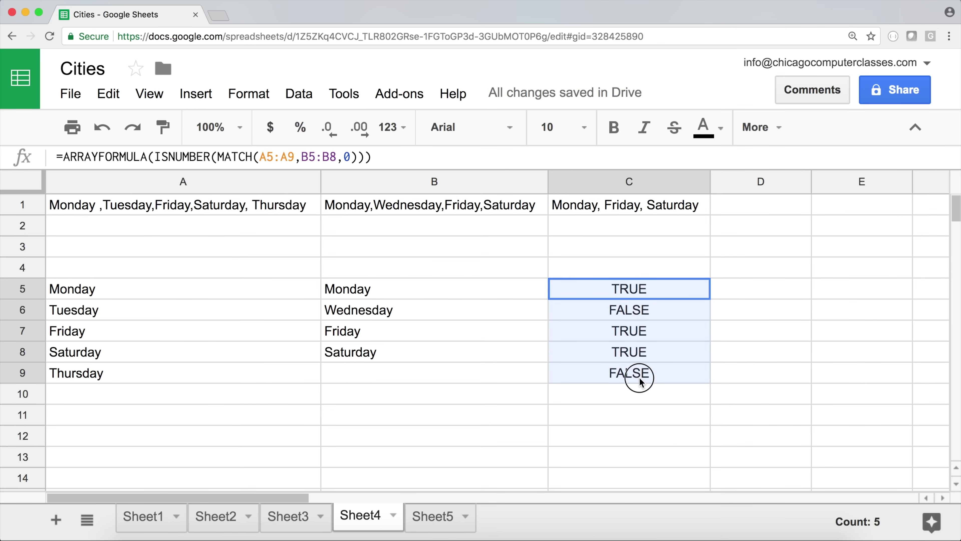
pyautogui.click(630, 288)
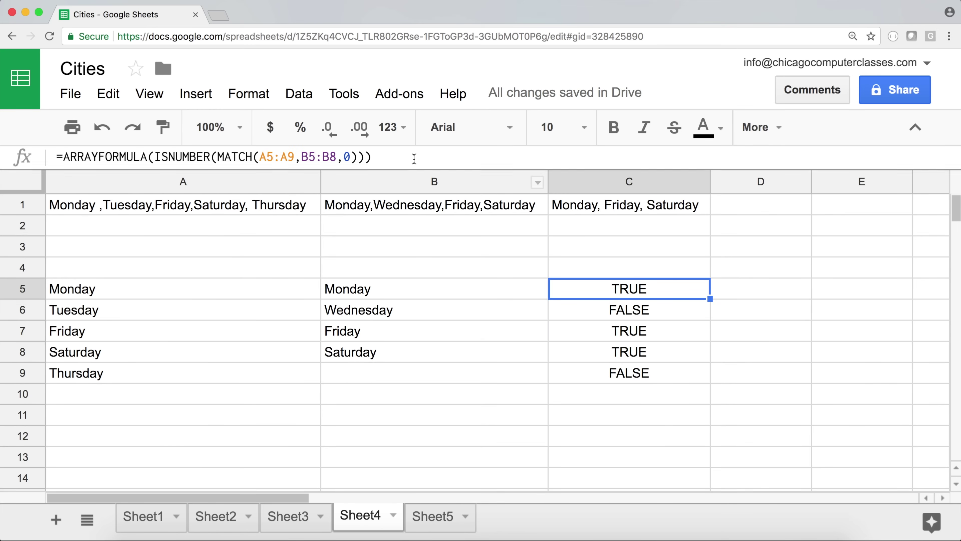
pyautogui.doubleClick(602, 284)
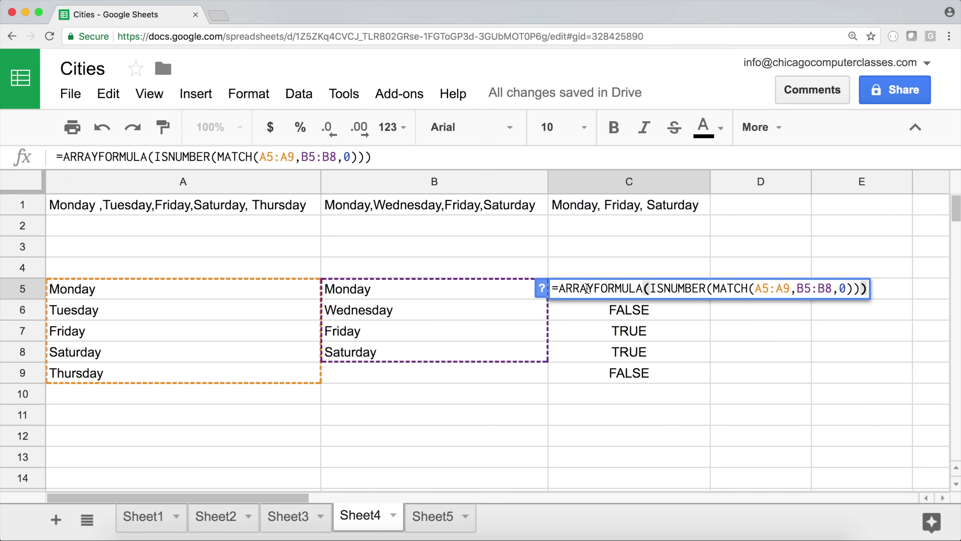
pyautogui.click(559, 289)
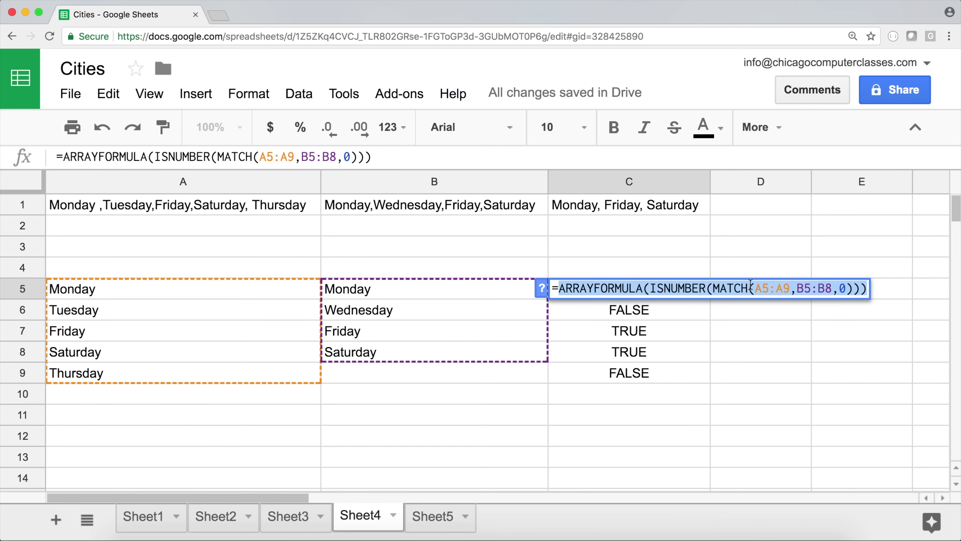
pyautogui.press('BackSpace')
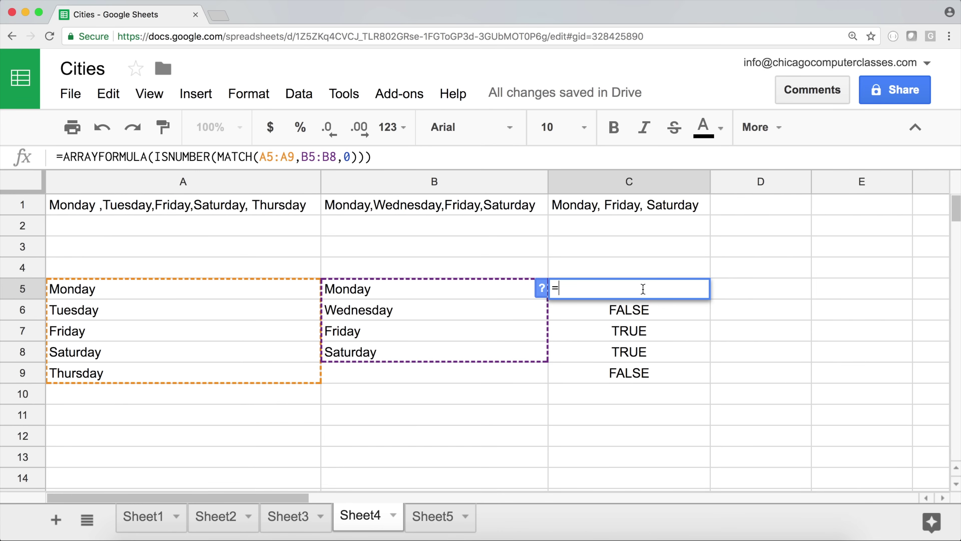
# Step: Enter =FILTER(A5:A9,ARRAYFORMULA(ISNUMBER(MATCH(A5:A9,B5:B8,0)))) in C5, giving Monday, Friday, Saturday
pyautogui.write('FILTER(')
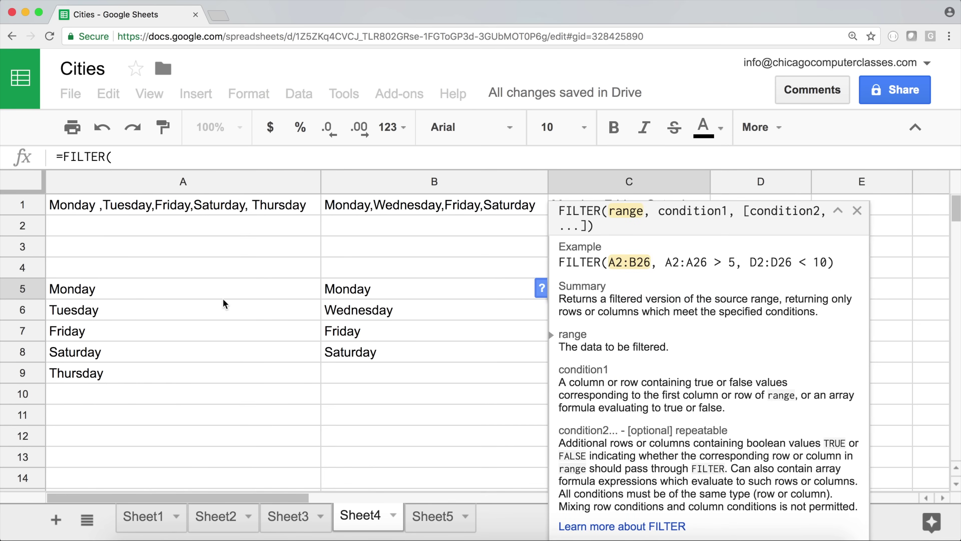
pyautogui.click(148, 294)
pyautogui.moveTo(148, 295); pyautogui.dragTo(146, 374)
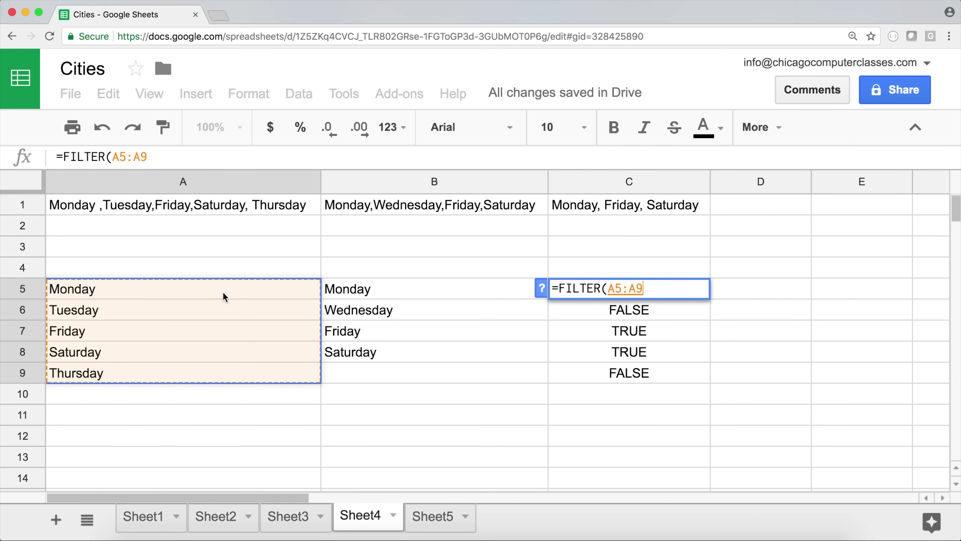
pyautogui.write(',')
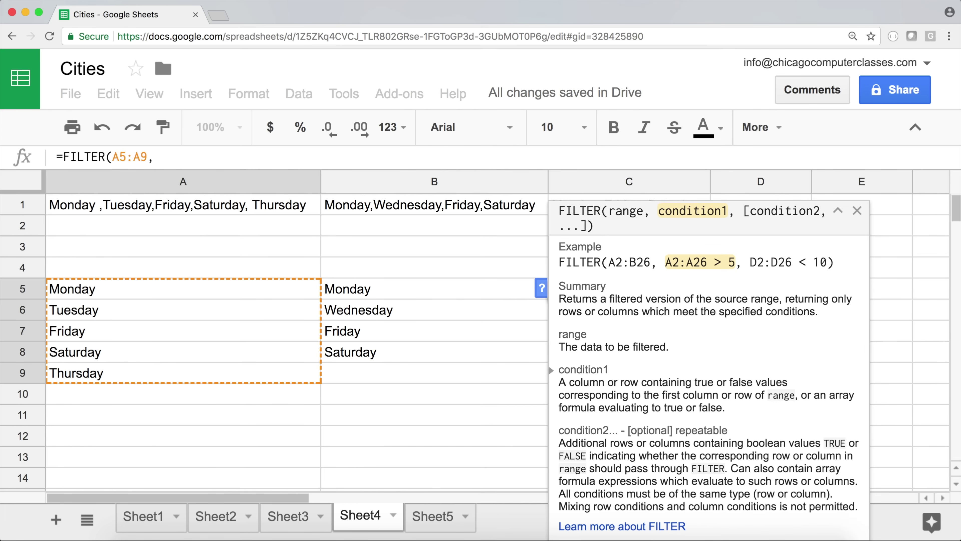
pyautogui.write('ARRAYFORMULA(ISNUMBER(MATCH(A5:A9,B5:B8,0)))')
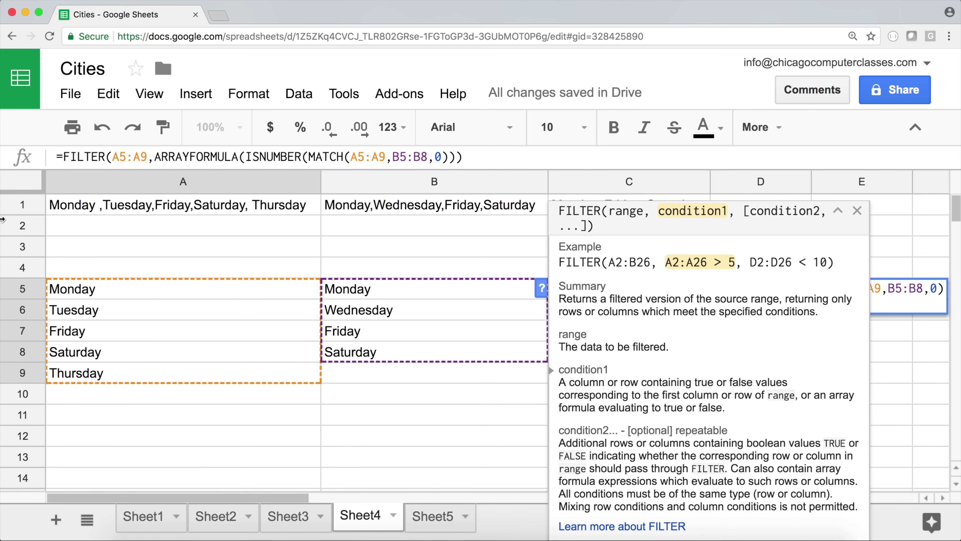
pyautogui.moveTo(155, 156); pyautogui.dragTo(490, 153)
pyautogui.click(481, 156)
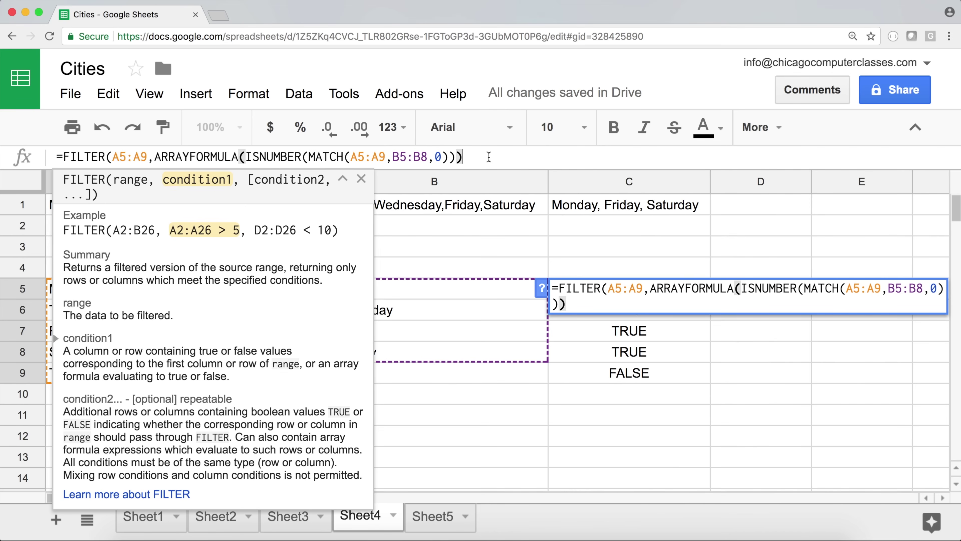
pyautogui.write(')')
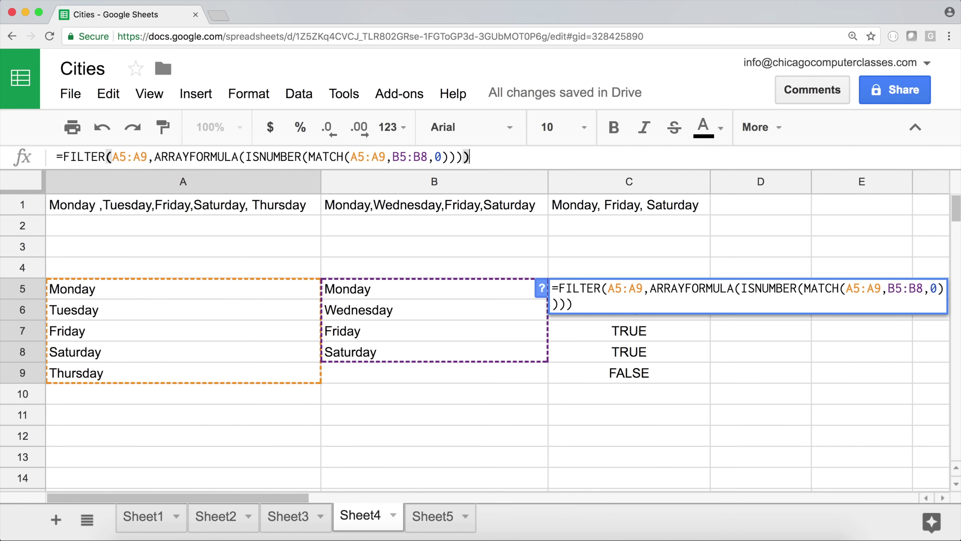
pyautogui.press('Return')
pyautogui.click(588, 291)
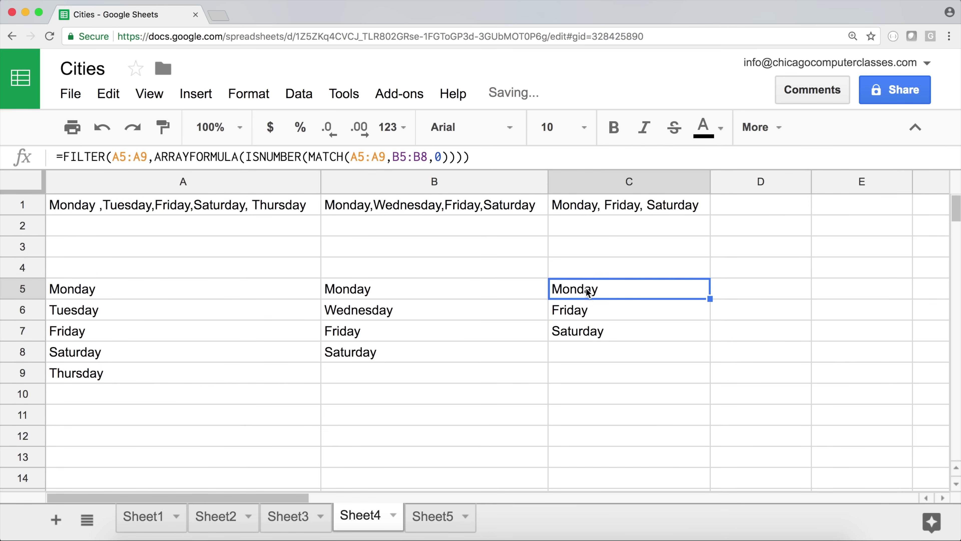
# Step: Compare the filtered days in C5:C7 with the lists in A5:A9 and B5:B8
pyautogui.click(588, 311)
pyautogui.click(593, 337)
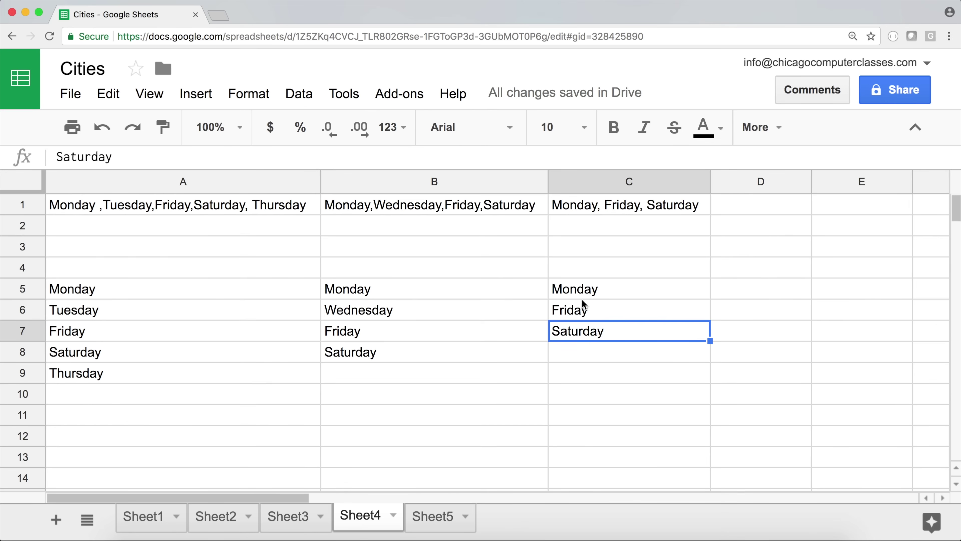
pyautogui.click(567, 289)
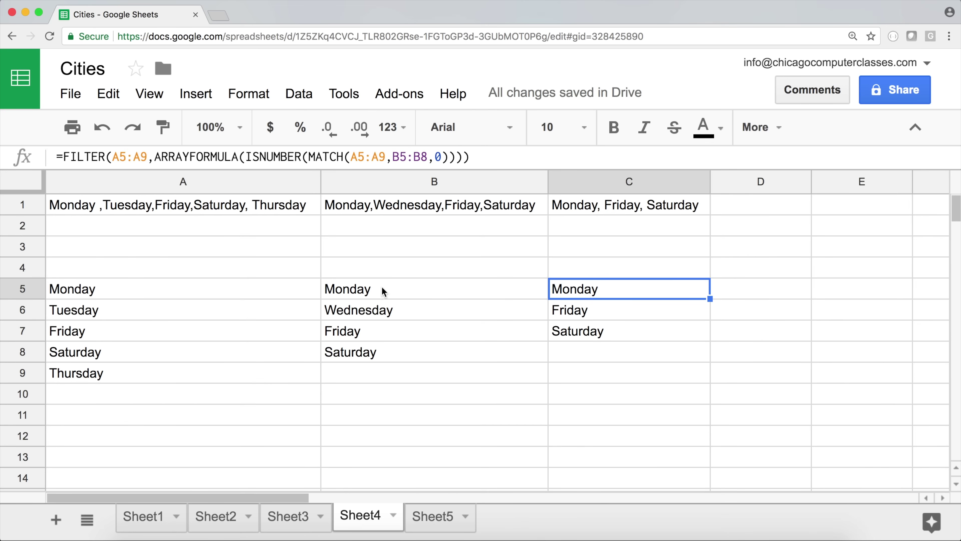
pyautogui.moveTo(601, 296); pyautogui.dragTo(596, 337)
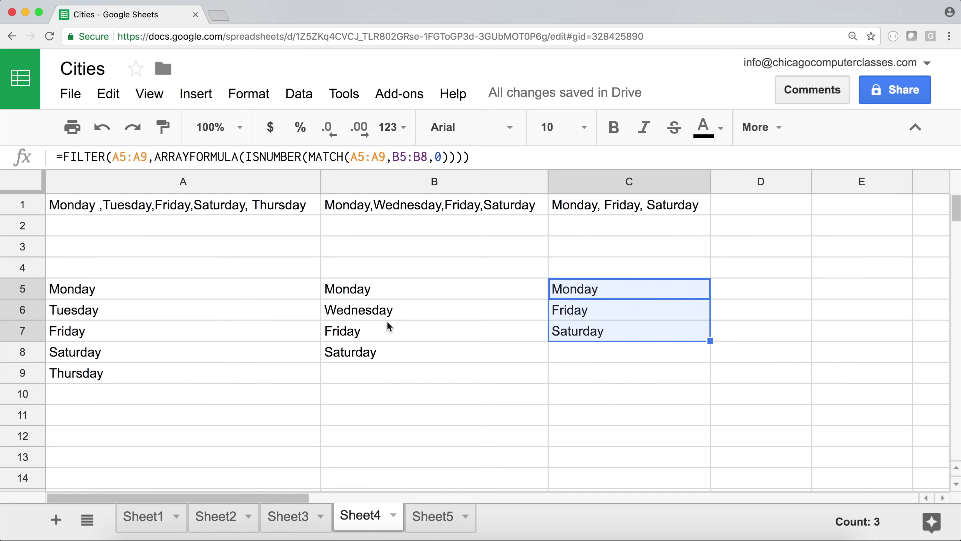
pyautogui.moveTo(218, 296); pyautogui.dragTo(213, 373)
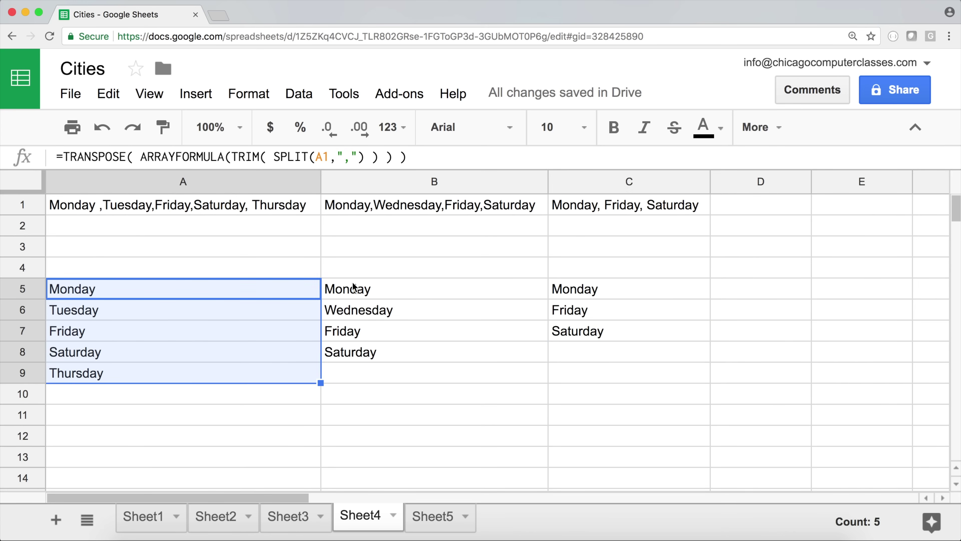
pyautogui.moveTo(380, 288); pyautogui.dragTo(375, 352)
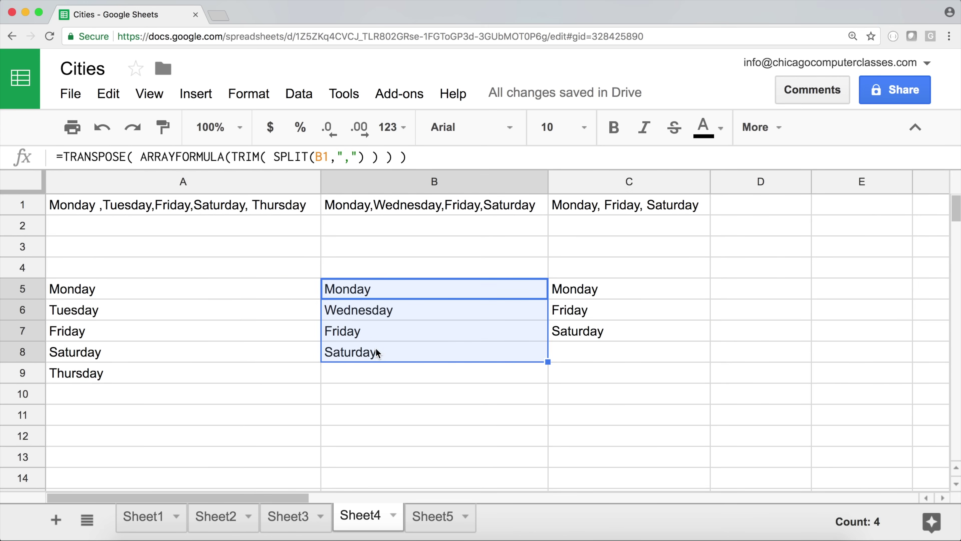
pyautogui.click(585, 288)
# Step: Locate A5:A9 in C5's FILTER, then select A5's full TRANSPOSE formula text to copy
pyautogui.doubleClick(584, 289)
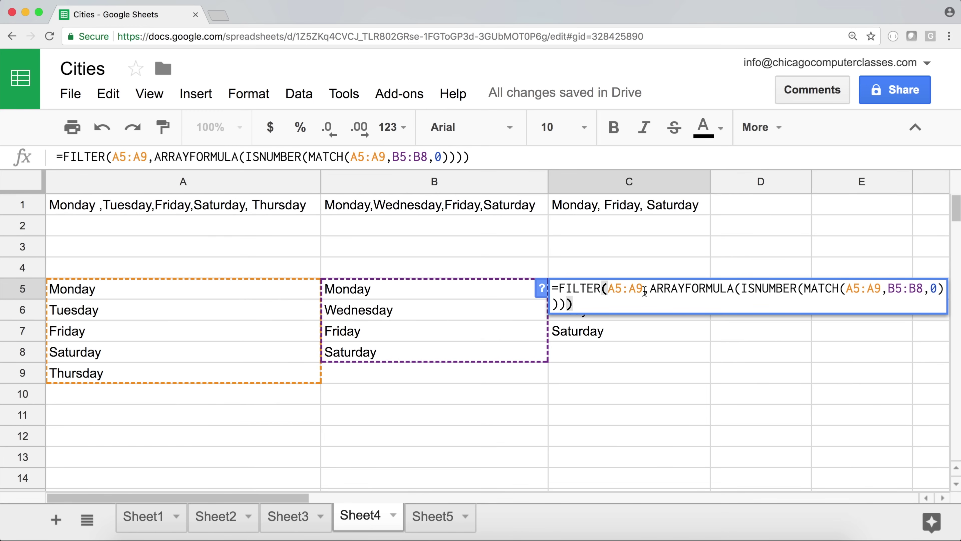
pyautogui.moveTo(642, 289); pyautogui.dragTo(608, 290)
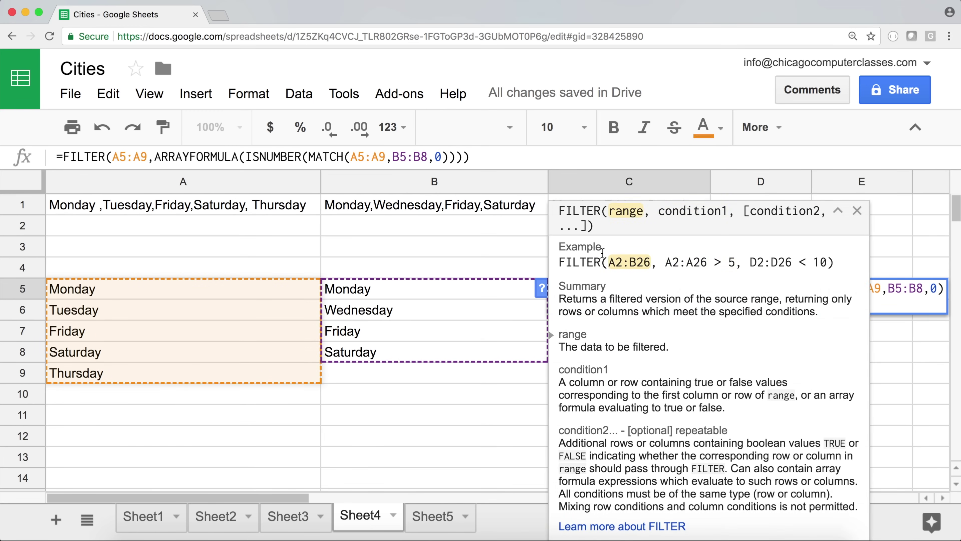
pyautogui.click(147, 157)
pyautogui.moveTo(147, 156); pyautogui.dragTo(114, 155)
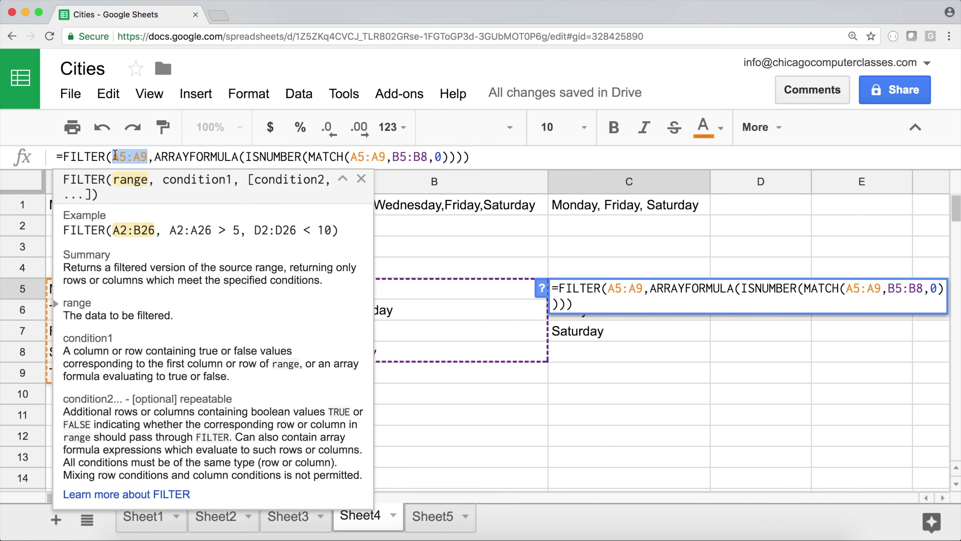
pyautogui.press('Return')
pyautogui.moveTo(147, 292); pyautogui.dragTo(141, 379)
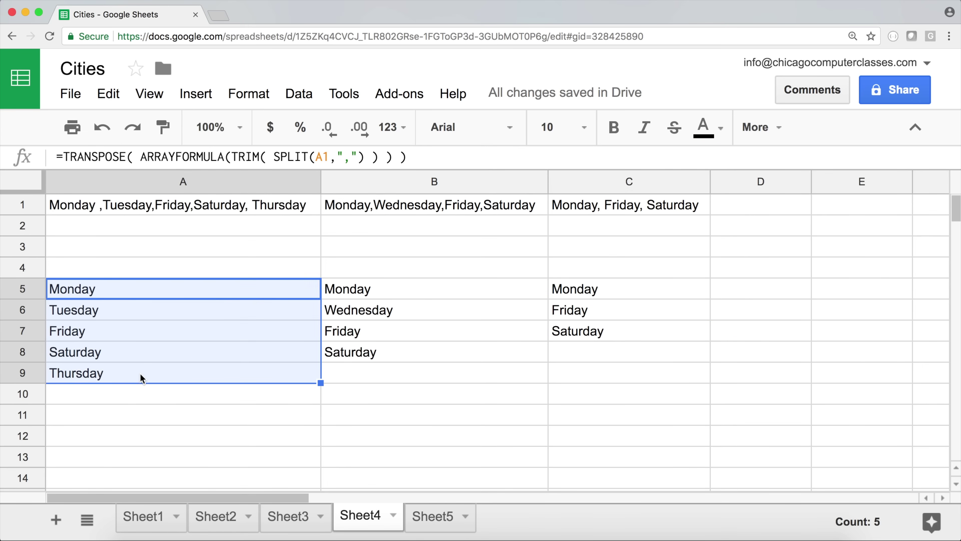
pyautogui.click(114, 291)
pyautogui.moveTo(429, 157); pyautogui.dragTo(66, 155)
pyautogui.hotkey('ctrl', 'c')
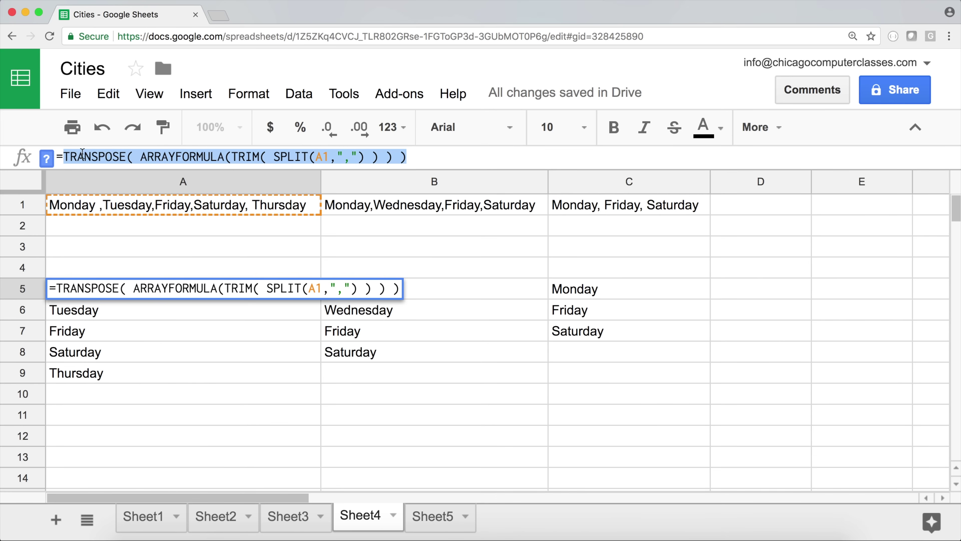
# Step: Replace A5:A9 in C5's FILTER with the pasted TRANSPOSE(ARRAYFORMULA(TRIM(SPLIT(A1,",")))) formula
pyautogui.press('Escape')
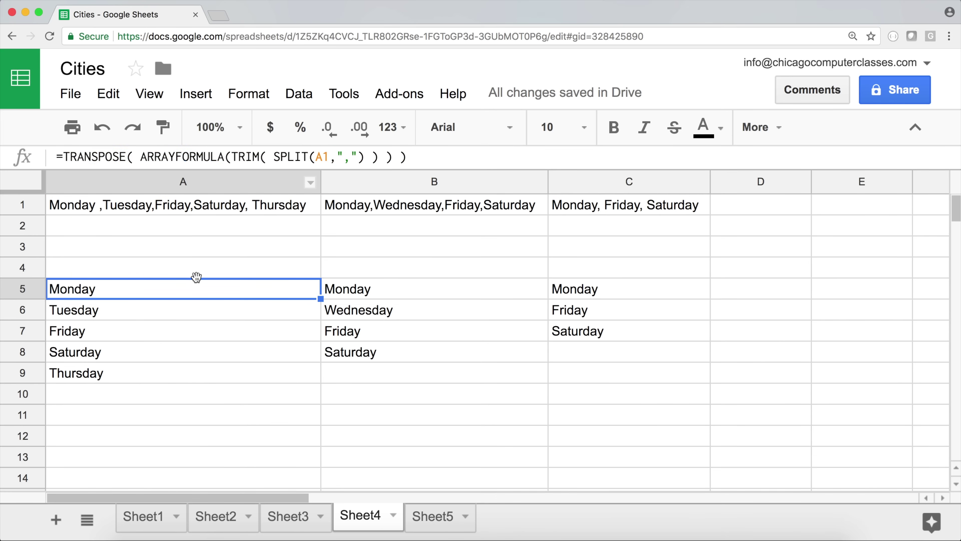
pyautogui.click(603, 287)
pyautogui.doubleClick(598, 289)
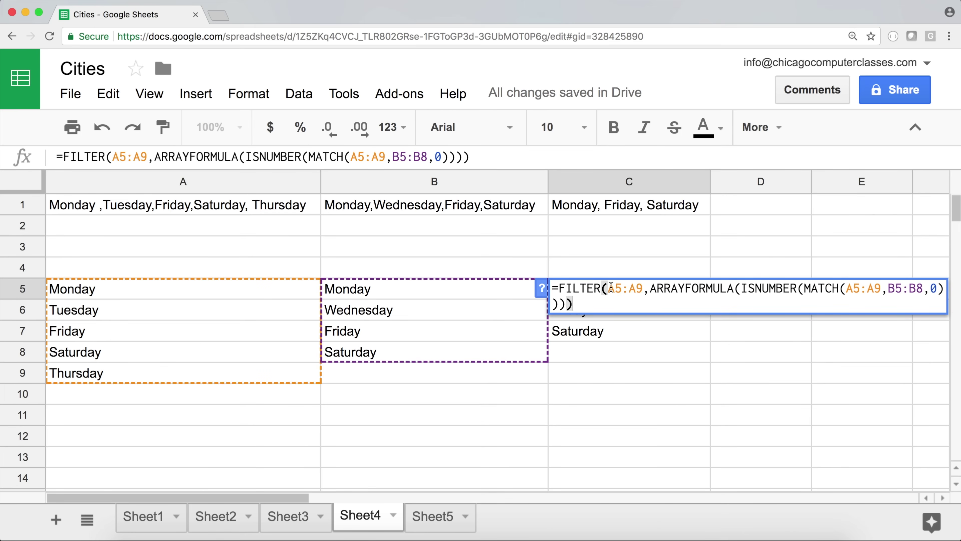
pyautogui.moveTo(644, 290); pyautogui.dragTo(610, 289)
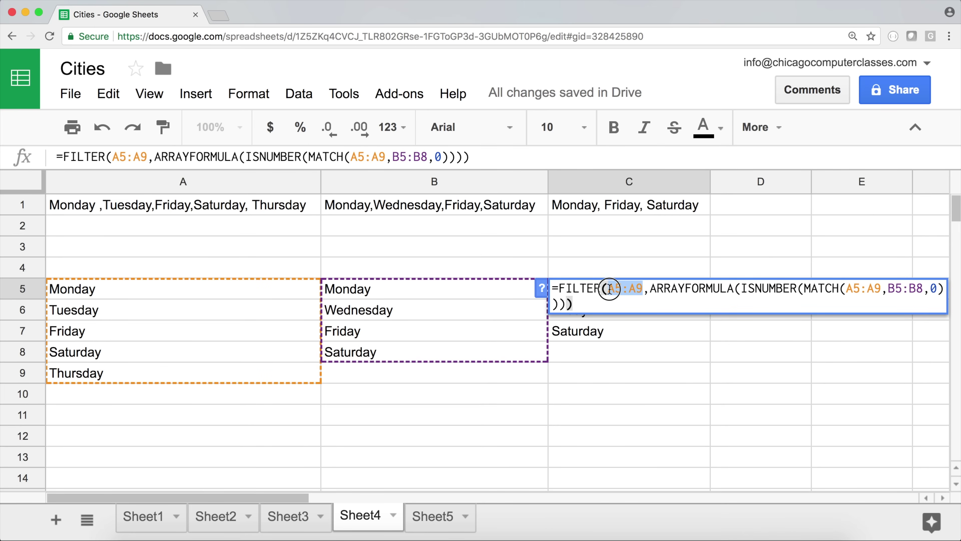
pyautogui.hotkey('ctrl', 'v')
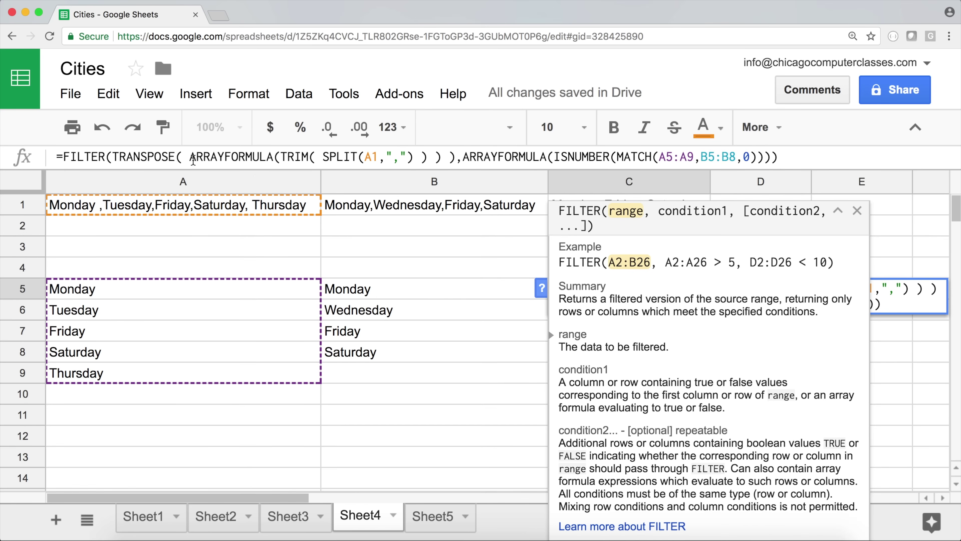
pyautogui.press('Return')
pyautogui.click(610, 297)
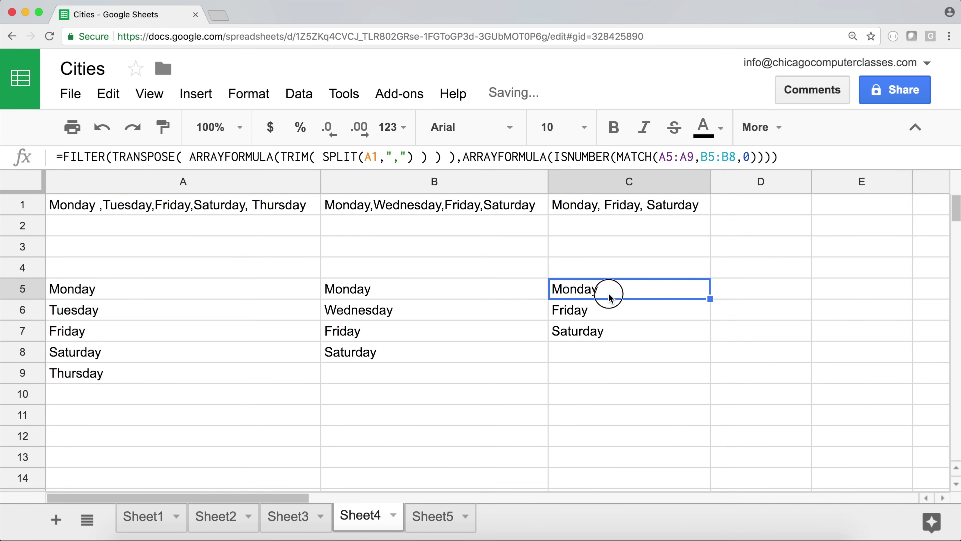
pyautogui.doubleClick(609, 297)
# Step: In C5's MATCH, replace the A5:A9 lookup with the pasted inline TRANSPOSE/TRIM/SPLIT of A1
pyautogui.moveTo(764, 305); pyautogui.dragTo(791, 305)
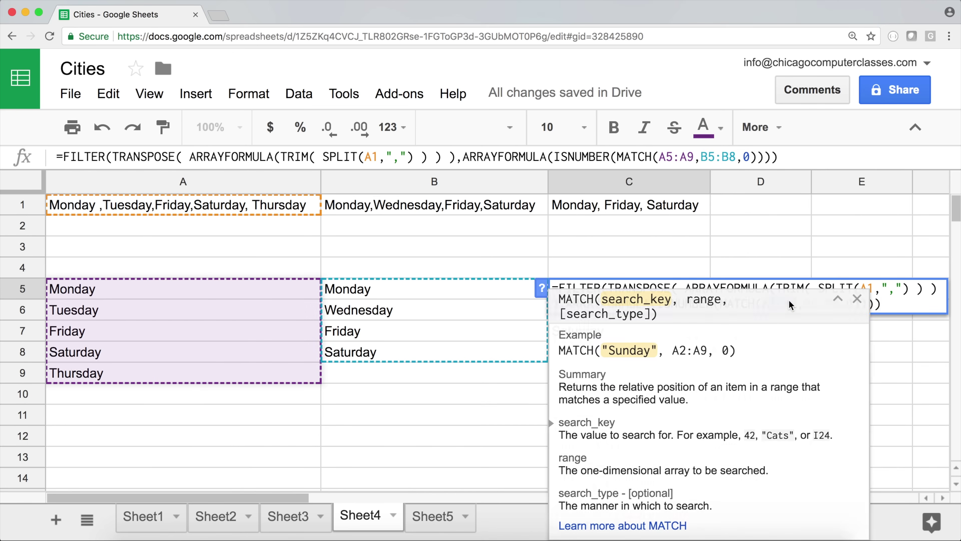
pyautogui.press('BackSpace')
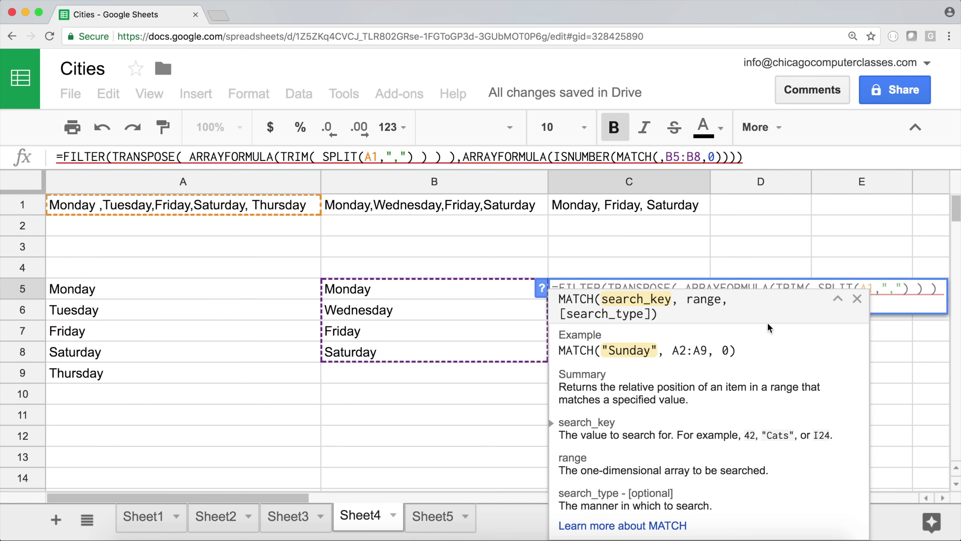
pyautogui.click(839, 301)
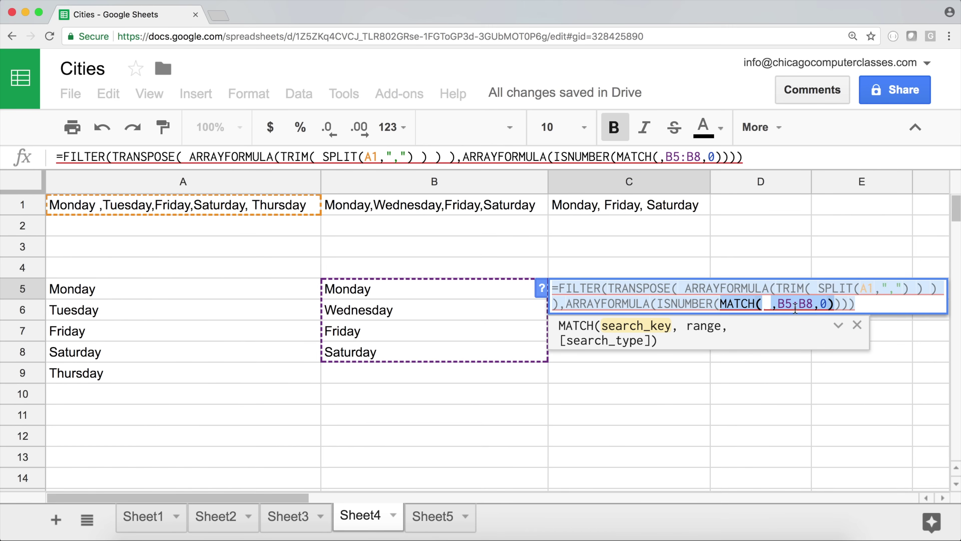
pyautogui.click(776, 302)
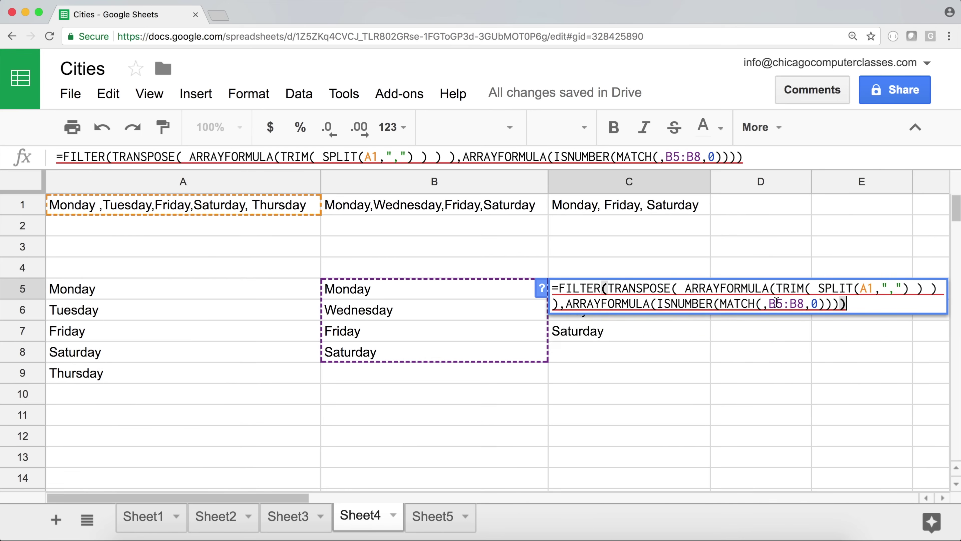
pyautogui.click(764, 303)
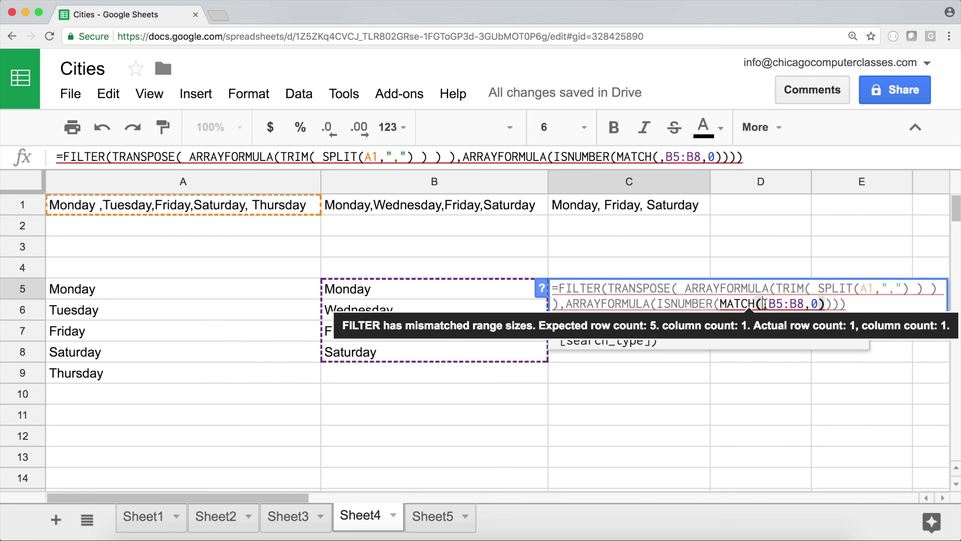
pyautogui.press('super+v')
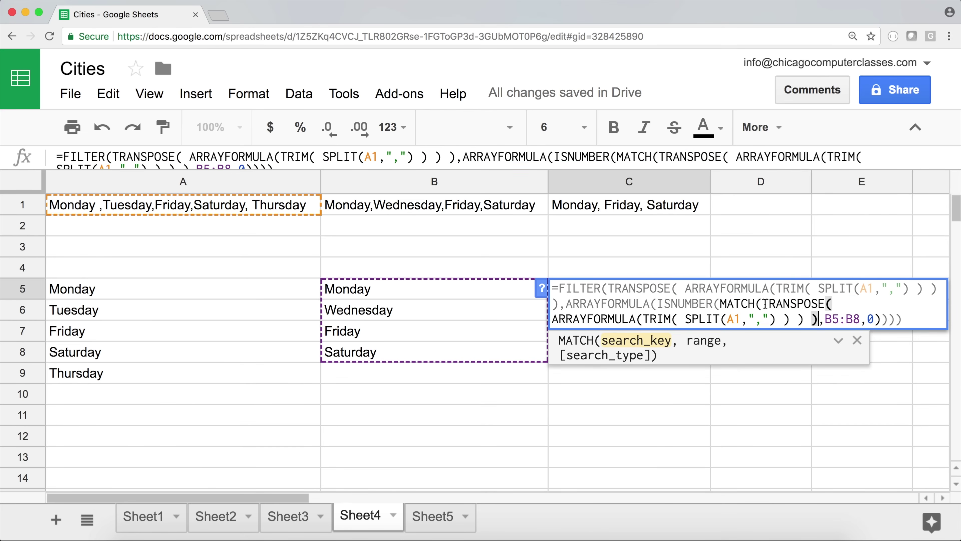
pyautogui.press('Return')
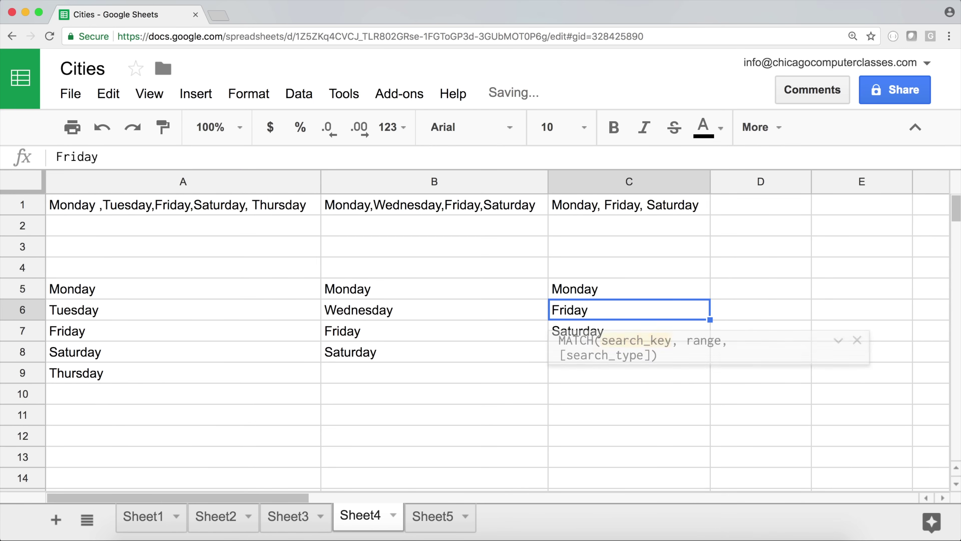
# Step: Reopen C5's formula, check its B5:B8 range, and recommit it, still returning Monday, Friday, Saturday
pyautogui.click(645, 290)
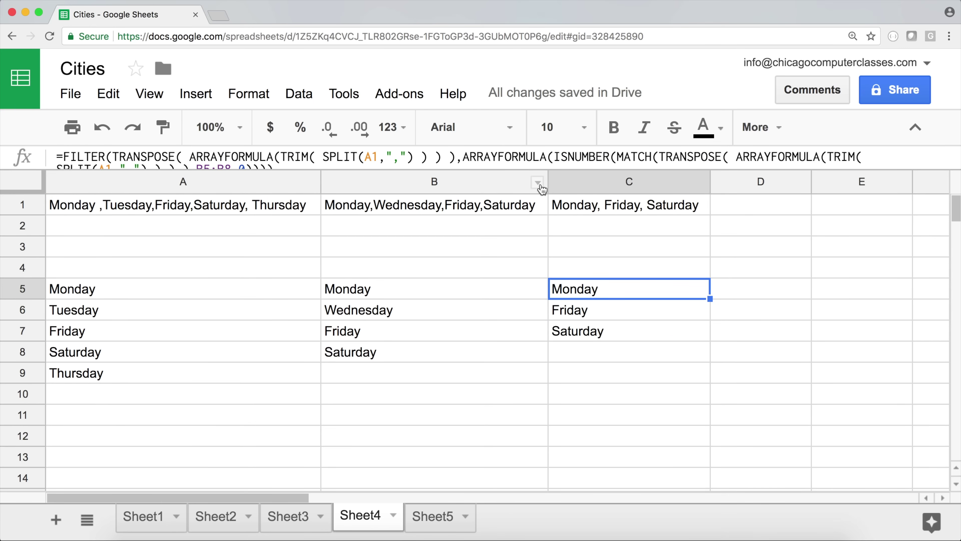
pyautogui.doubleClick(582, 289)
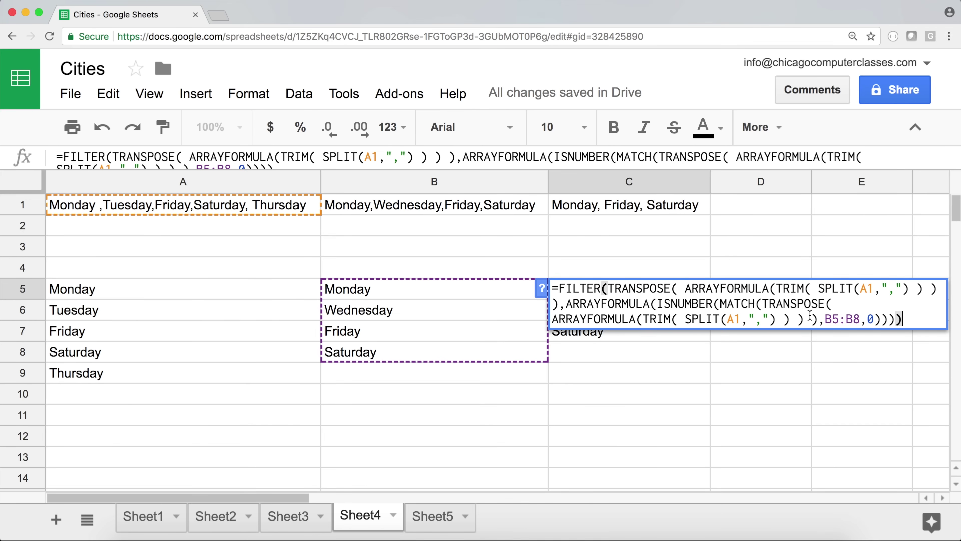
pyautogui.moveTo(827, 321); pyautogui.dragTo(858, 320)
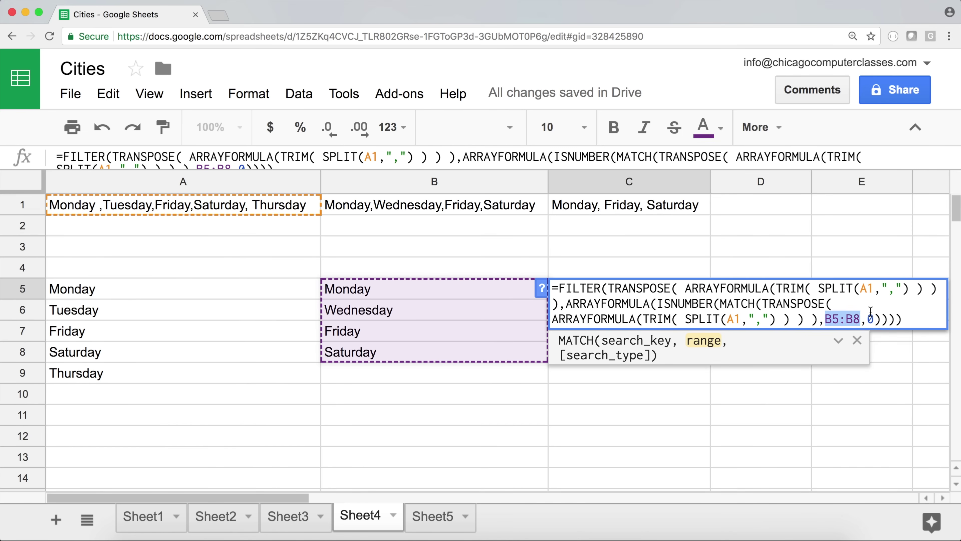
pyautogui.press('Return')
# Step: Copy the TRANSPOSE(ARRAYFORMULA(TRIM(SPLIT(B1,",")))) expression from B5's formula
pyautogui.click(397, 297)
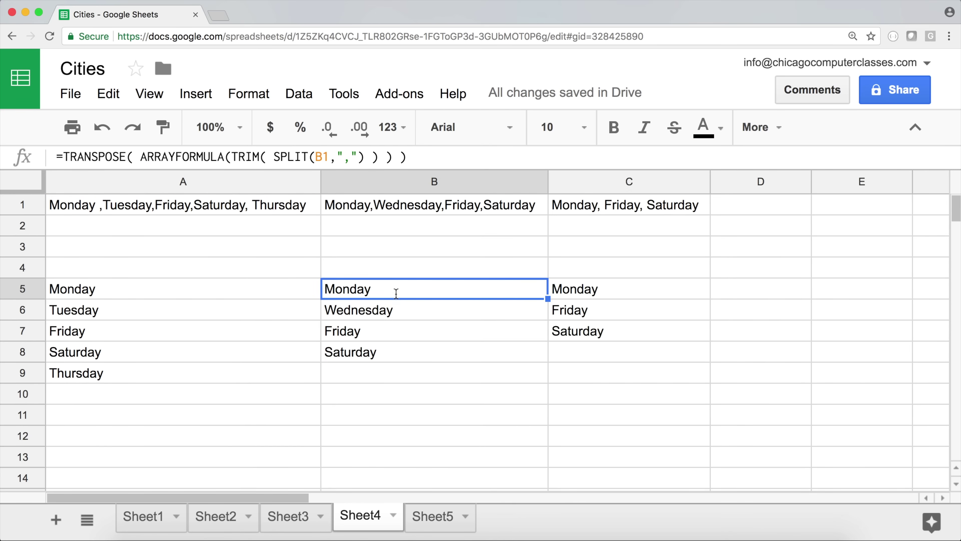
pyautogui.doubleClick(375, 288)
pyautogui.moveTo(331, 289); pyautogui.dragTo(688, 295)
pyautogui.hotkey('ctrl', 'c')
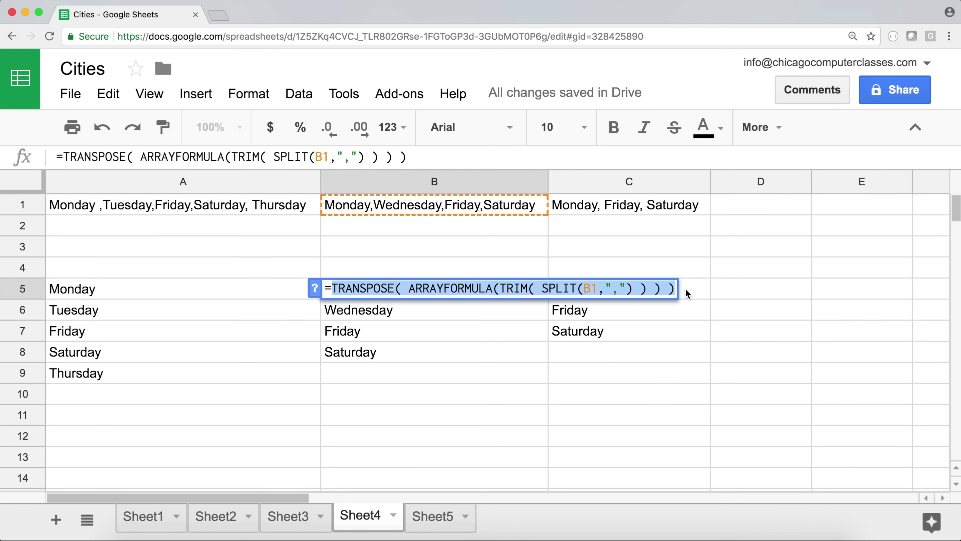
pyautogui.press('Escape')
# Step: Replace the B5:B8 range in C5's formula with the copied B1 expression
pyautogui.click(629, 293)
pyautogui.doubleClick(630, 293)
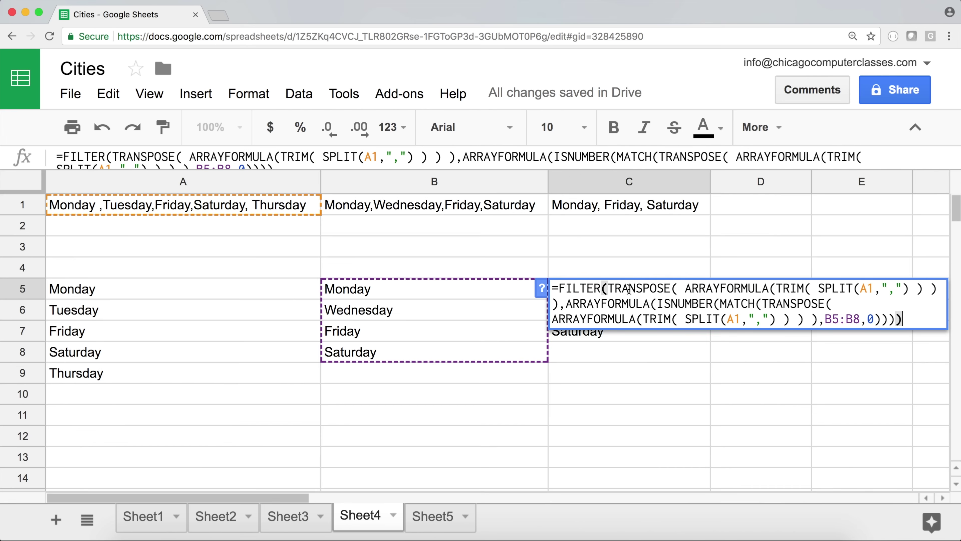
pyautogui.click(829, 319)
pyautogui.moveTo(829, 319); pyautogui.dragTo(859, 321)
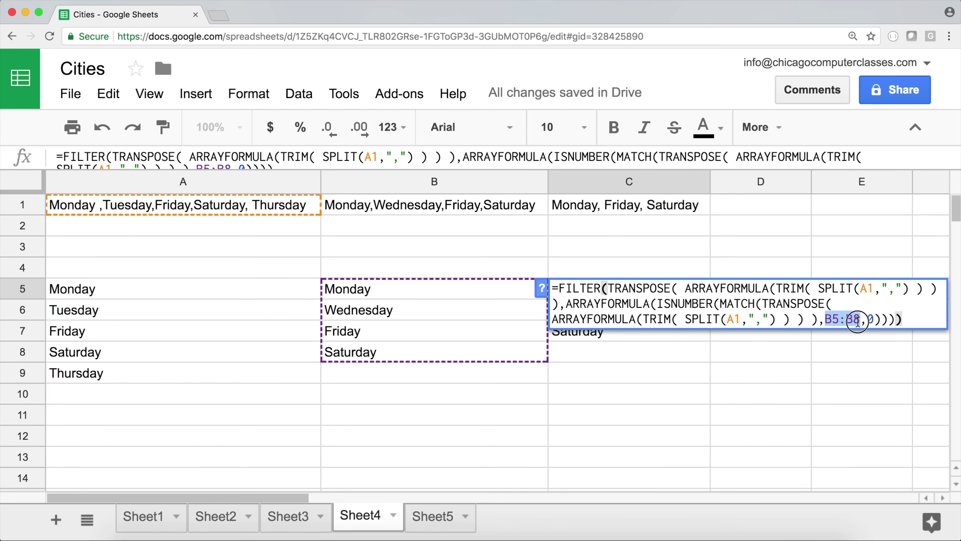
pyautogui.press('BackSpace')
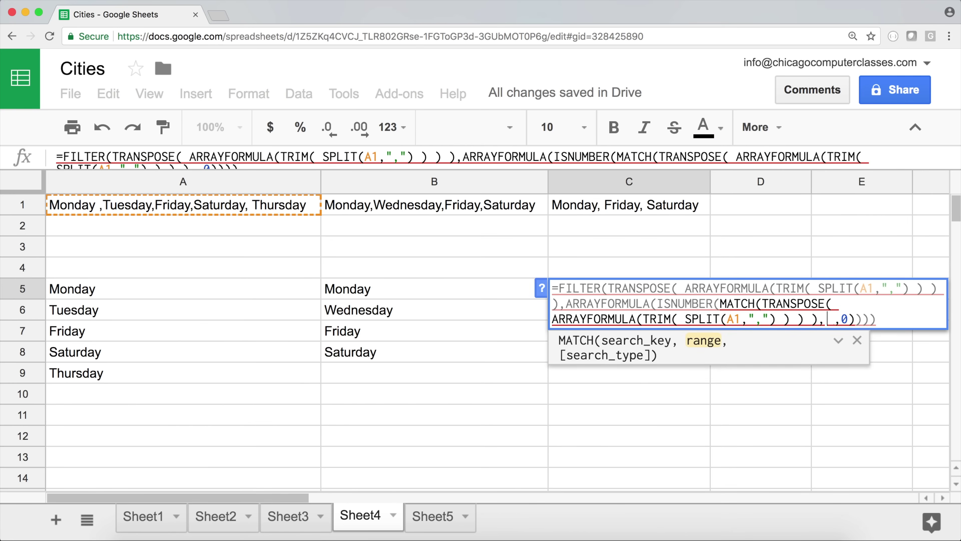
pyautogui.hotkey('ctrl', 'v')
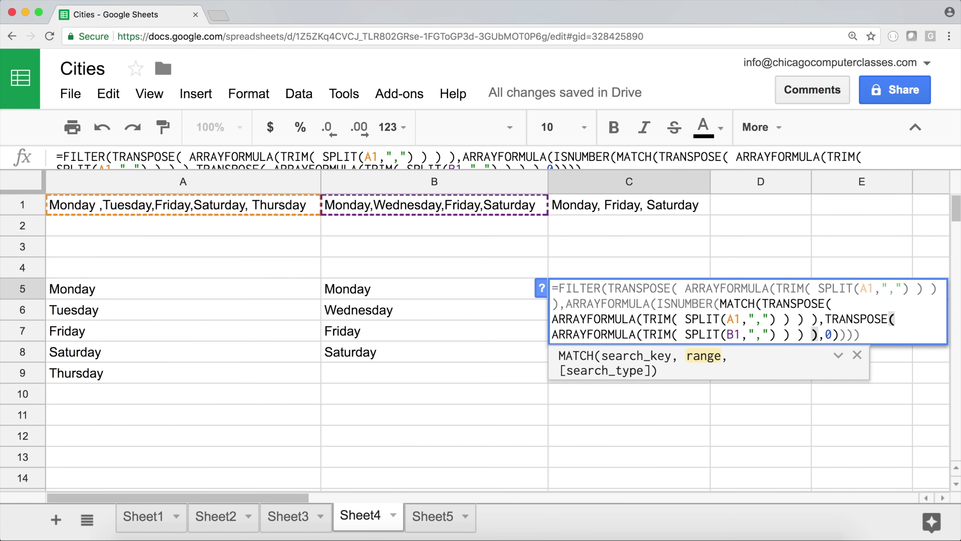
pyautogui.press('Return')
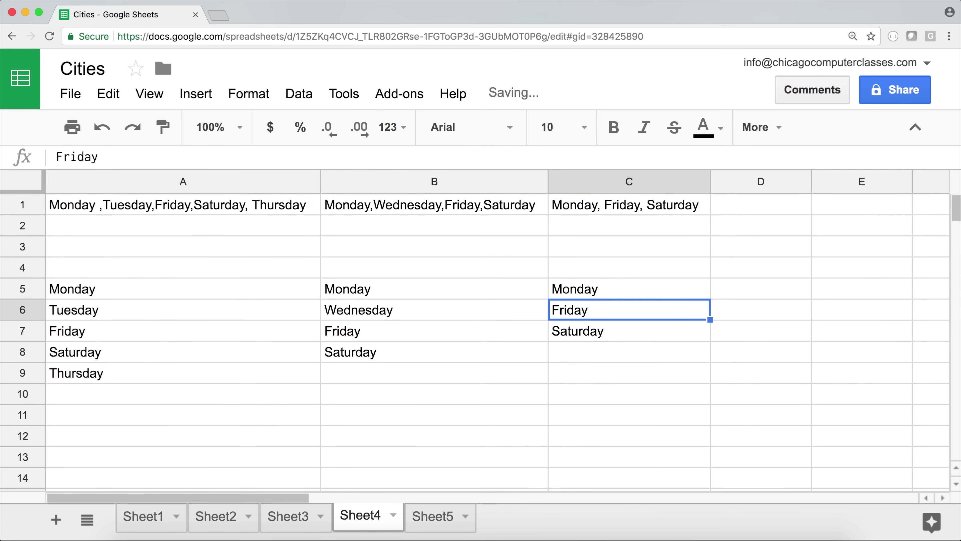
pyautogui.click(596, 292)
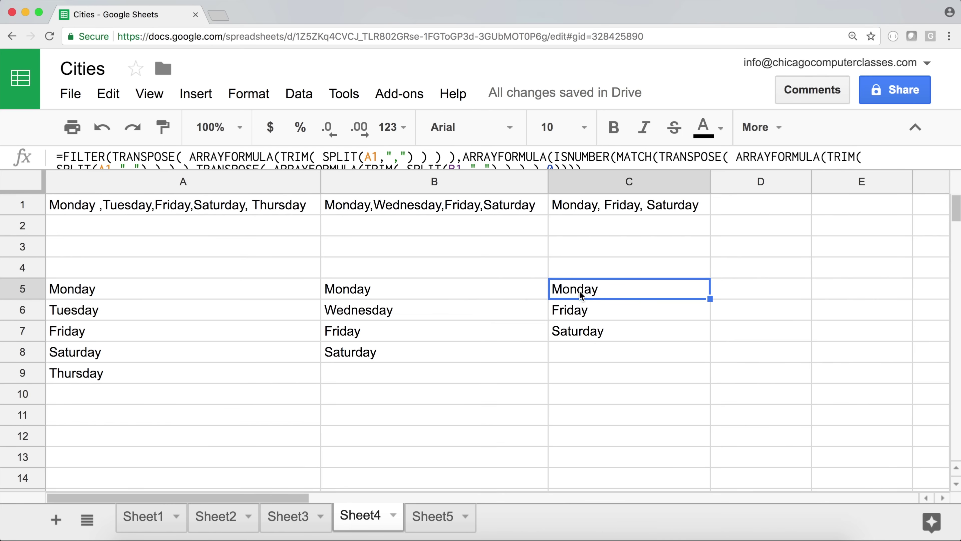
# Step: Clear the helper day lists in A5:B9, then review A1, B1 and C5
pyautogui.moveTo(261, 295); pyautogui.dragTo(359, 379)
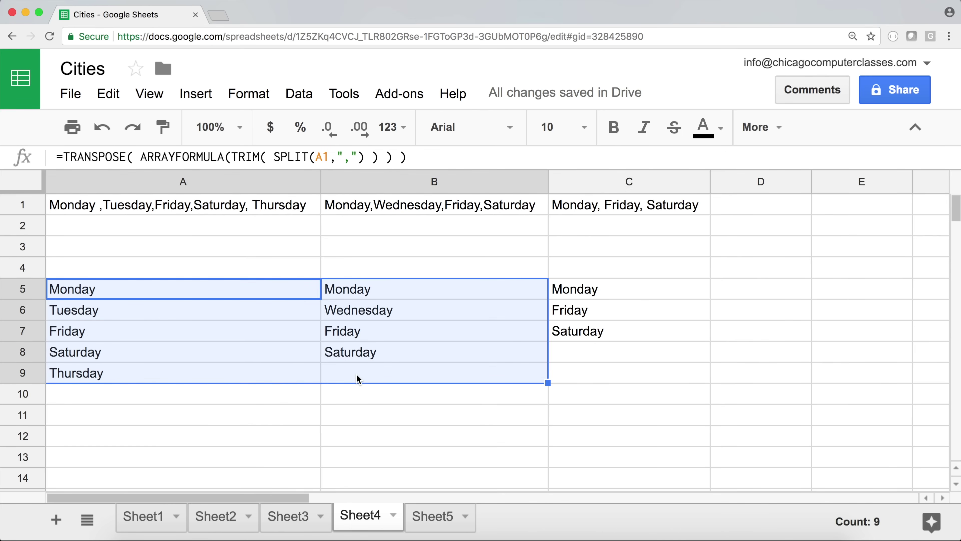
pyautogui.press('Delete')
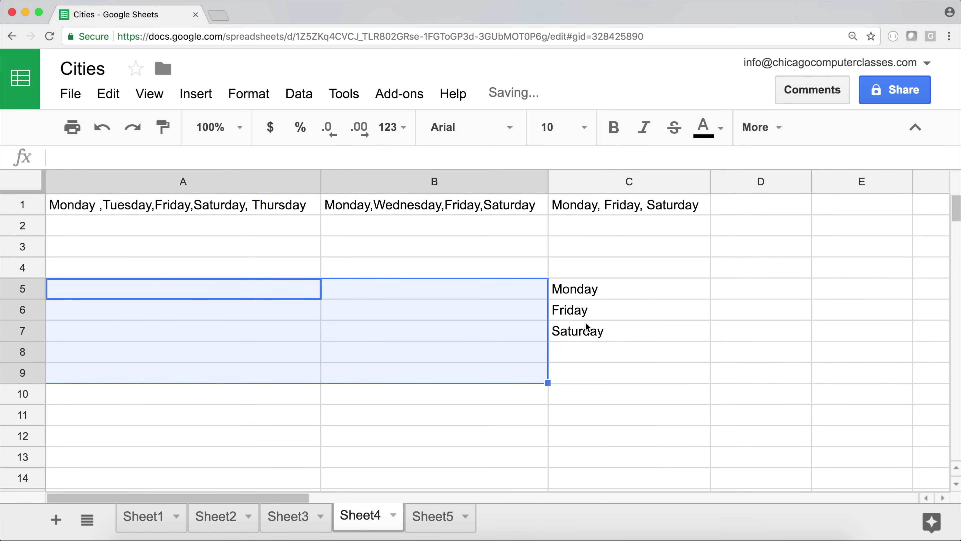
pyautogui.click(590, 297)
pyautogui.click(244, 210)
pyautogui.click(359, 205)
pyautogui.click(274, 207)
pyautogui.click(333, 205)
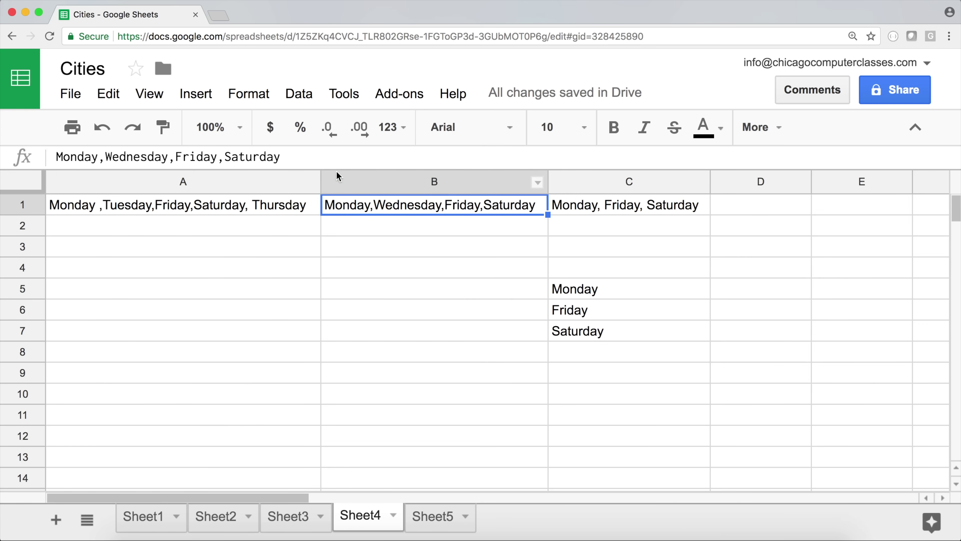
# Step: Enlarge the formula bar and compare C5's results in C5:C7 against C1
pyautogui.moveTo(333, 170); pyautogui.dragTo(333, 187)
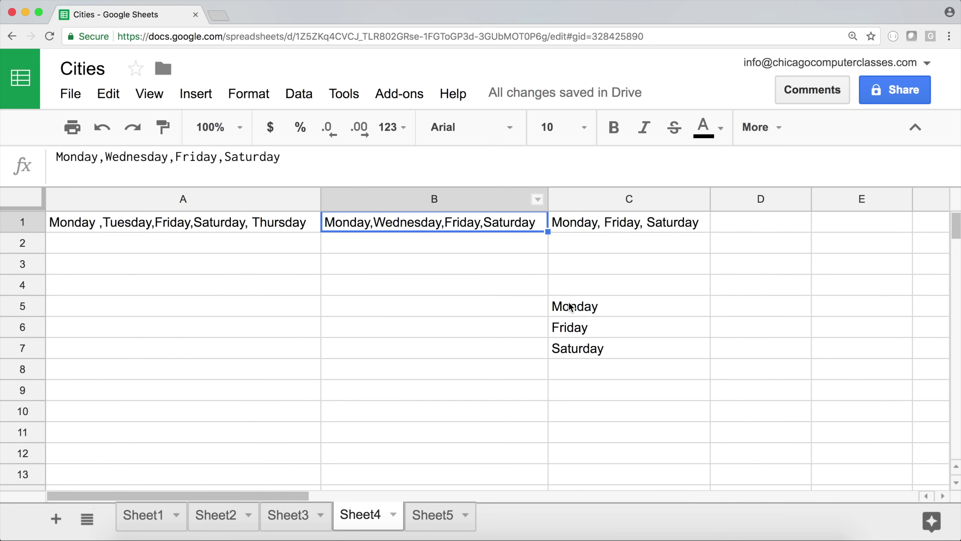
pyautogui.click(570, 307)
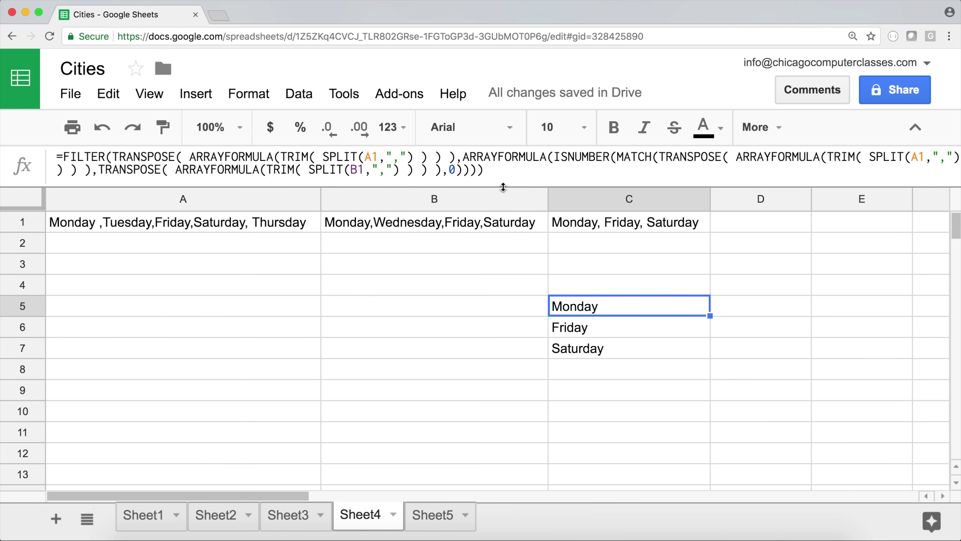
pyautogui.moveTo(503, 187); pyautogui.dragTo(503, 193)
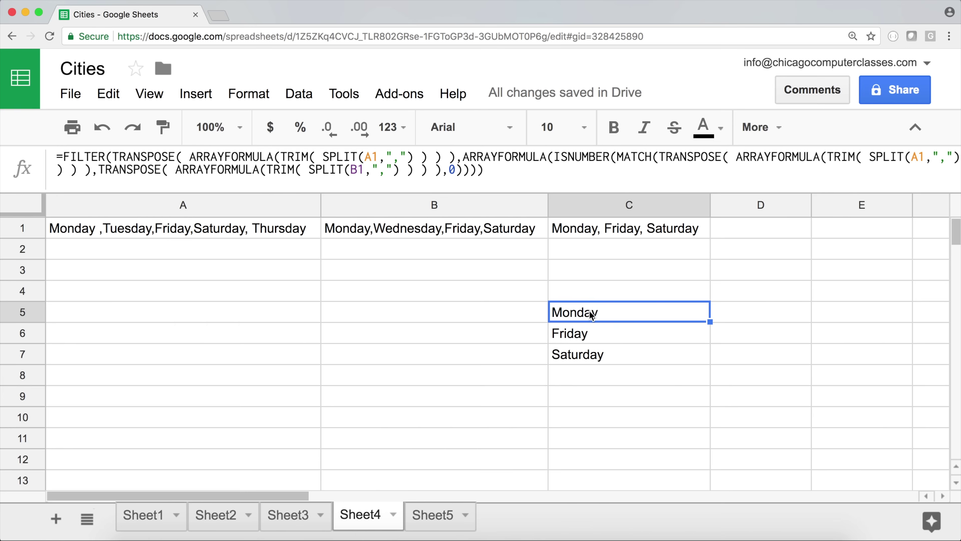
pyautogui.moveTo(579, 313); pyautogui.dragTo(576, 355)
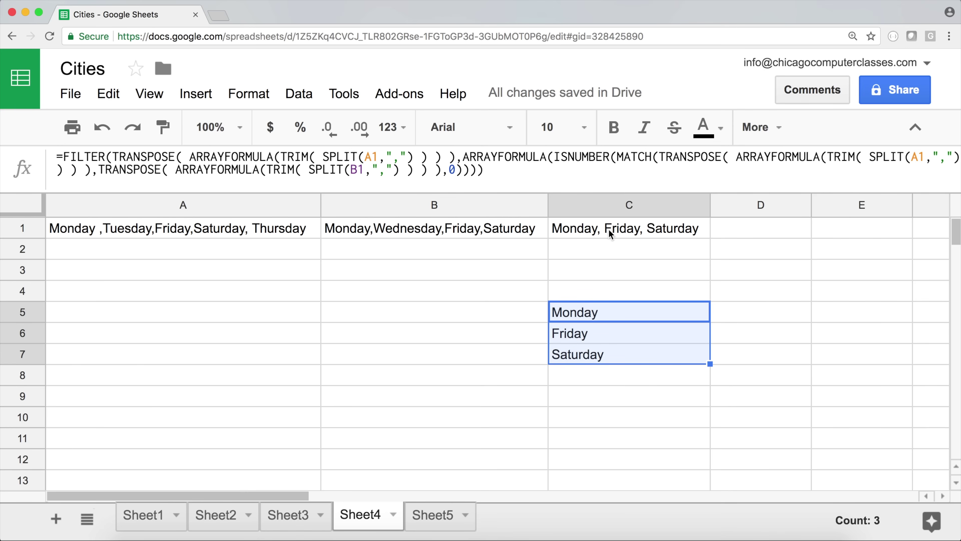
pyautogui.click(571, 229)
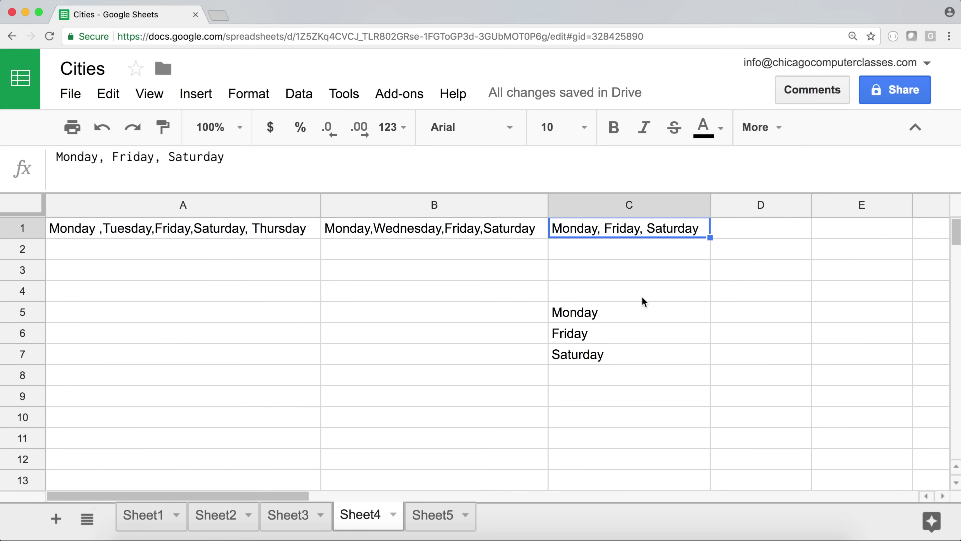
# Step: Remove C5's FILTER formula, leaving only the equals sign
pyautogui.click(576, 317)
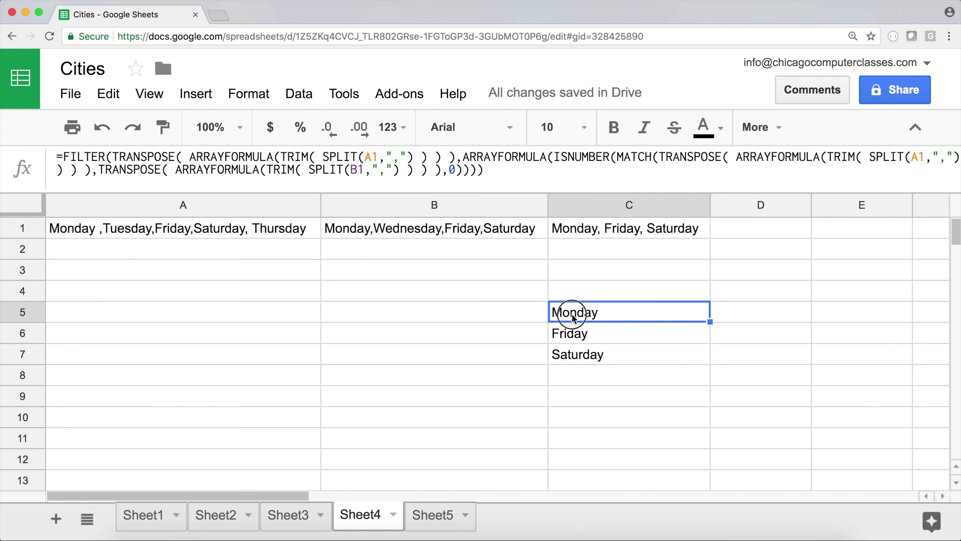
pyautogui.doubleClick(576, 316)
pyautogui.moveTo(554, 313); pyautogui.dragTo(906, 362)
pyautogui.press('super+c')
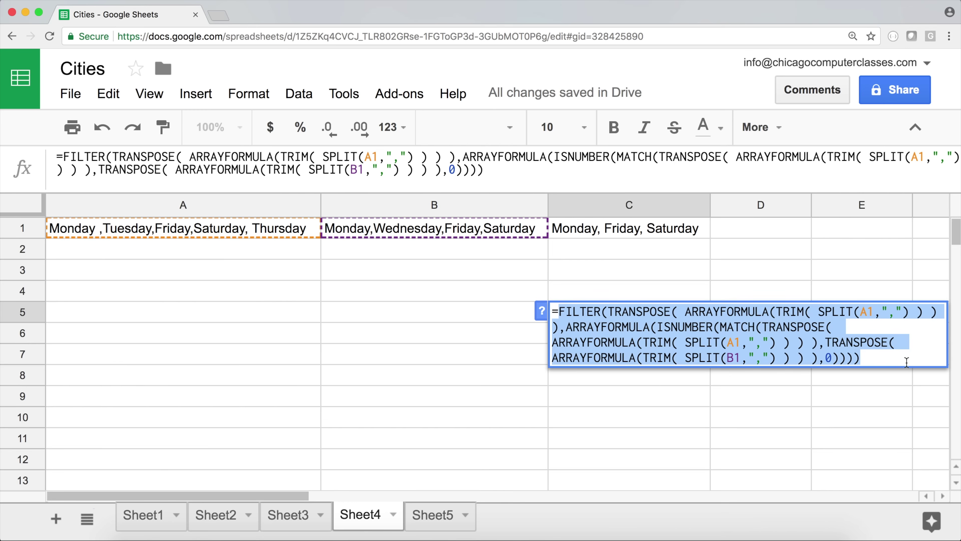
pyautogui.press('BackSpace')
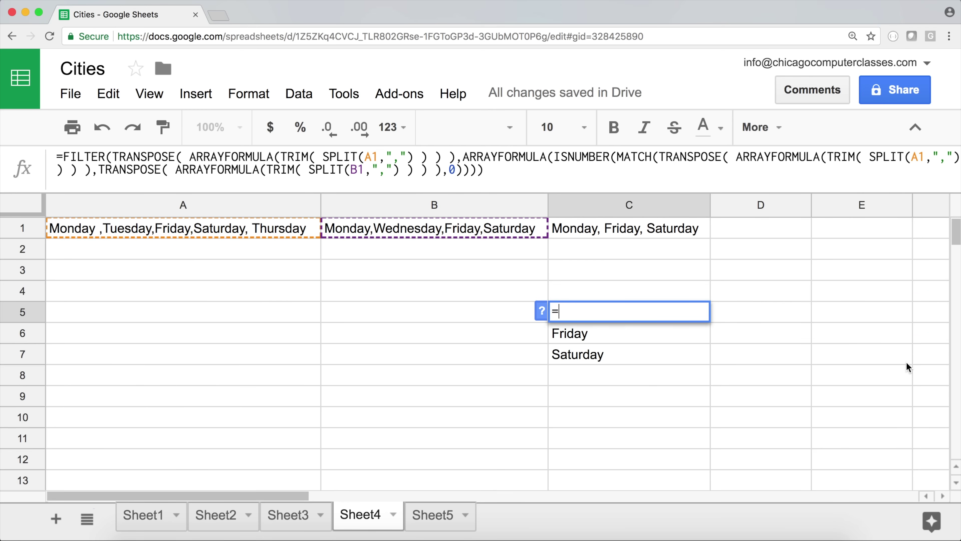
# Step: Wrap the FILTER formula in JOIN(",", …) so C5 returns "Monday,Friday,Saturday"
pyautogui.write('JOI')
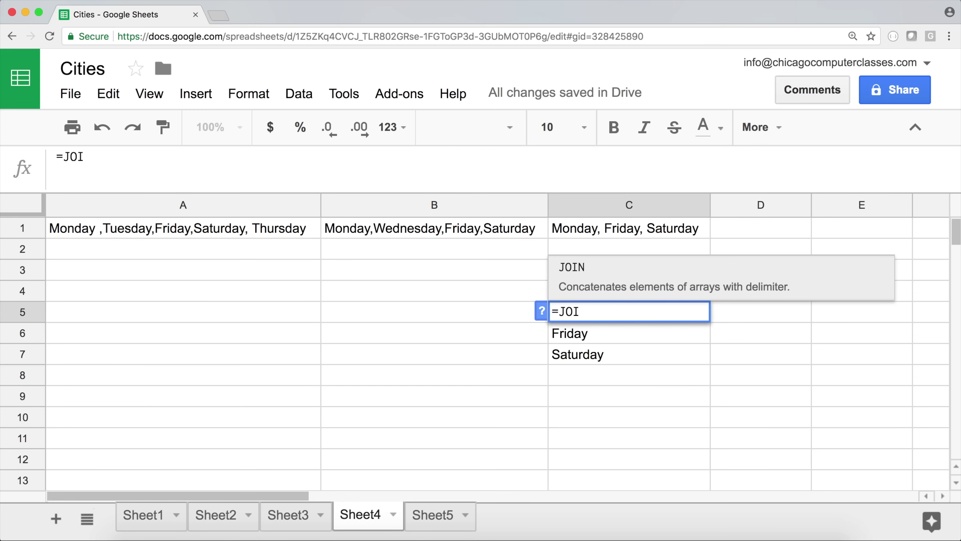
pyautogui.write('N(')
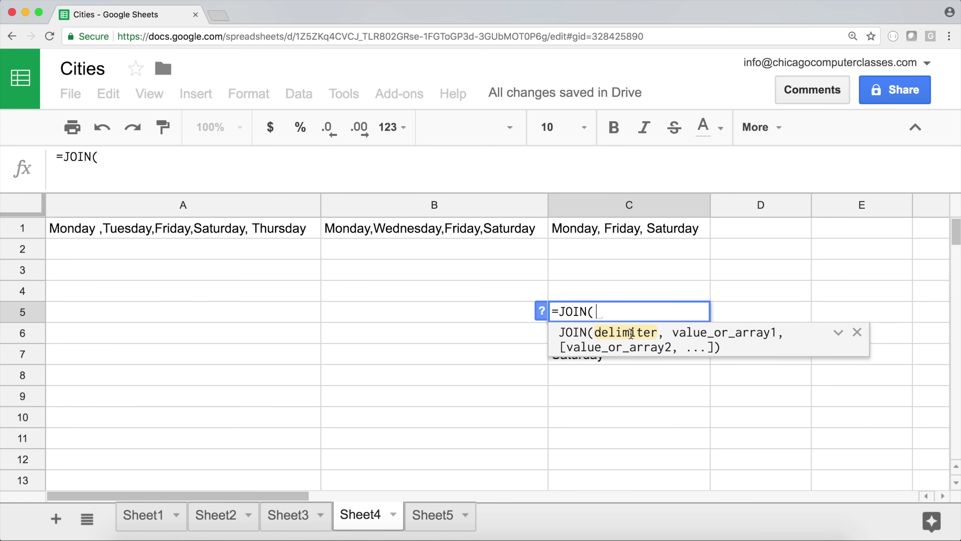
pyautogui.write('"')
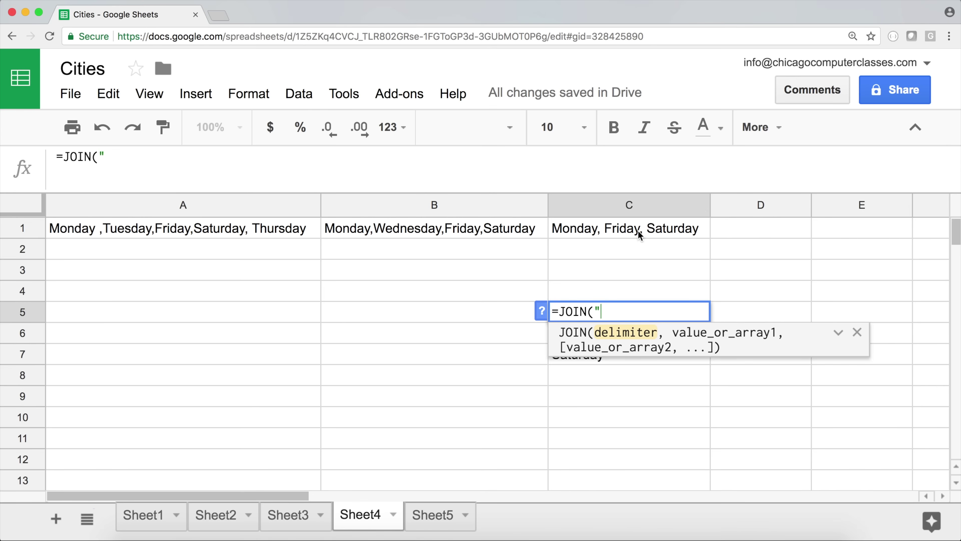
pyautogui.write(',')
pyautogui.click(616, 312)
pyautogui.press('BackSpace')
pyautogui.write(',",')
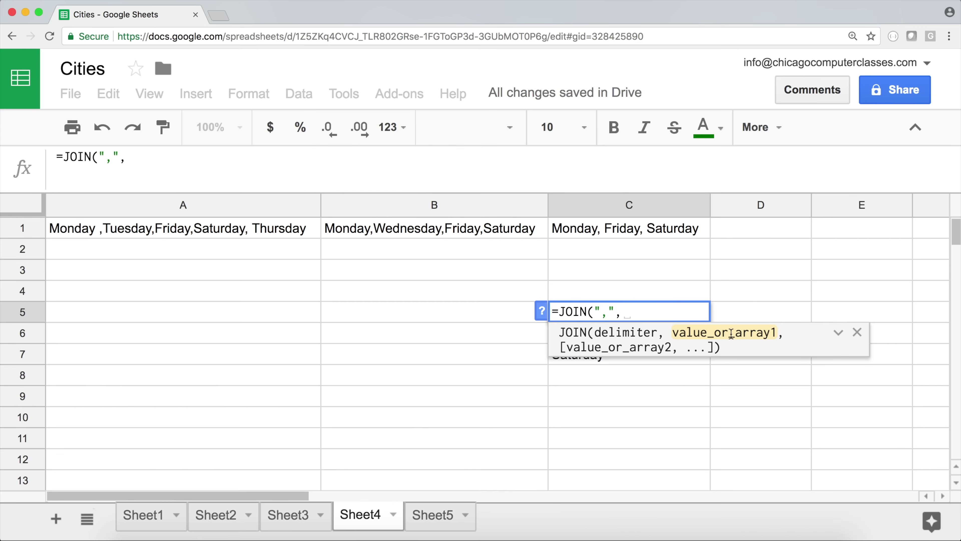
pyautogui.press('super+v')
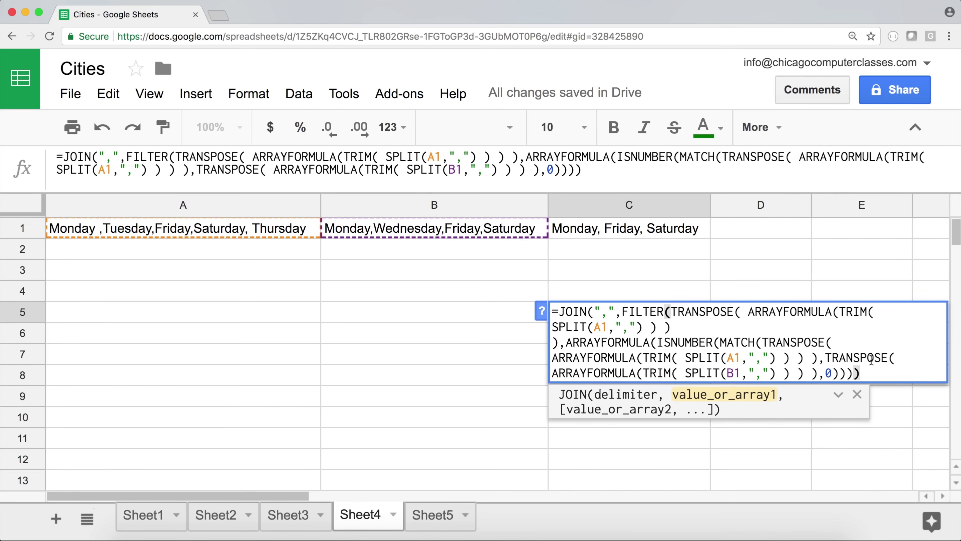
pyautogui.press('super+b')
pyautogui.write(')')
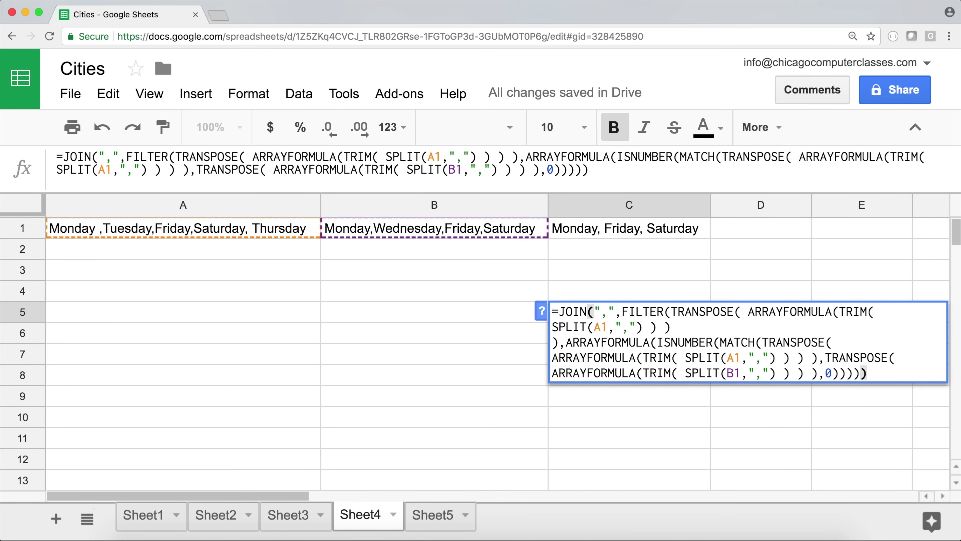
pyautogui.press('Return')
pyautogui.click(631, 315)
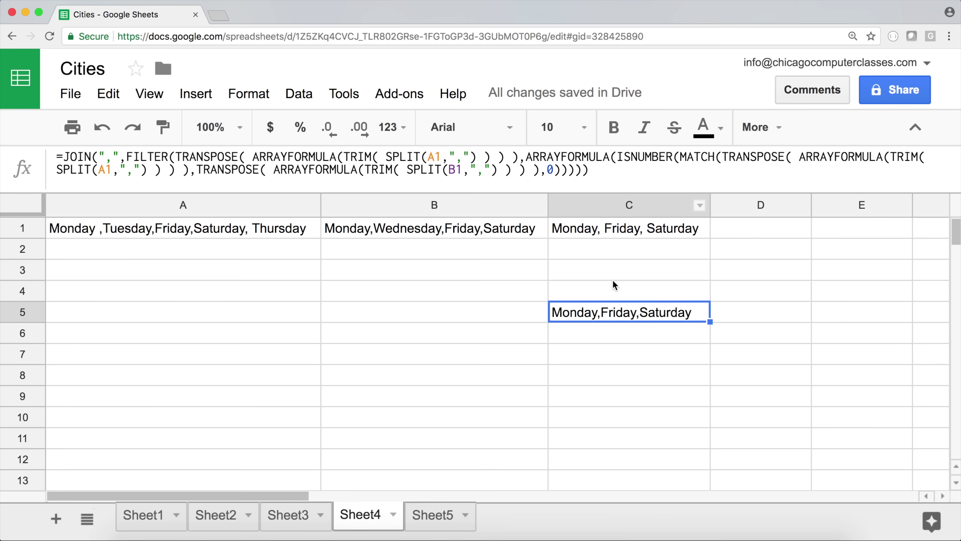
# Step: Move C5's JOIN formula into C1
pyautogui.press('super+c')
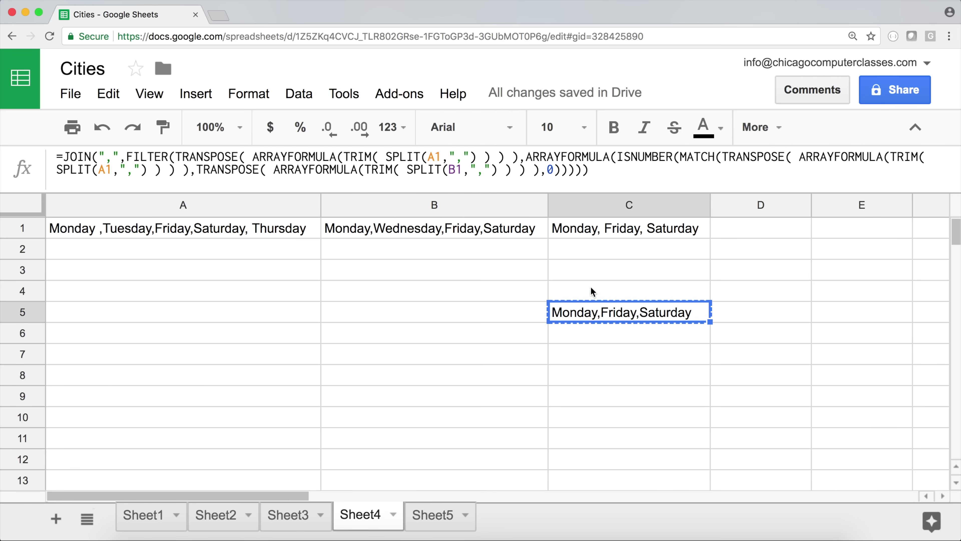
pyautogui.click(586, 229)
pyautogui.press('super+v')
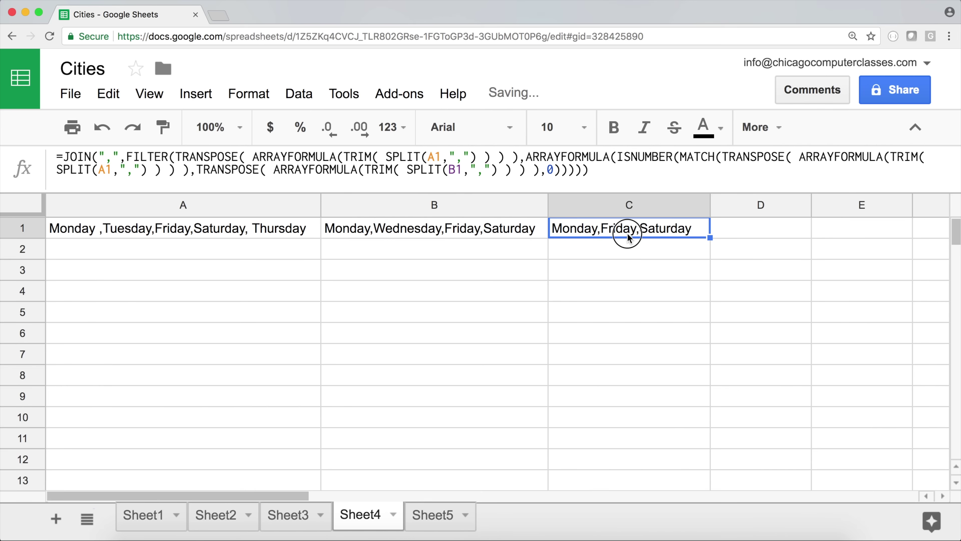
pyautogui.doubleClick(628, 233)
pyautogui.press('Return')
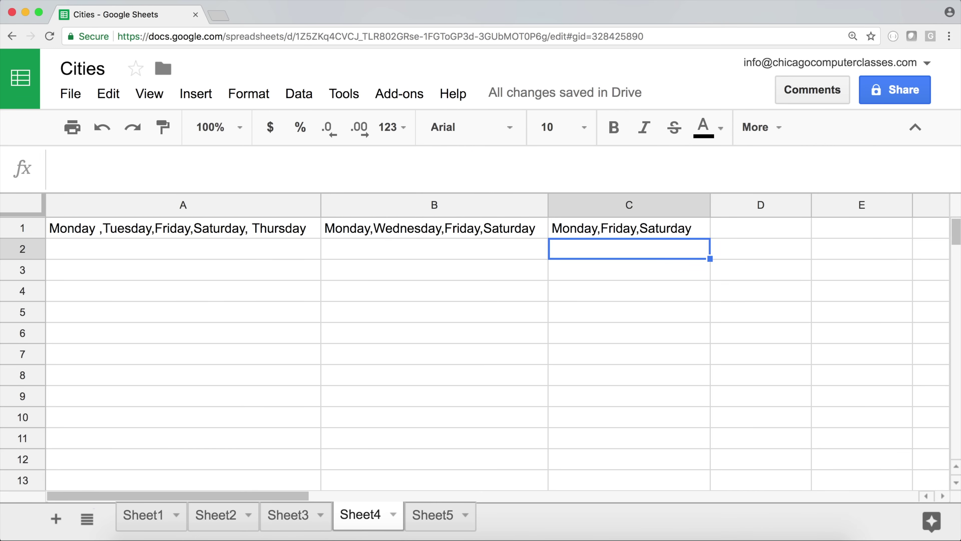
# Step: Delete Saturday and Thursday from A1, leaving Monday, Tuesday and Friday
pyautogui.click(227, 230)
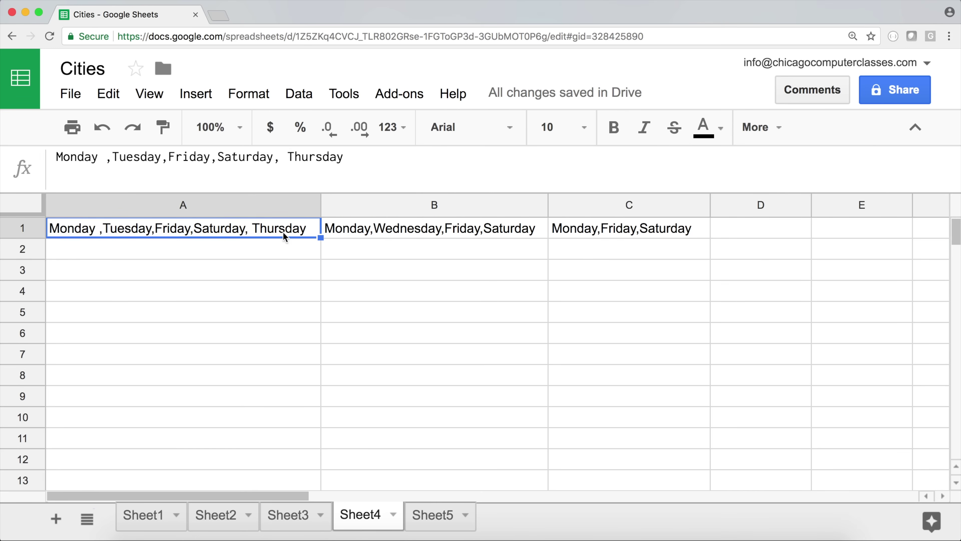
pyautogui.click(434, 233)
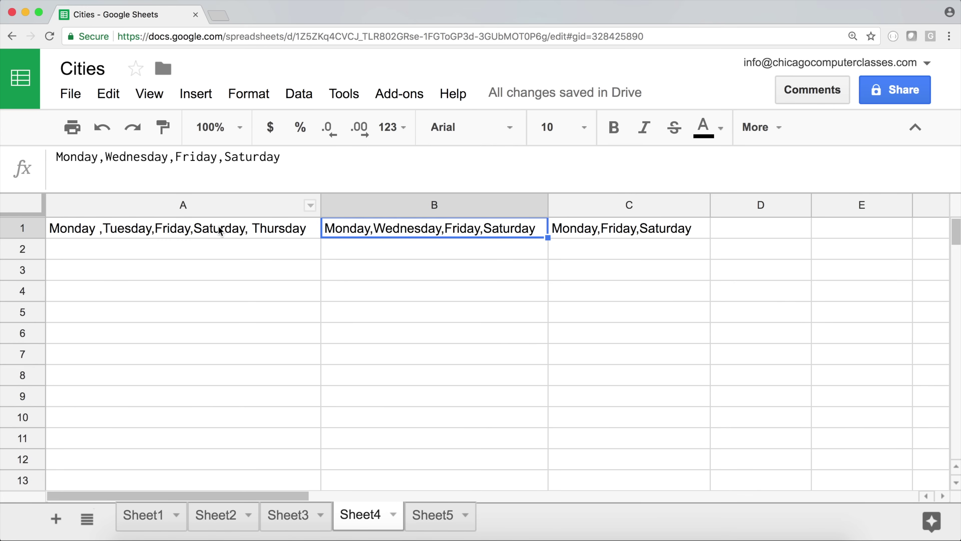
pyautogui.click(204, 228)
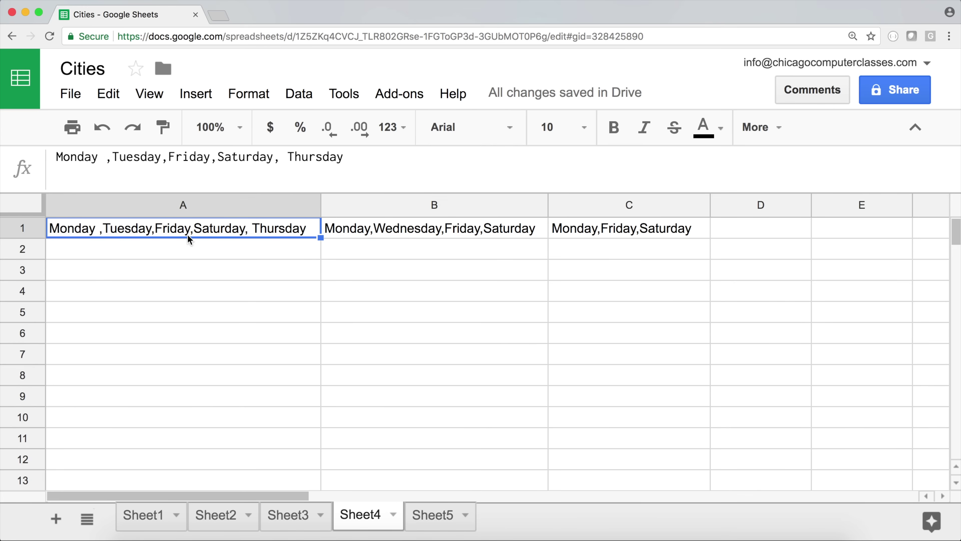
pyautogui.doubleClick(213, 231)
pyautogui.moveTo(190, 228); pyautogui.dragTo(347, 234)
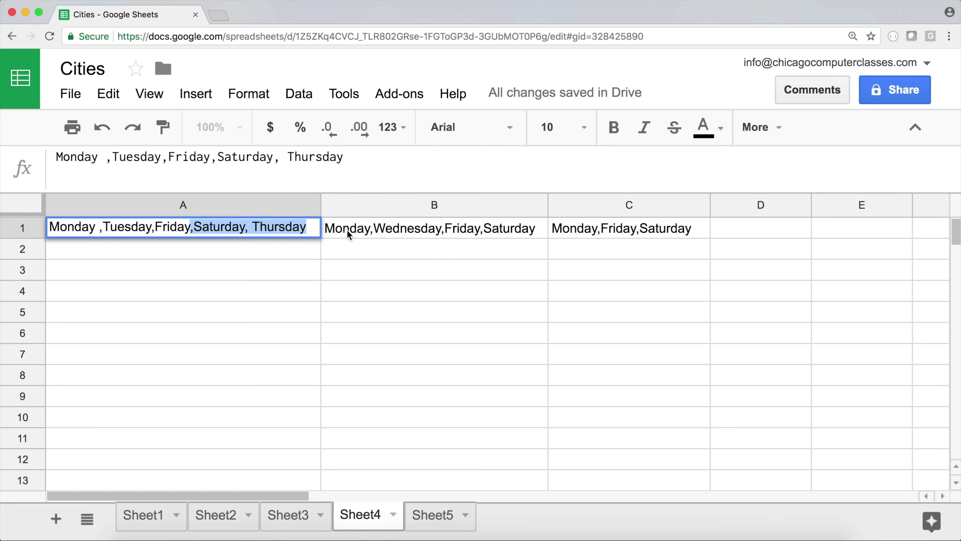
pyautogui.press('BackSpace')
pyautogui.press('Return')
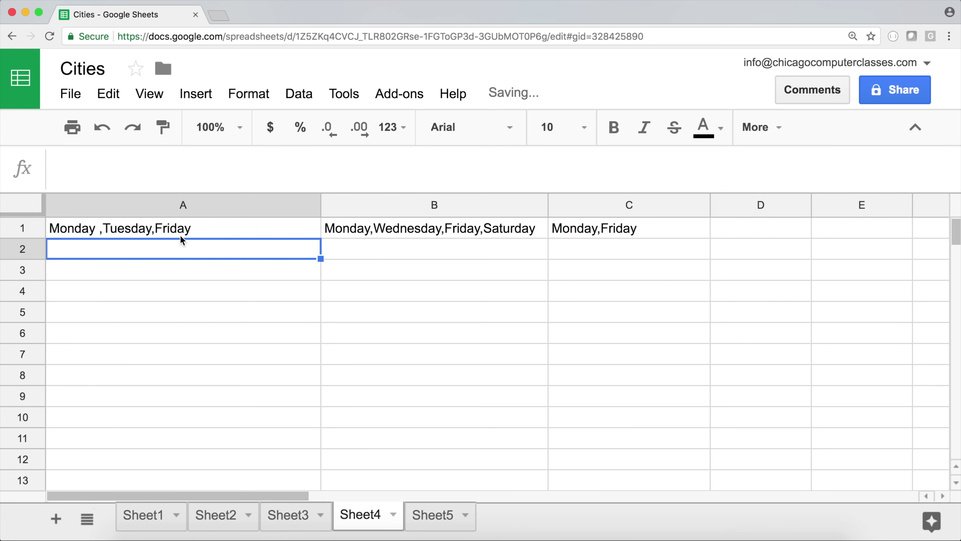
pyautogui.click(74, 231)
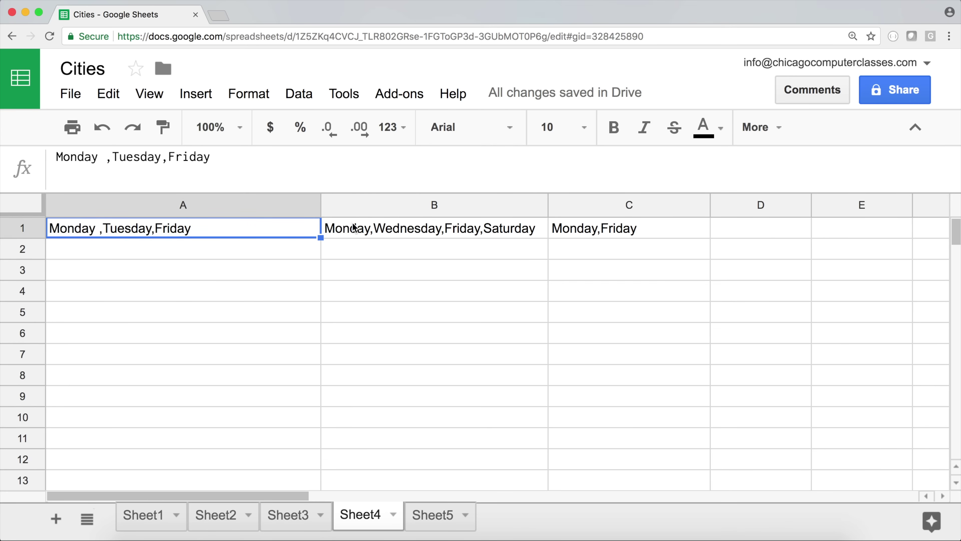
# Step: Append ",Thursday" to both A1 and B1 so C1 shows Monday,Friday,Thursday
pyautogui.doubleClick(209, 232)
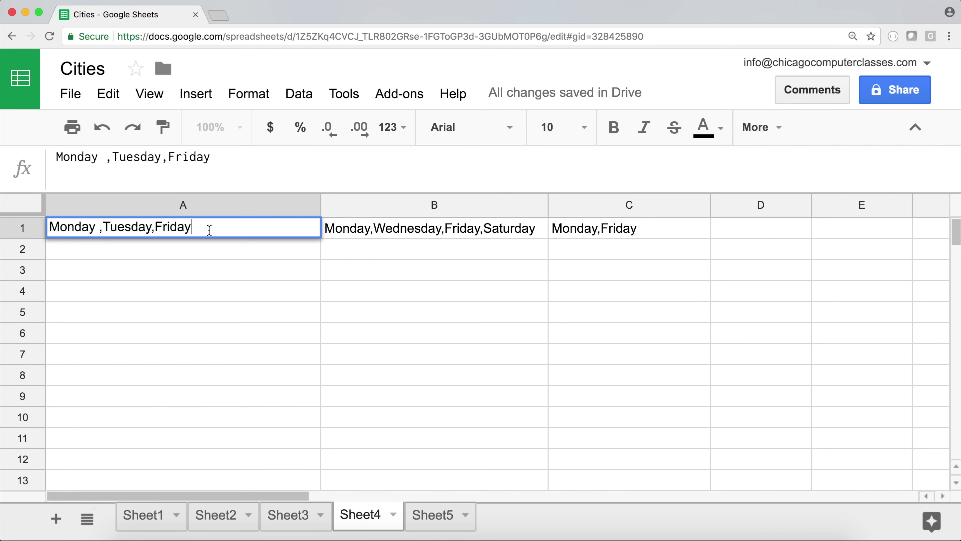
pyautogui.write(',Thursday')
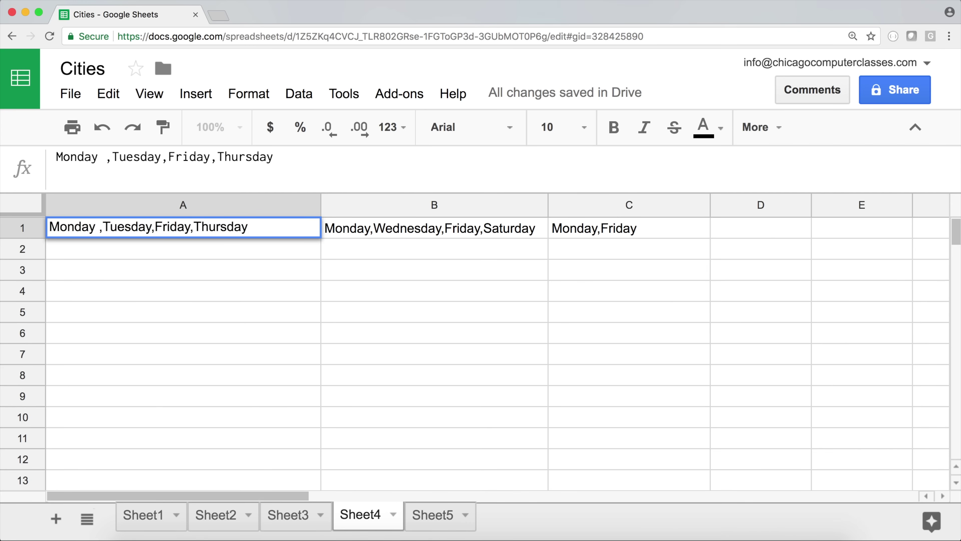
pyautogui.press('Return')
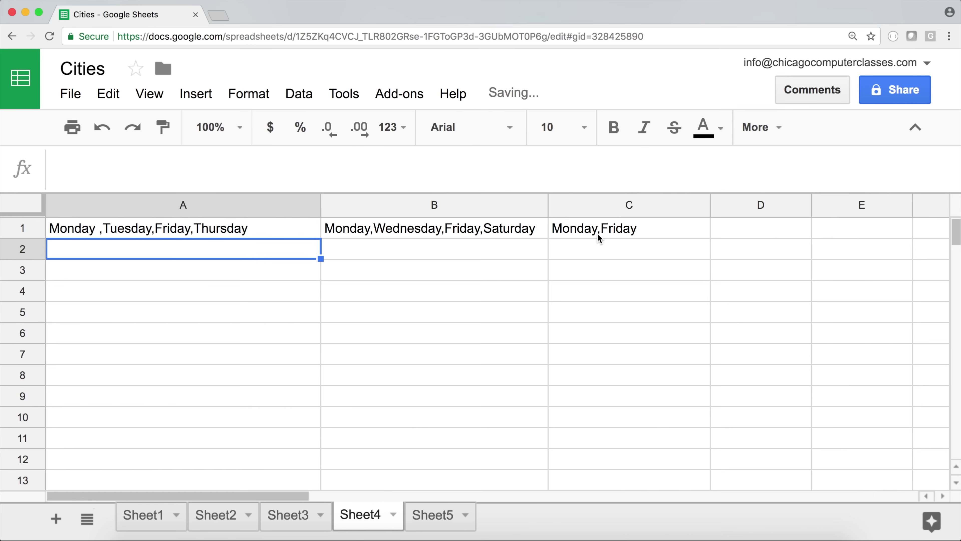
pyautogui.click(521, 232)
pyautogui.doubleClick(521, 232)
pyautogui.write(',Thursa')
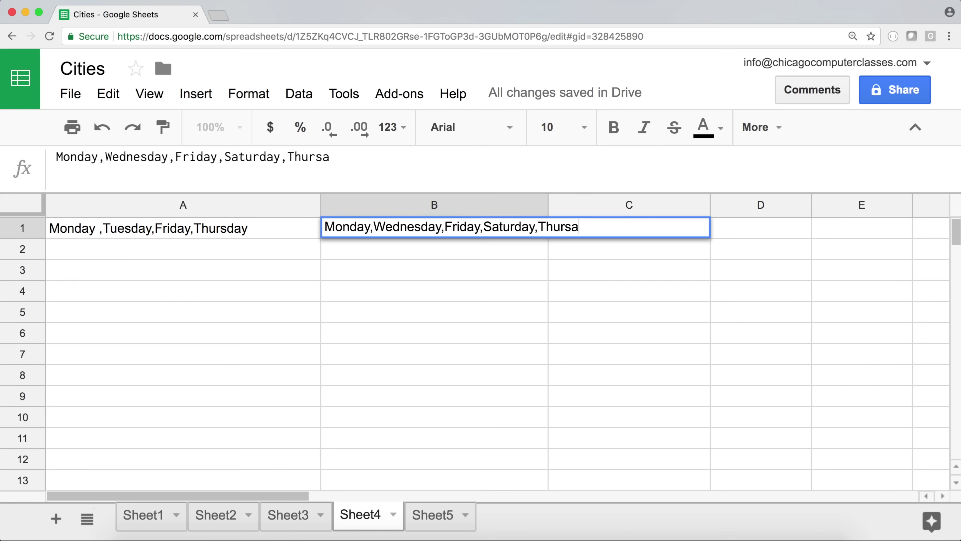
pyautogui.press('BackSpace')
pyautogui.write('day')
pyautogui.press('Return')
pyautogui.click(651, 230)
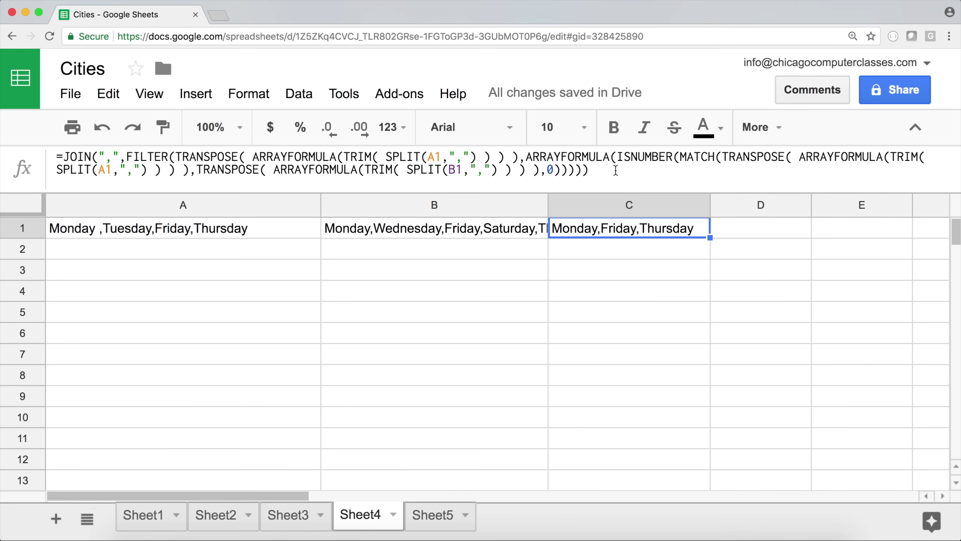
# Step: Review C1's full formula in the formula bar and recommit it unchanged
pyautogui.click(607, 193)
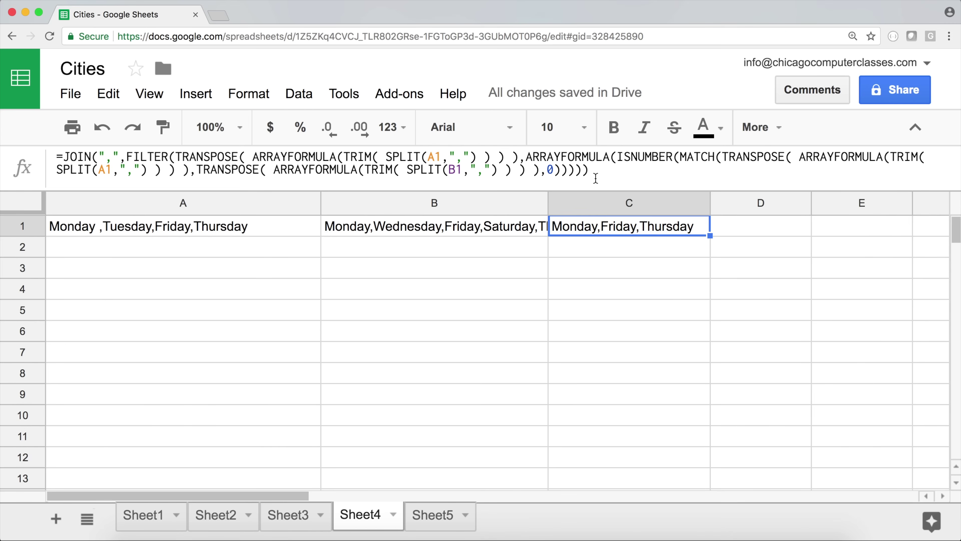
pyautogui.moveTo(589, 171); pyautogui.dragTo(11, 125)
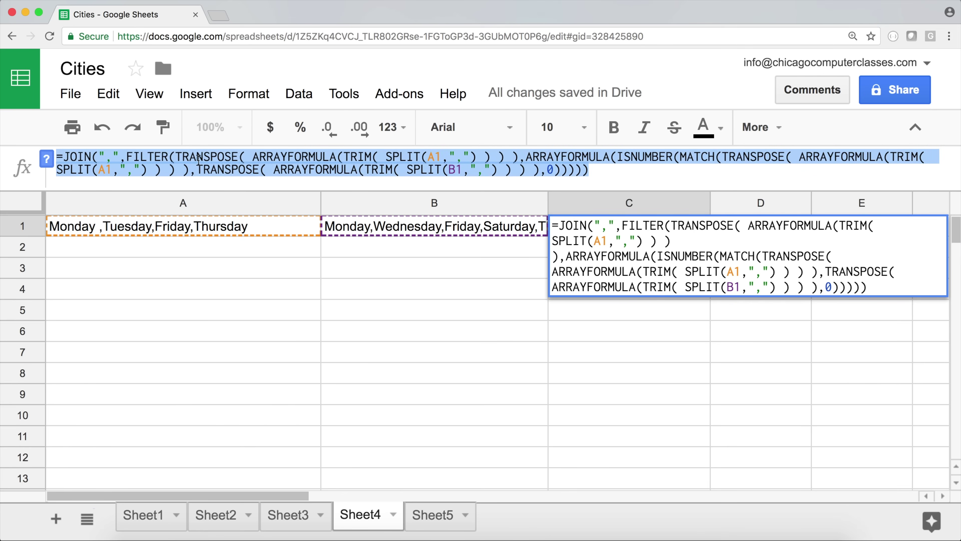
pyautogui.click(615, 176)
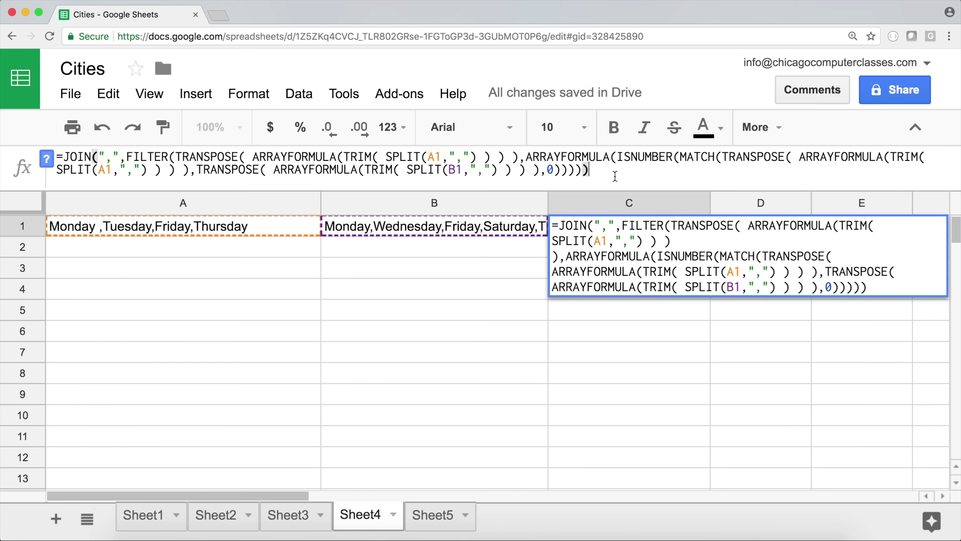
pyautogui.press('Return')
pyautogui.click(574, 231)
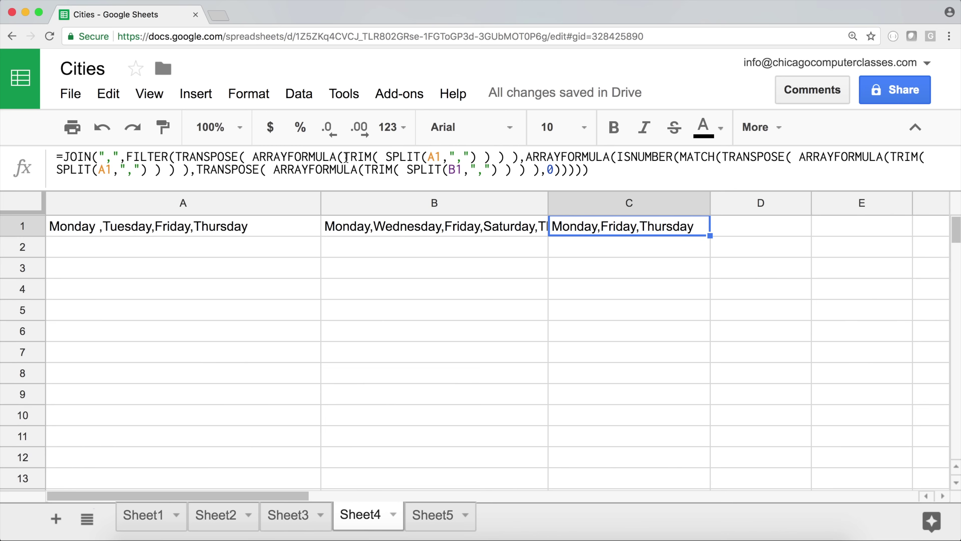
# Step: Remove the two ARRAYFORMULA( wrappers around TRIM on A1's side, with their closing parentheses
pyautogui.moveTo(346, 159); pyautogui.dragTo(256, 157)
pyautogui.press('BackSpace')
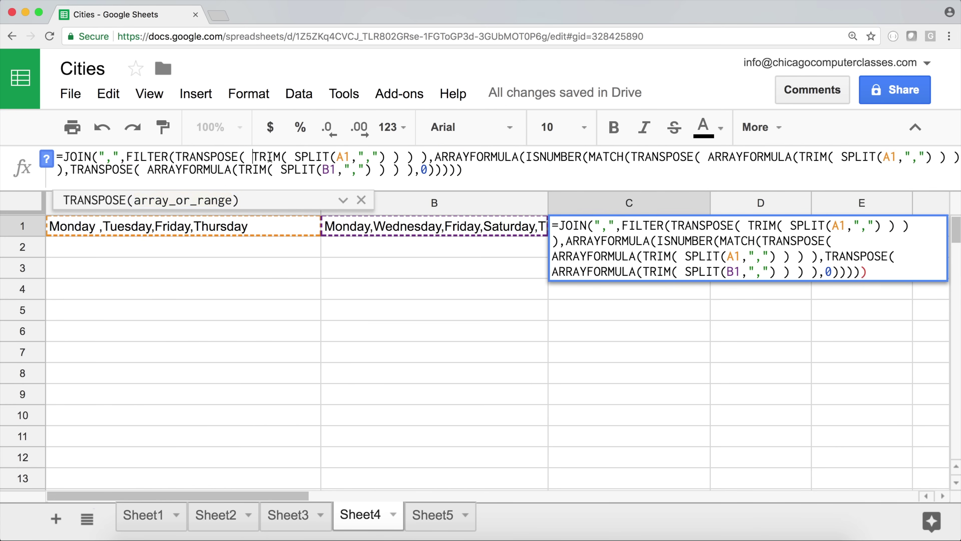
pyautogui.click(414, 157)
pyautogui.press('BackSpace')
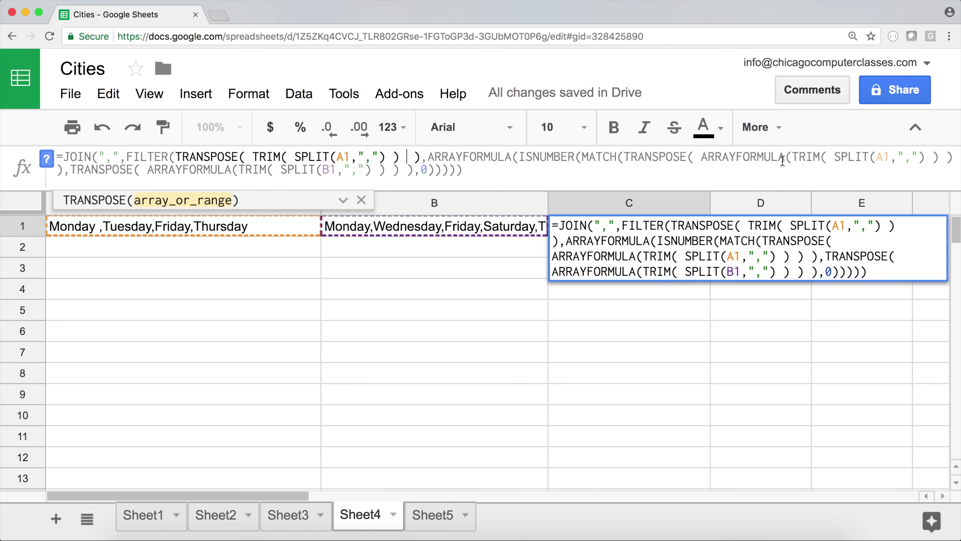
pyautogui.moveTo(792, 157); pyautogui.dragTo(703, 157)
pyautogui.press('BackSpace')
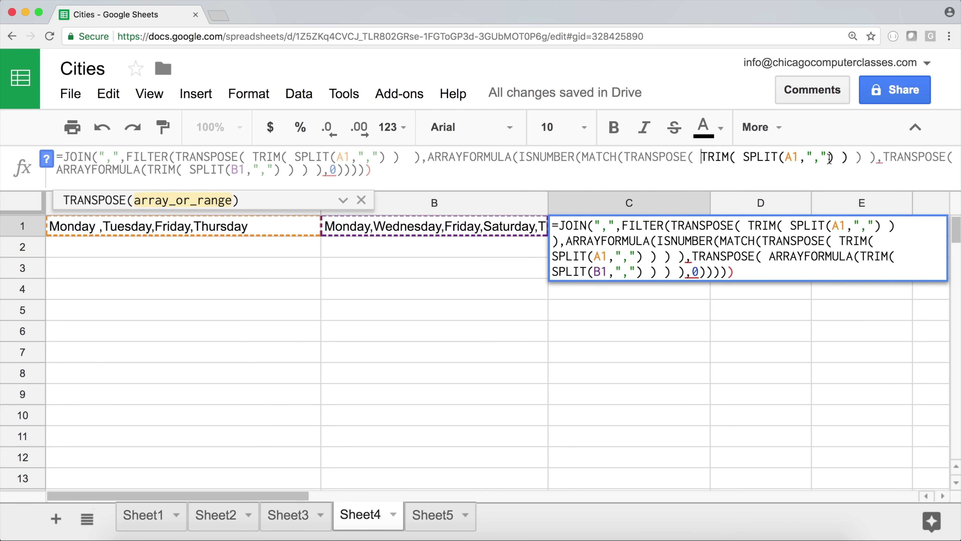
pyautogui.click(874, 158)
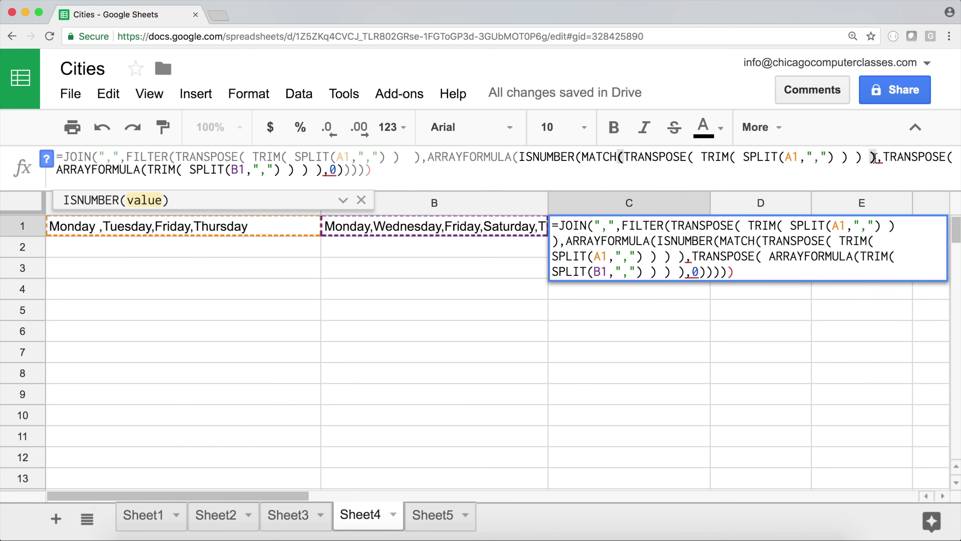
pyautogui.press('BackSpace')
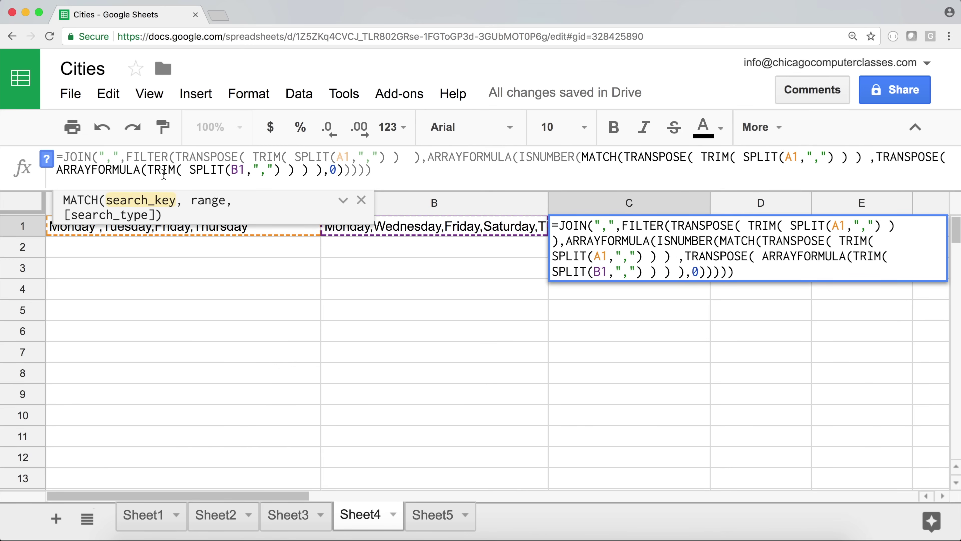
# Step: Remove the ARRAYFORMULA( wrapper around B1's split and its extra parenthesis before ,0
pyautogui.moveTo(148, 169); pyautogui.dragTo(57, 169)
pyautogui.press('BackSpace')
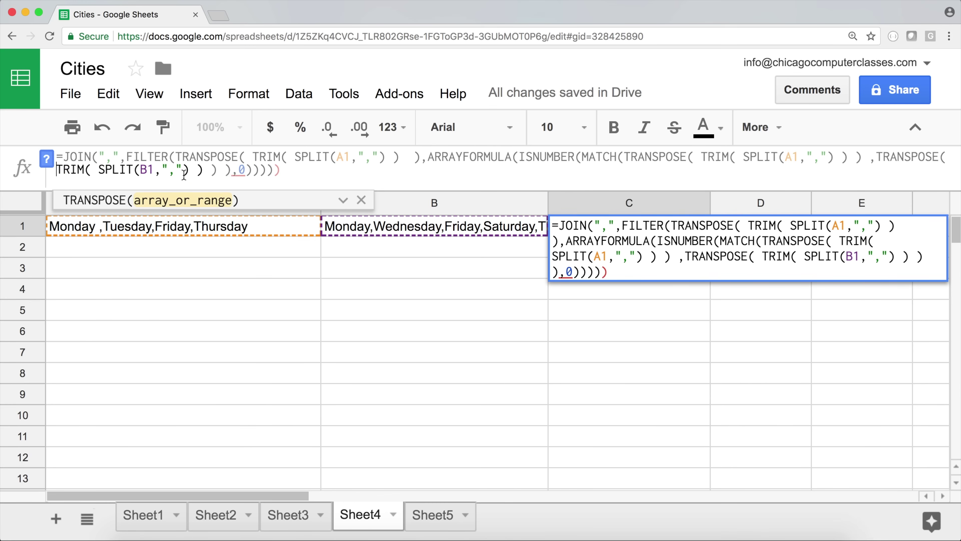
pyautogui.click(234, 172)
pyautogui.press('BackSpace')
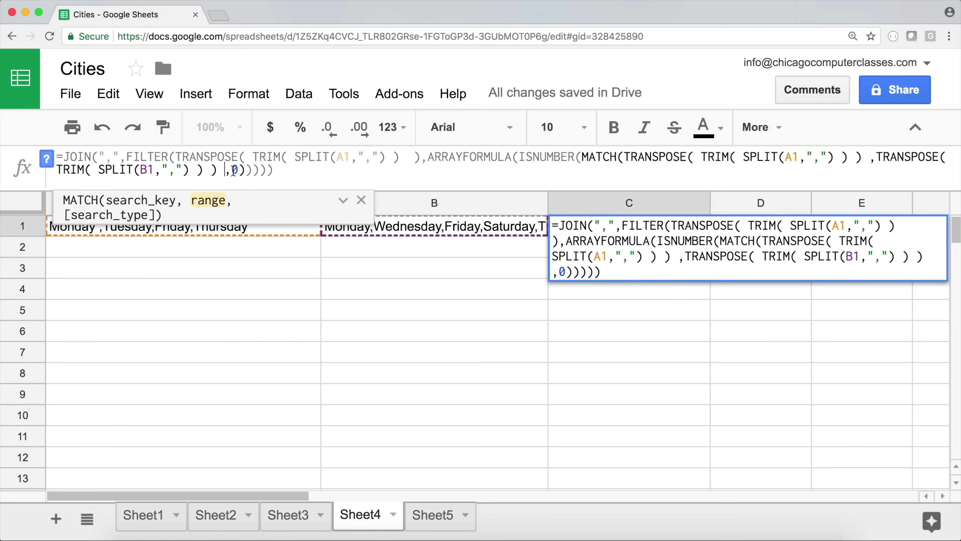
pyautogui.press('Return')
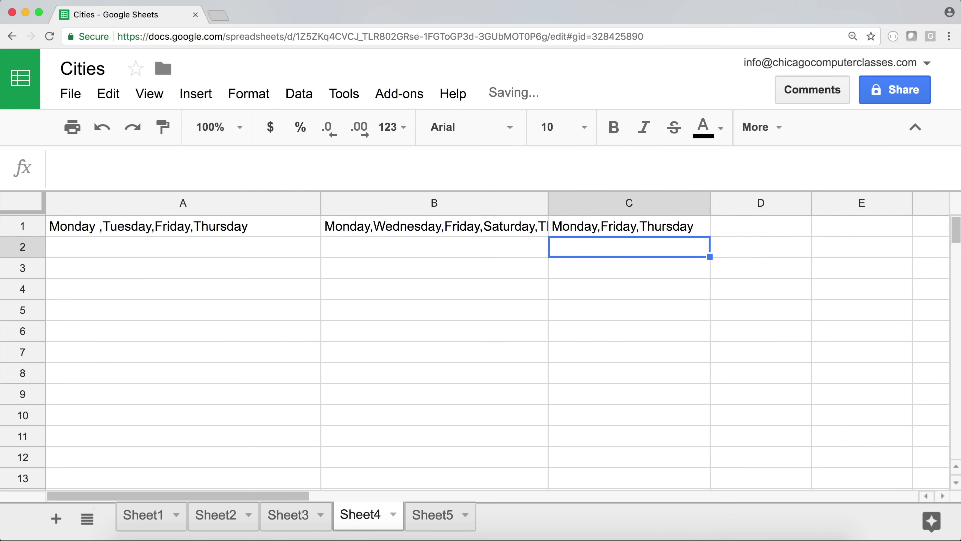
pyautogui.click(635, 233)
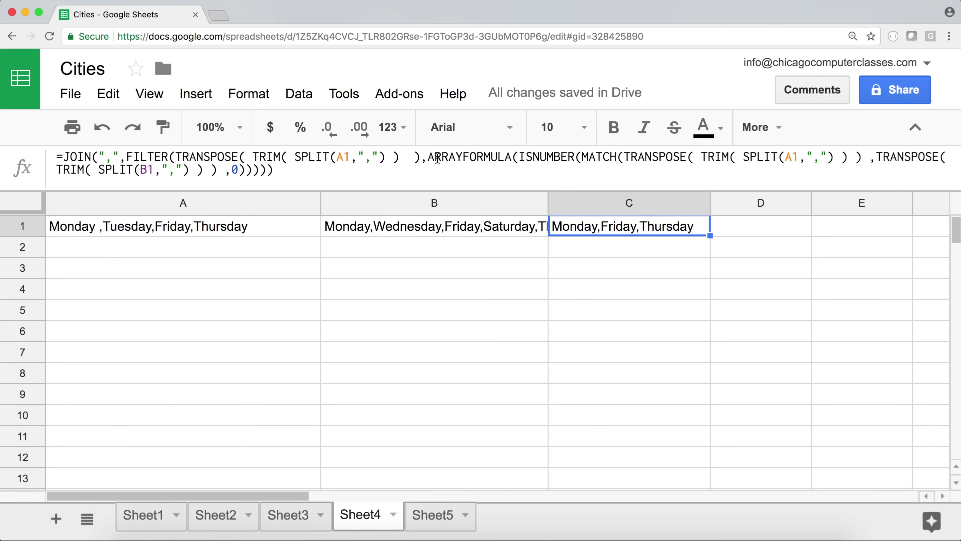
pyautogui.moveTo(428, 158); pyautogui.dragTo(522, 156)
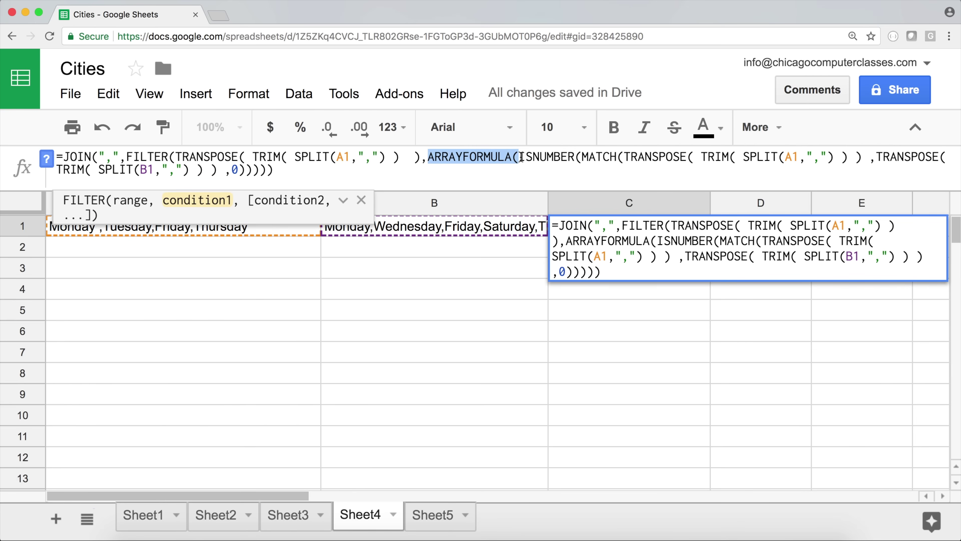
pyautogui.press('BackSpace')
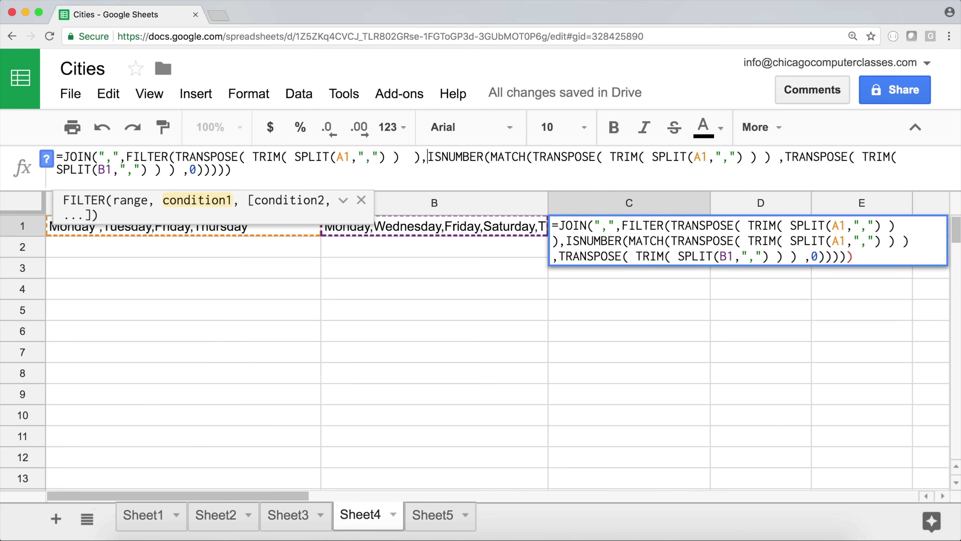
pyautogui.click(771, 158)
pyautogui.press('BackSpace')
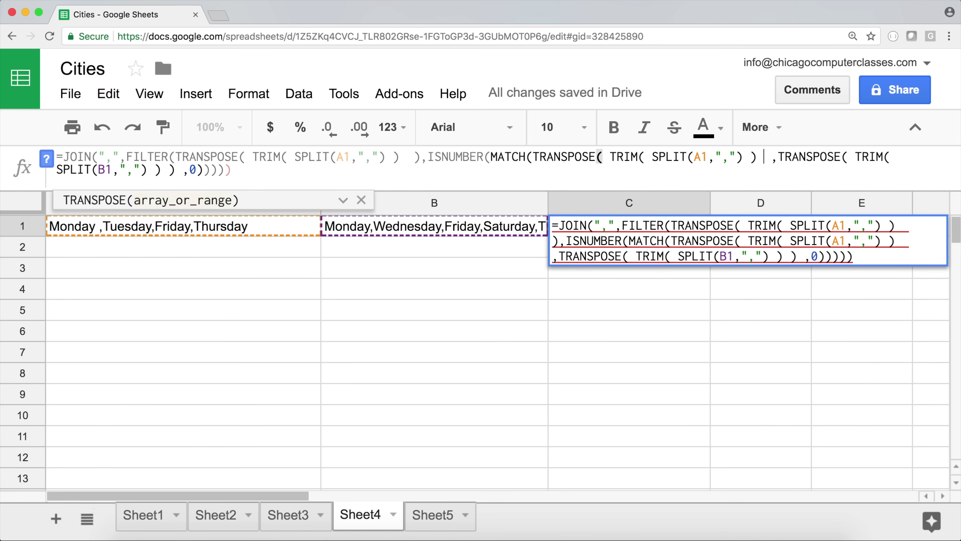
pyautogui.press('Return')
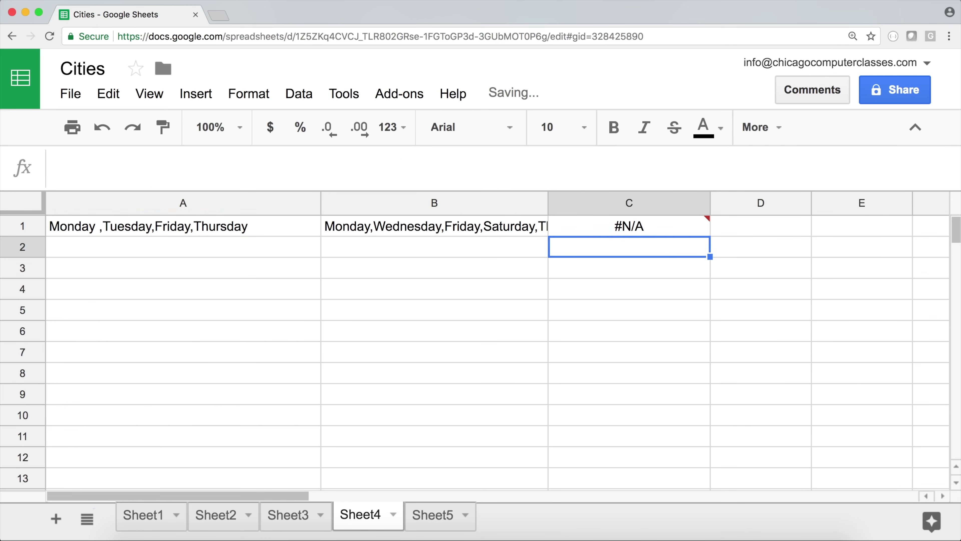
pyautogui.click(654, 226)
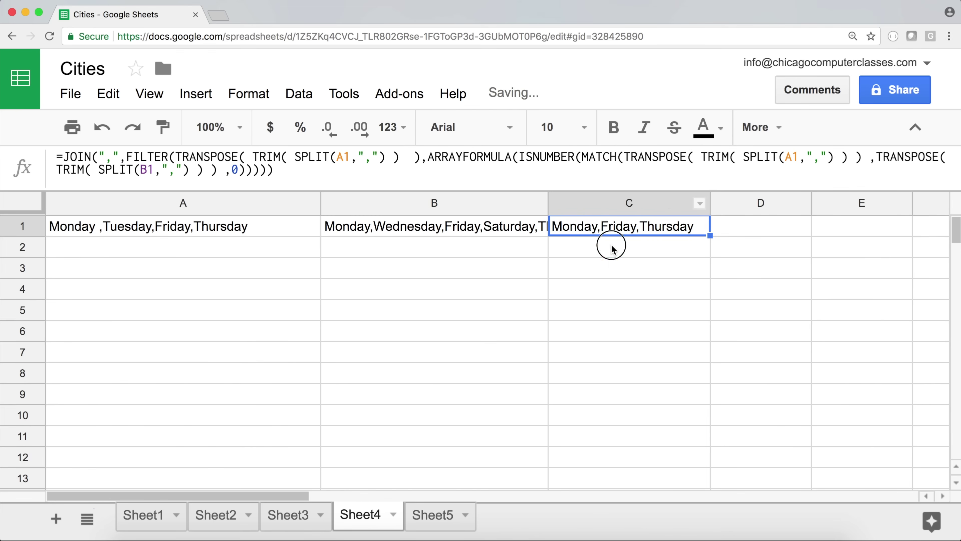
pyautogui.click(614, 247)
pyautogui.click(623, 229)
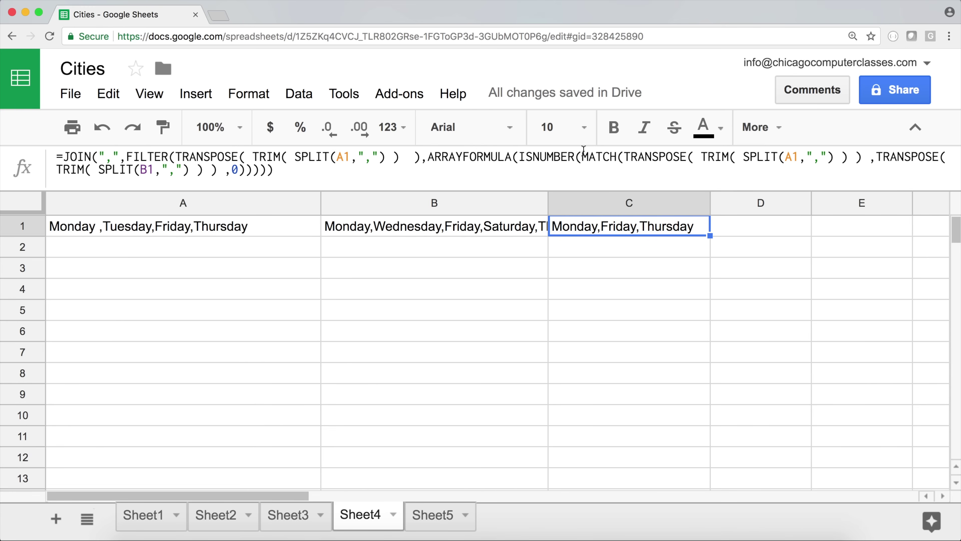
pyautogui.press('Left')
pyautogui.press('Left')
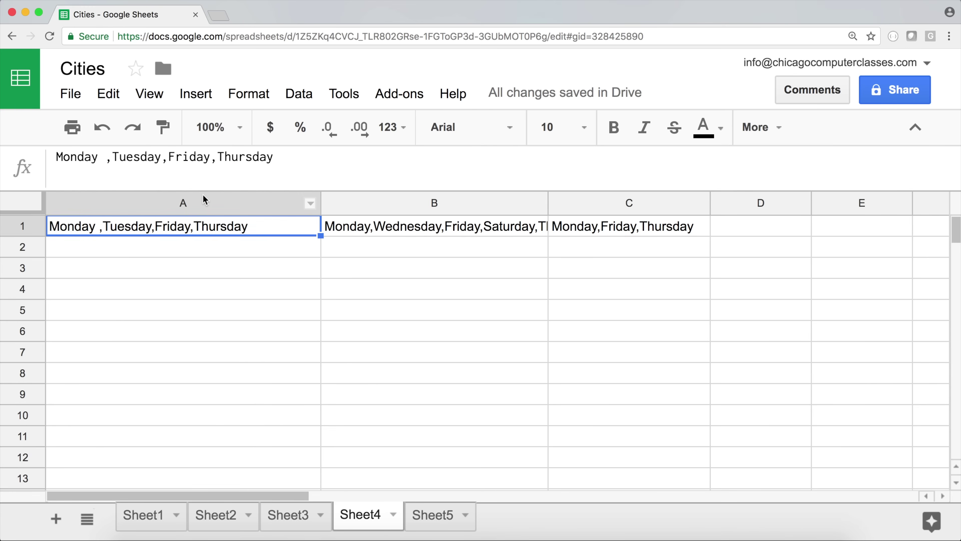